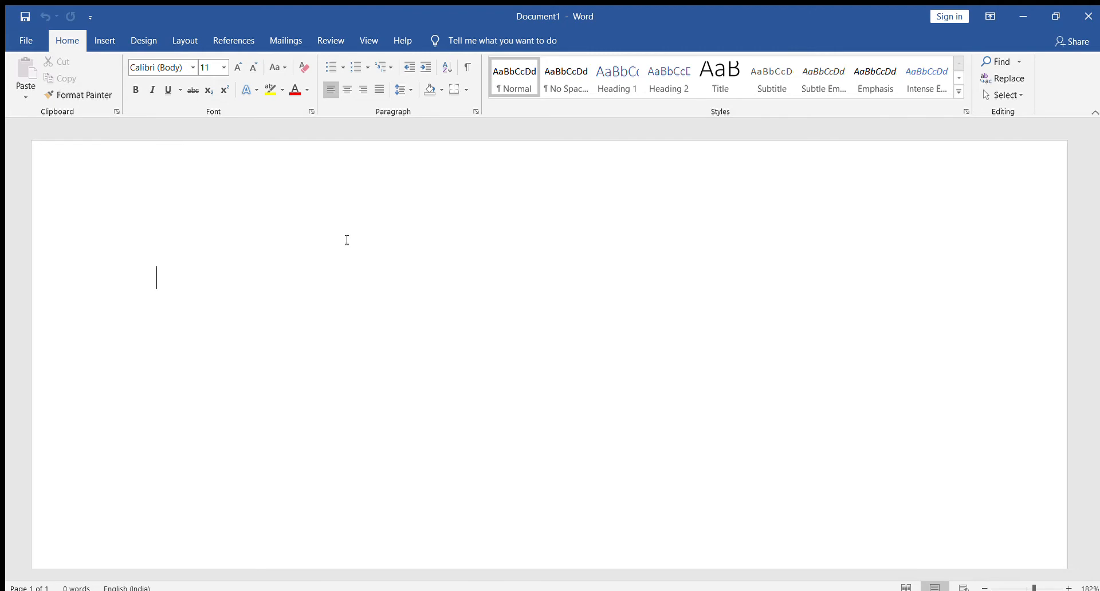
Begin the document's first paragraph with "Microsoft Word is word processing software or application".
{"action": "type", "text": "Microsoft "}
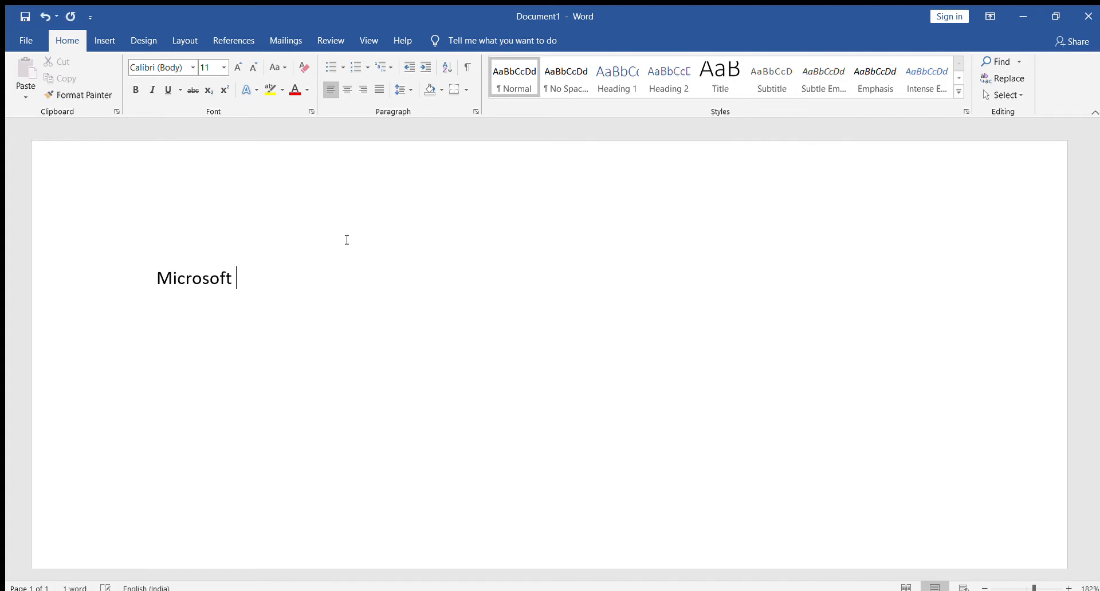
{"action": "type", "text": "Word is"}
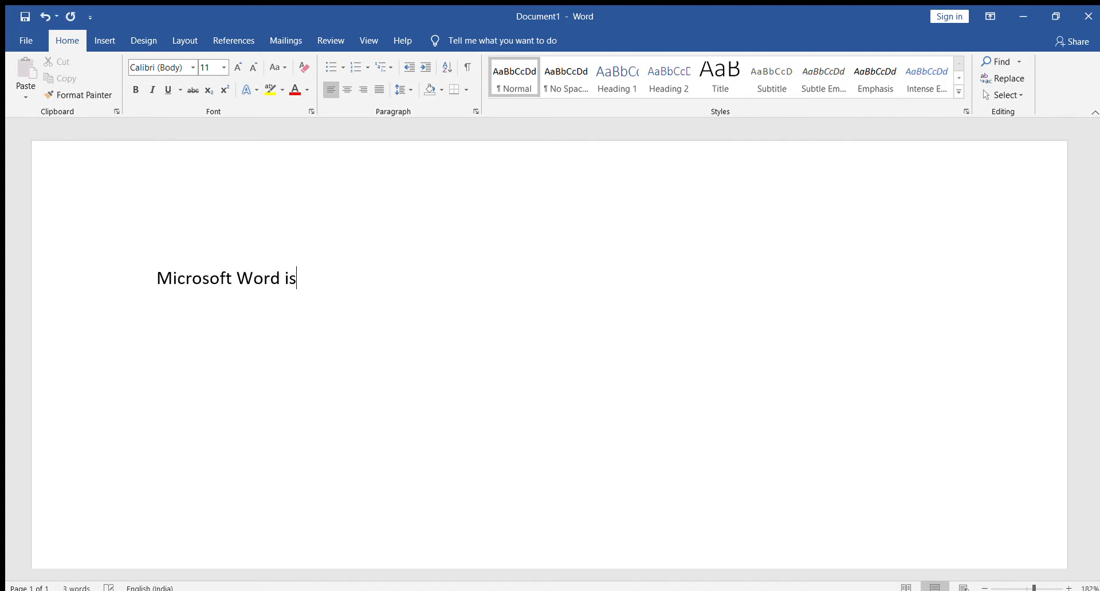
{"action": "type", "text": " word pro"}
{"action": "type", "text": "e"}
{"action": "key", "text": "BackSpace"}
{"action": "type", "text": "oce"}
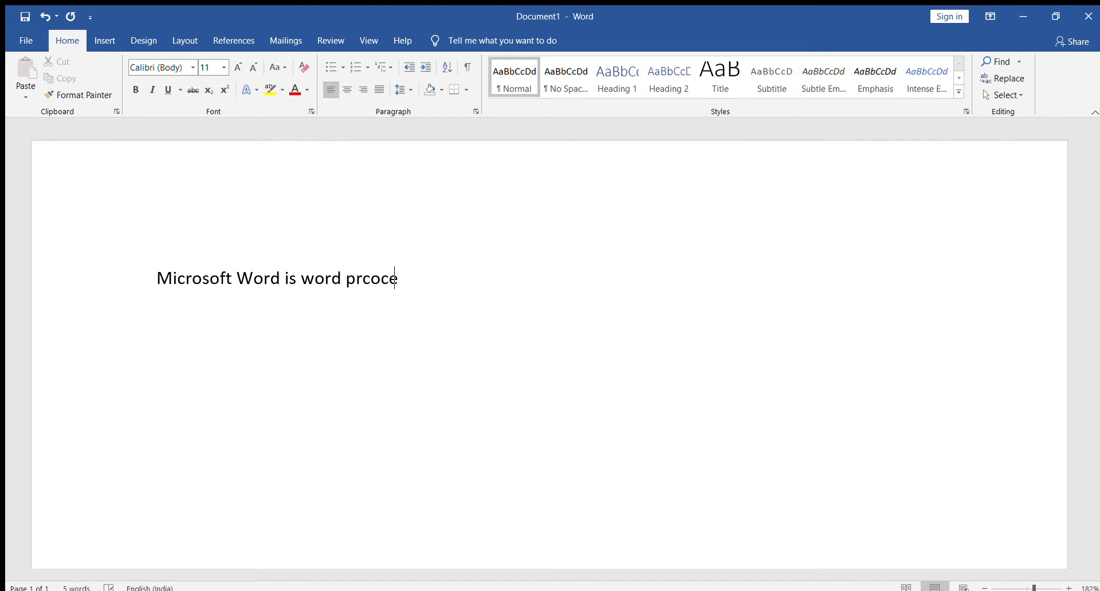
{"action": "type", "text": "ssing softwar"}
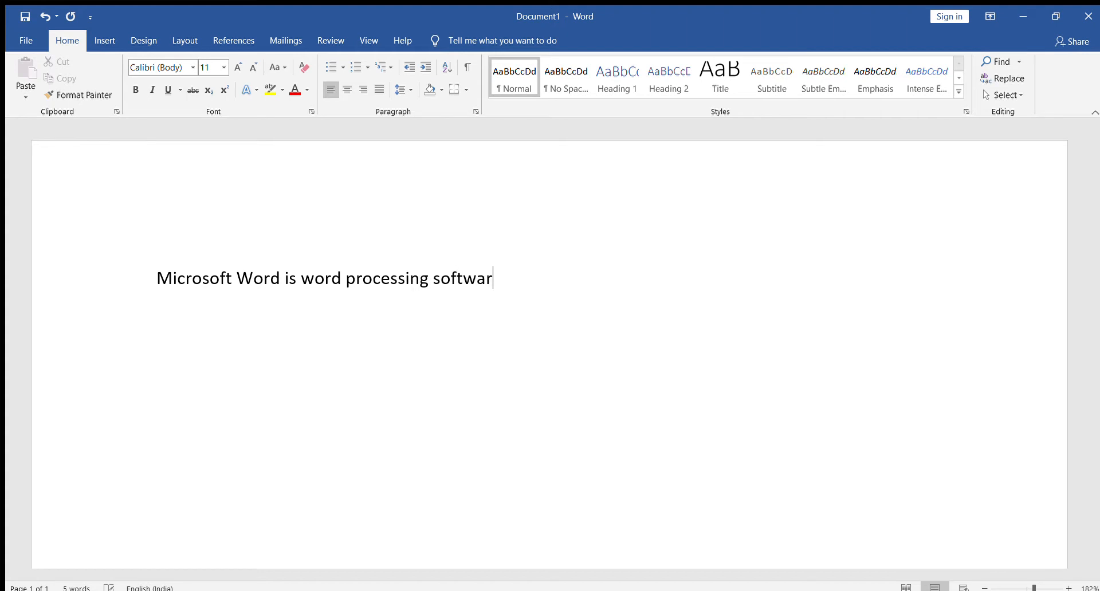
{"action": "type", "text": "e or applic"}
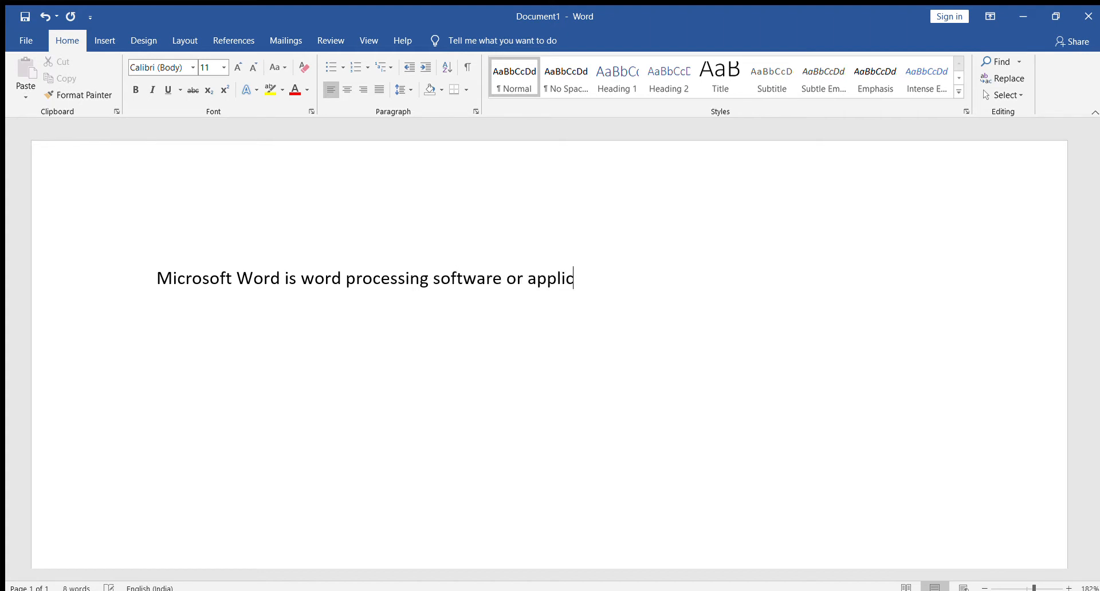
{"action": "type", "text": "ation that "}
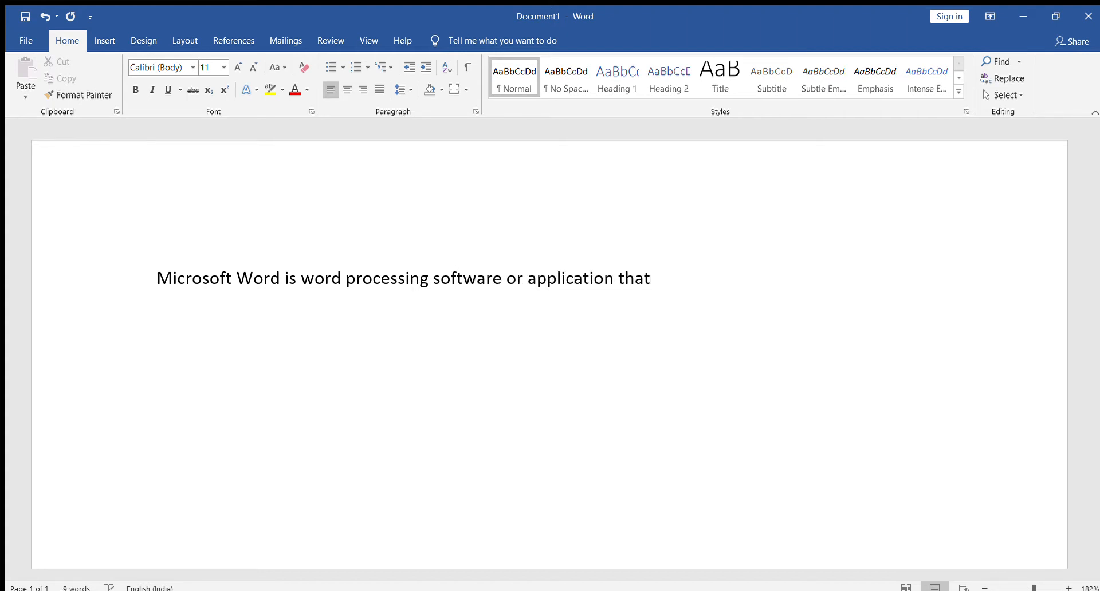
{"action": "type", "text": "is used to c"}
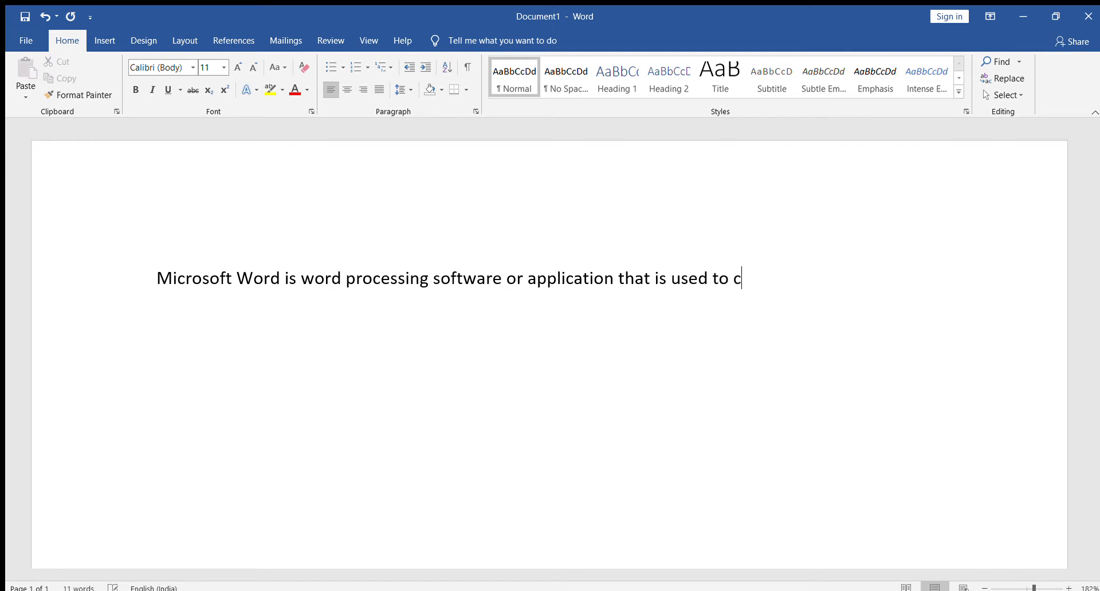
{"action": "type", "text": "reate or edit"}
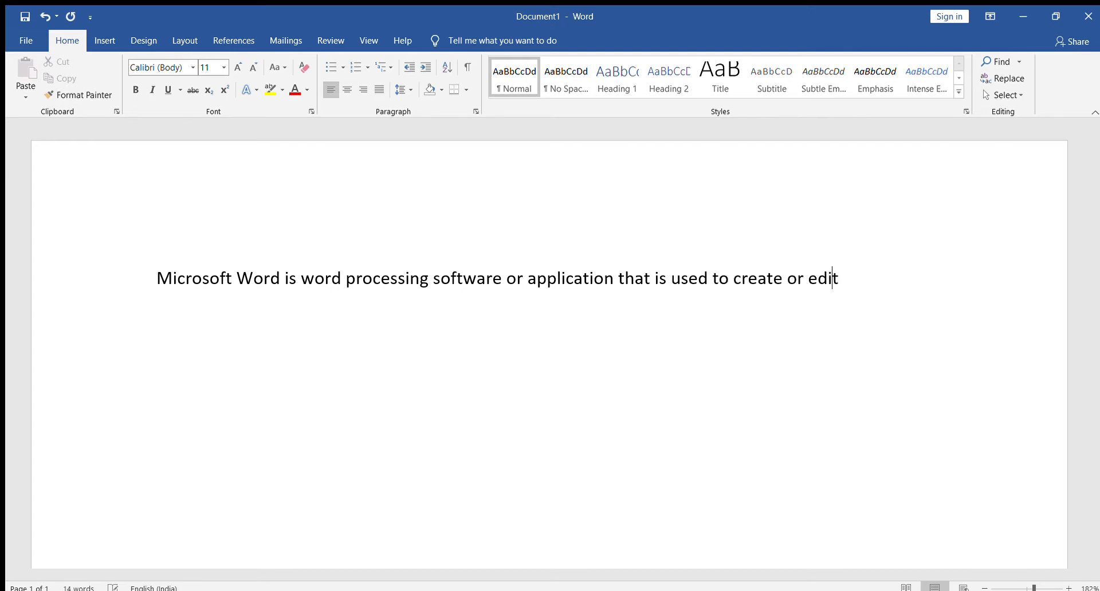
{"action": "type", "text": " documet"}
Continue the first sentence with "that is used to create or edit documents".
{"action": "key", "text": "BackSpace"}
{"action": "type", "text": "nts i.e latter"}
Add the examples "i.e letter, application, resume," to the first paragraph.
{"action": "key", "text": "BackSpace"}
{"action": "key", "text": "BackSpace"}
{"action": "key", "text": "BackSpace"}
{"action": "key", "text": "BackSpace"}
{"action": "key", "text": "BackSpace"}
{"action": "type", "text": "etter, appl"}
{"action": "type", "text": "ciation, resume,"}
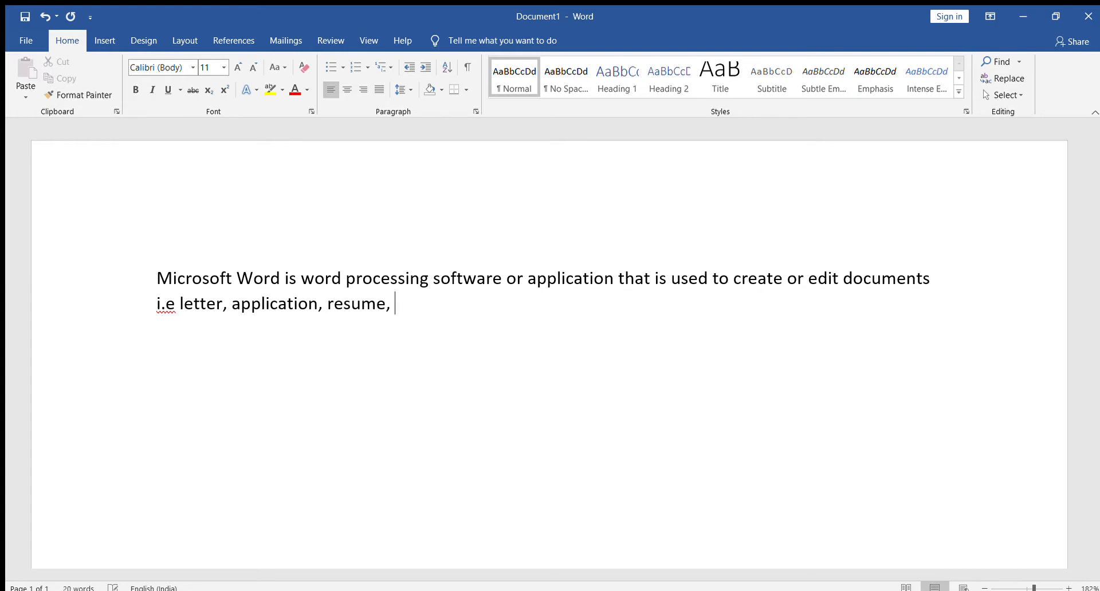
{"action": "type", "text": " agreement or any other kind of official document."}
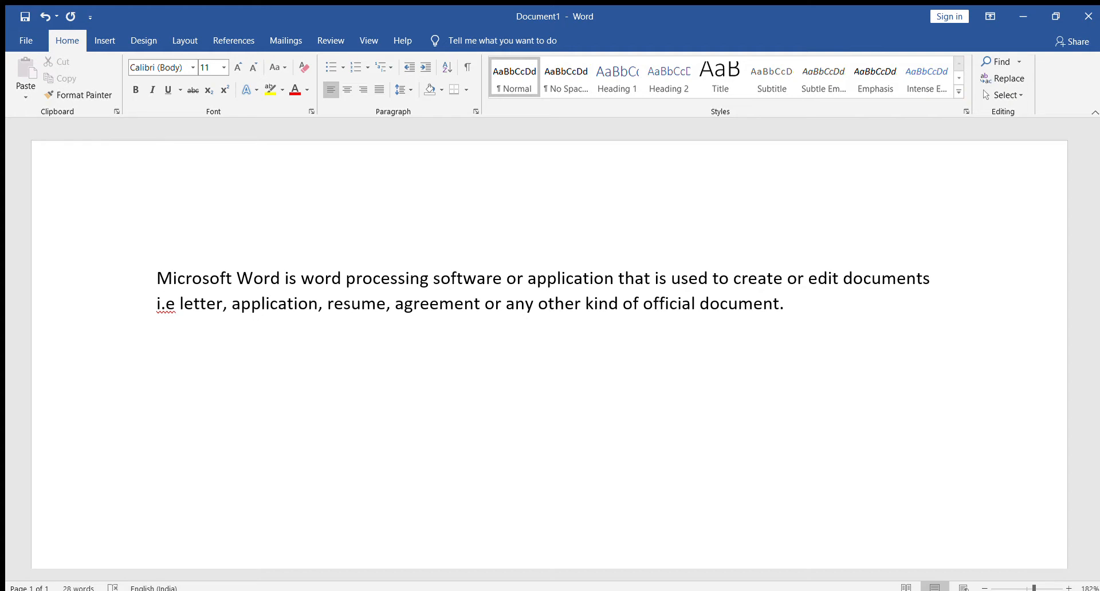
Start a second paragraph with "Why Microsoft word".
{"action": "type", "text": "Why microsft"}
{"action": "key", "text": "BackSpace"}
{"action": "key", "text": "BackSpace"}
{"action": "type", "text": "oft word"}
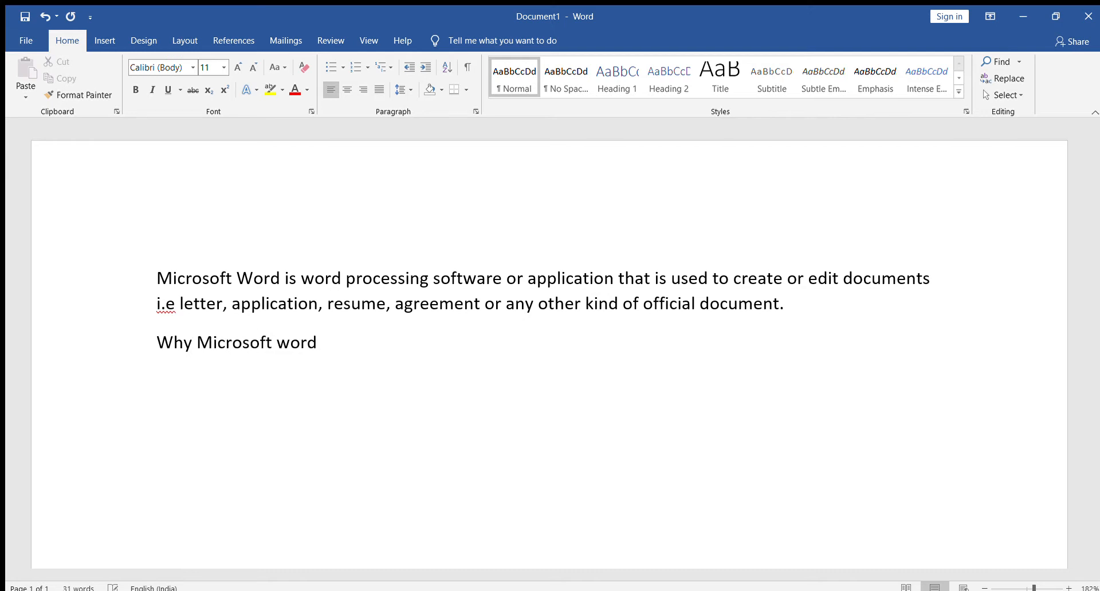
{"action": "type", "text": ", as we have "}
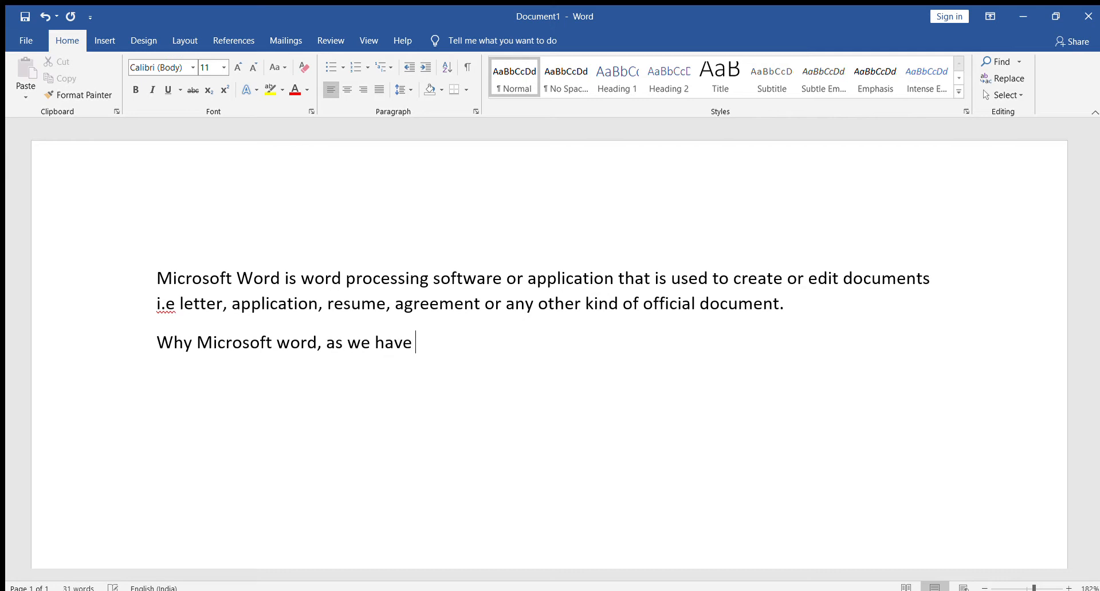
{"action": "type", "text": "notepad or"}
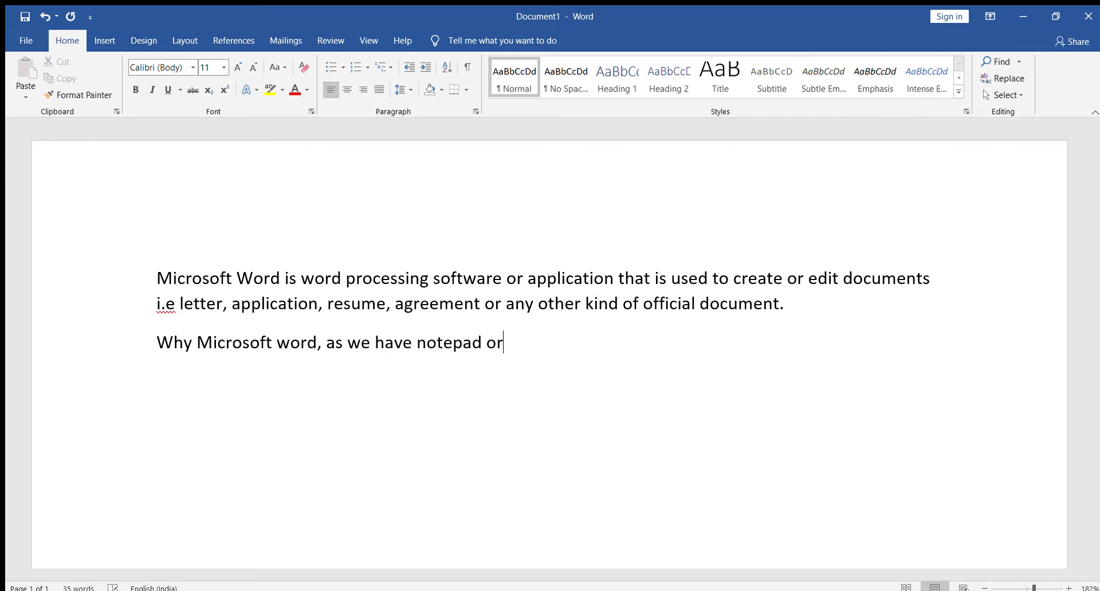
{"action": "type", "text": " wordpad al"}
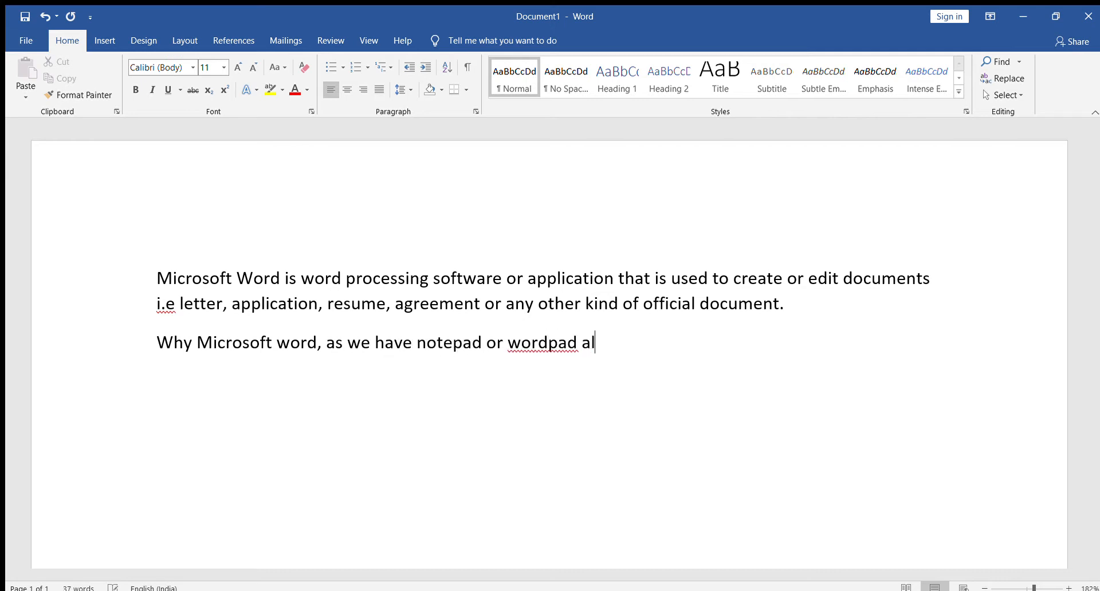
{"action": "type", "text": "so in compu"}
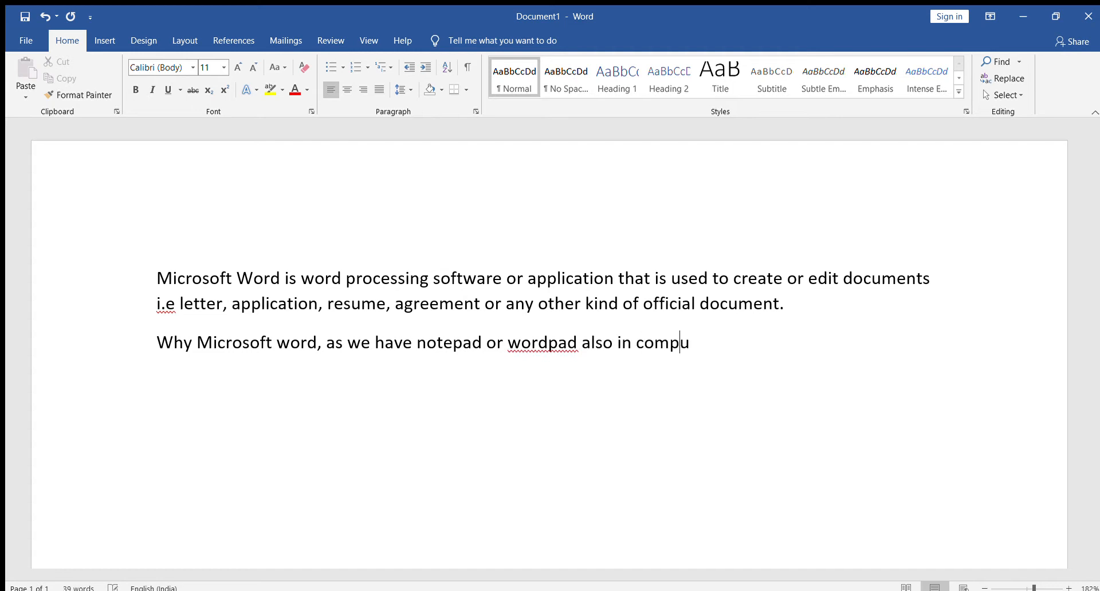
{"action": "type", "text": "ter or laptop"}
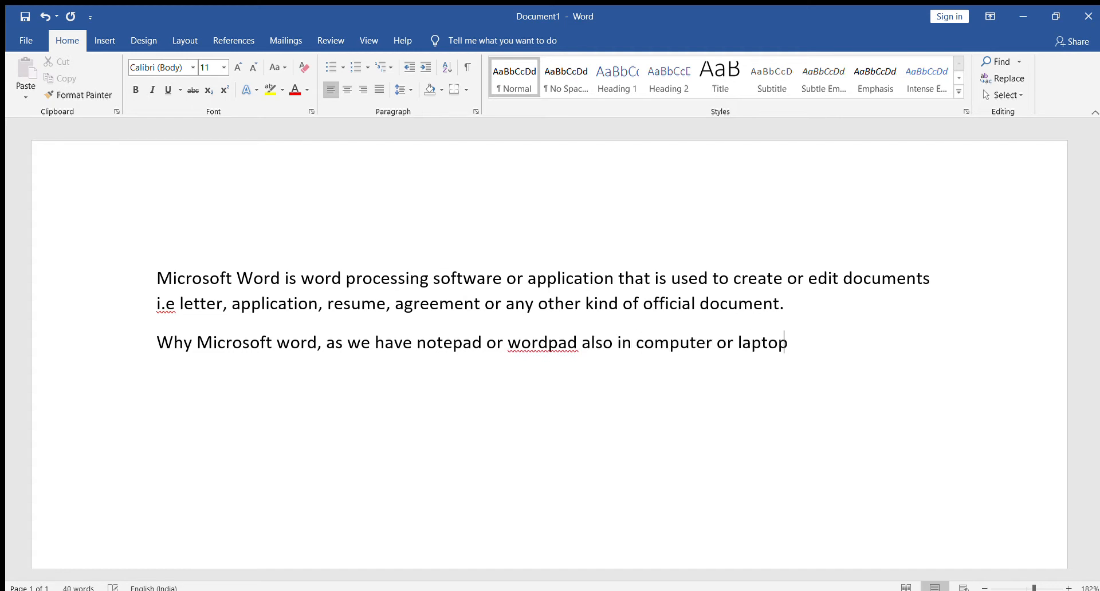
{"action": "type", "text": " ?"}
Complete the question in the second paragraph with ", as we have notepad or wordpad also in computer or laptop ?".
{"action": "key", "text": "Return"}
Begin the third paragraph with "It comes with many more advanced features those are".
{"action": "type", "text": "t comes with"}
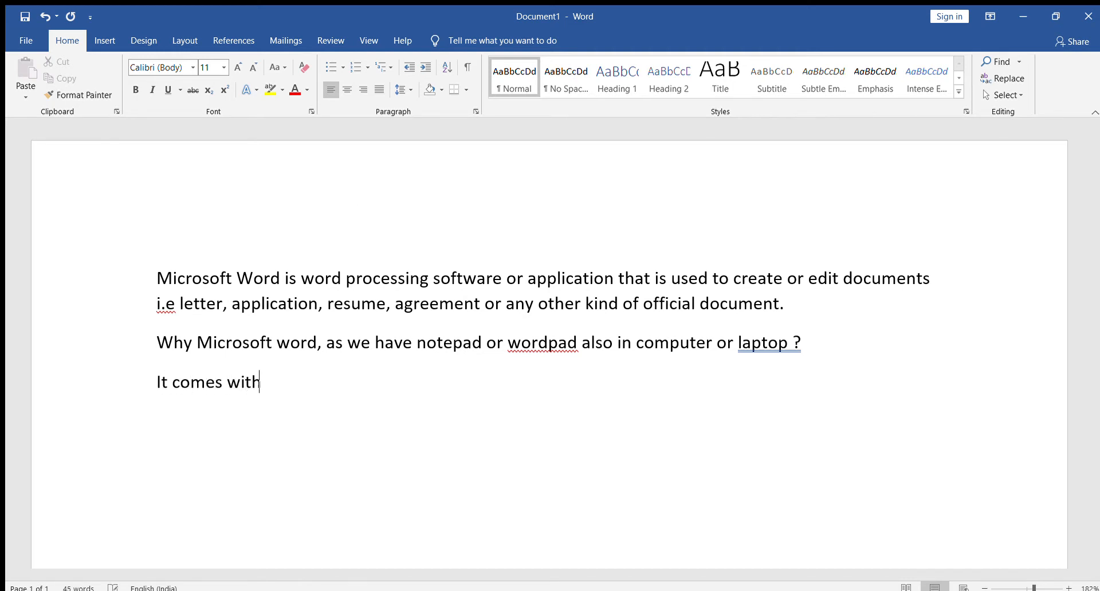
{"action": "type", "text": " many more ad"}
{"action": "type", "text": "vancewwd"}
{"action": "key", "text": "BackSpace"}
{"action": "key", "text": "BackSpace"}
{"action": "key", "text": "BackSpace"}
{"action": "key", "text": "BackSpace"}
{"action": "type", "text": "d "}
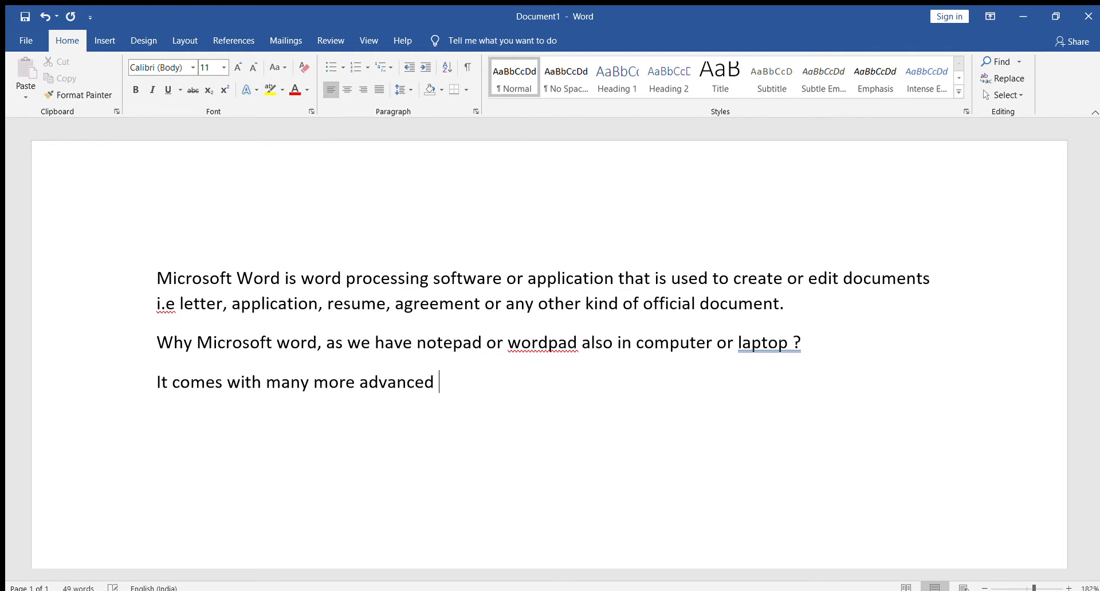
{"action": "type", "text": "features those are mentnione"}
Finish the third paragraph with "mentioned below:" and start a new line.
{"action": "key", "text": "BackSpace"}
{"action": "key", "text": "BackSpace"}
{"action": "key", "text": "BackSpace"}
{"action": "key", "text": "BackSpace"}
{"action": "key", "text": "BackSpace"}
{"action": "type", "text": "ioned below:"}
{"action": "key", "text": "Return"}
Start a numbered list in the "1)" format with the items "Formatting" and "Editing".
{"action": "type", "text": "1) "}
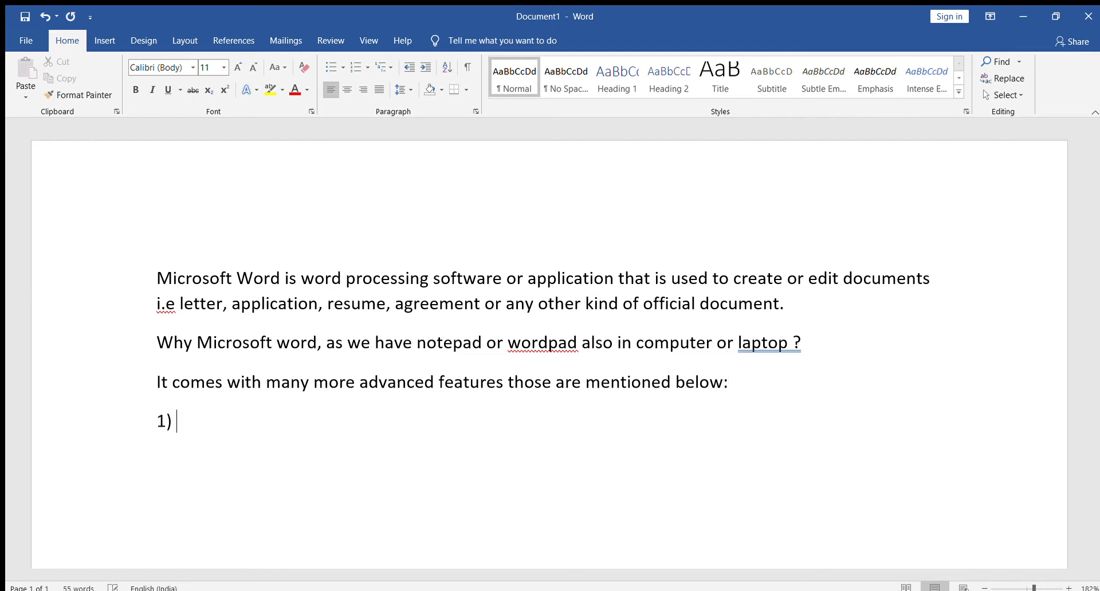
{"action": "type", "text": "Formatting"}
{"action": "key", "text": "Return"}
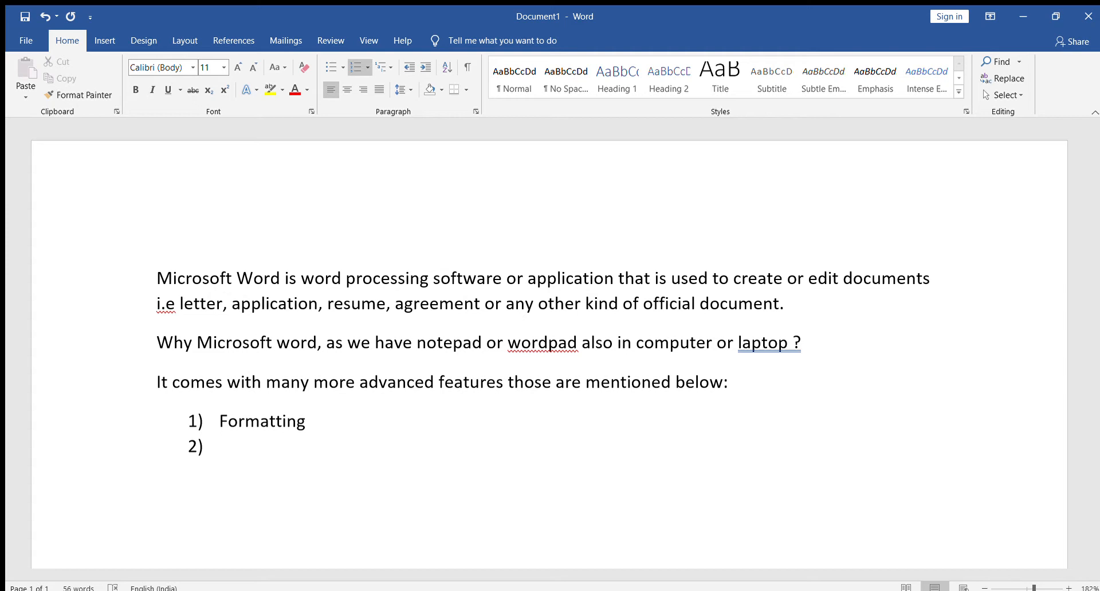
{"action": "type", "text": "Editing"}
{"action": "key", "text": "Return"}
Add "Working with Tables" and "Working with Charts" as the third and fourth list items.
{"action": "type", "text": "WOrking with Tables"}
{"action": "key", "text": "Return"}
{"action": "type", "text": "Working with Charts"}
{"action": "key", "text": "Return"}
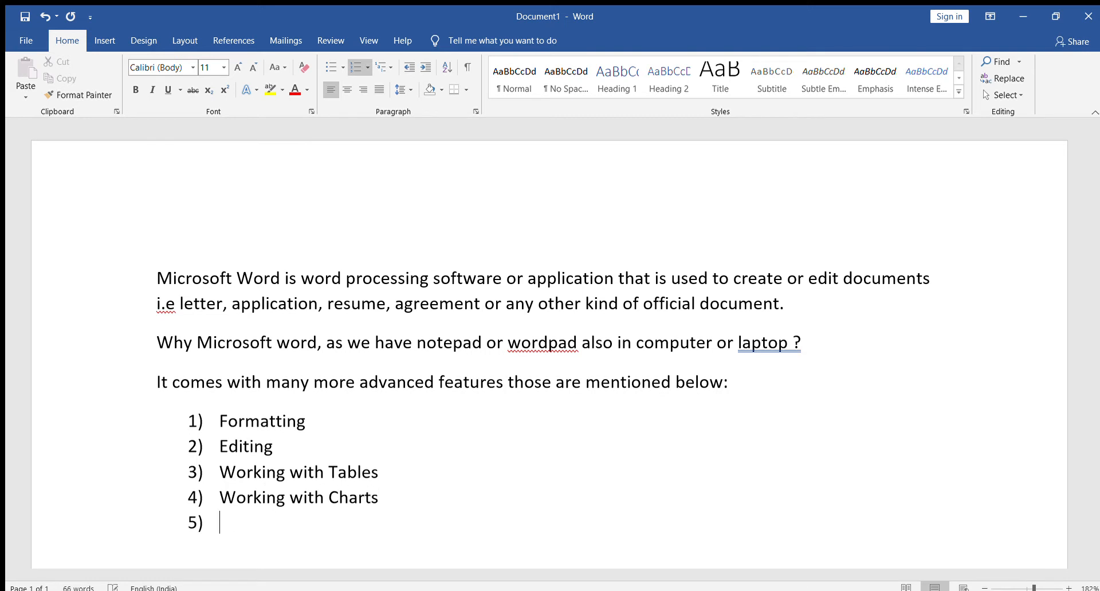
Add "Pictures & Shapes" as the fifth list item.
{"action": "type", "text": "Pictures & Shapes"}
{"action": "key", "text": "Return"}
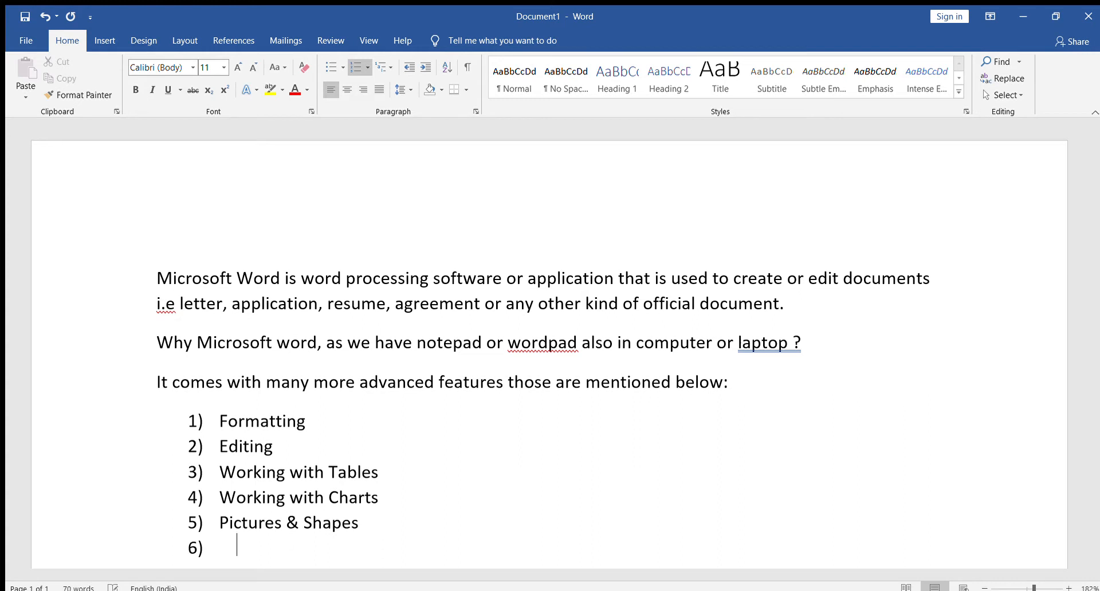
Add "CLiparts & Smart Arts" as the sixth list item, correcting the spelling of "Smart".
{"action": "type", "text": "CLiparts & S"}
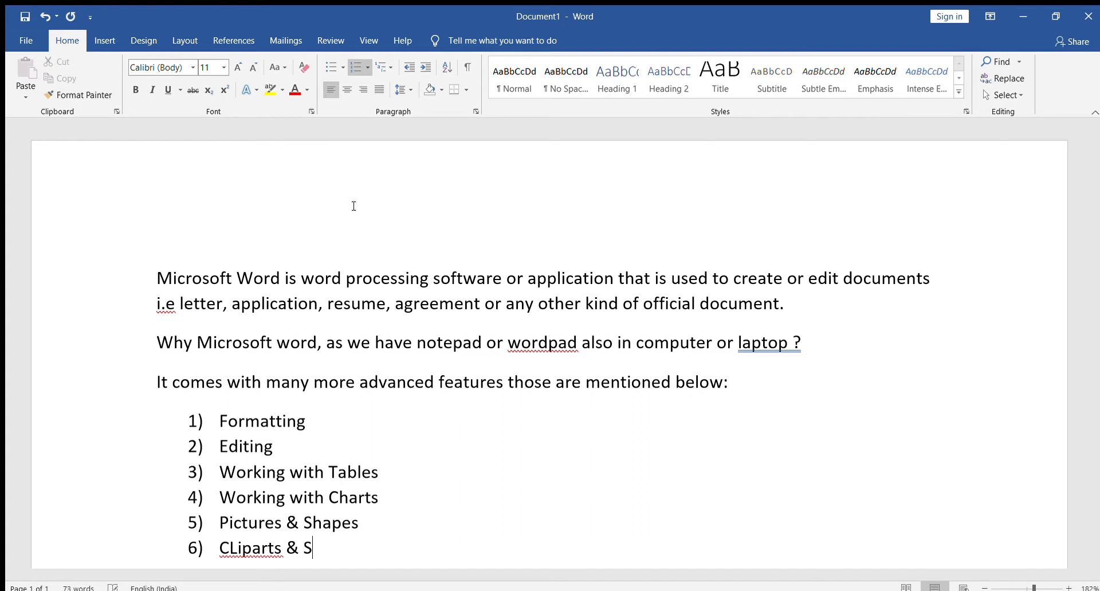
{"action": "type", "text": "mar ARts"}
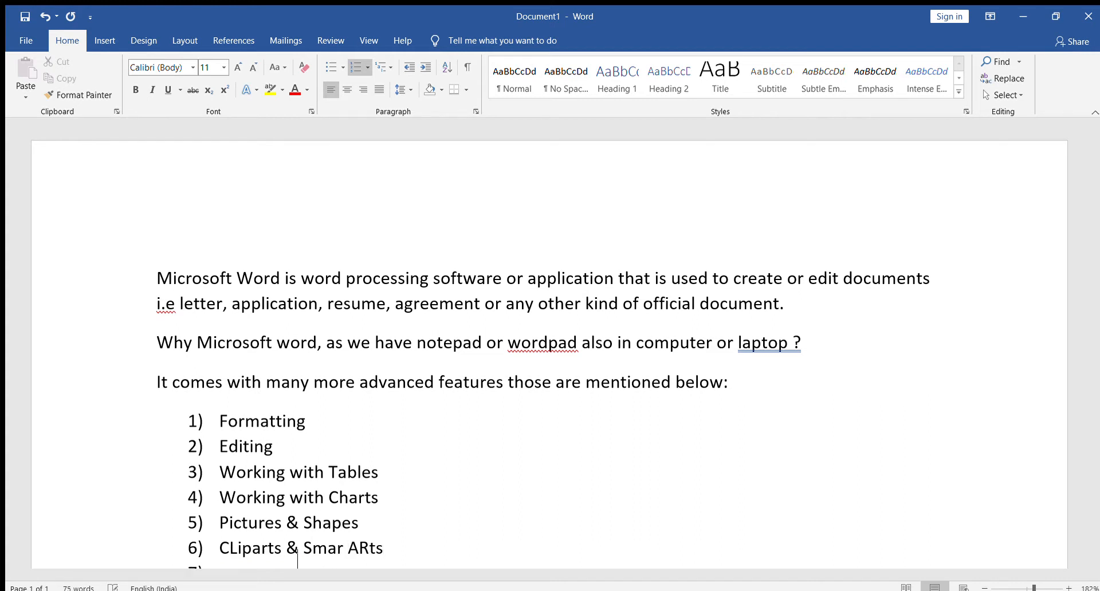
{"action": "key", "text": "Return"}
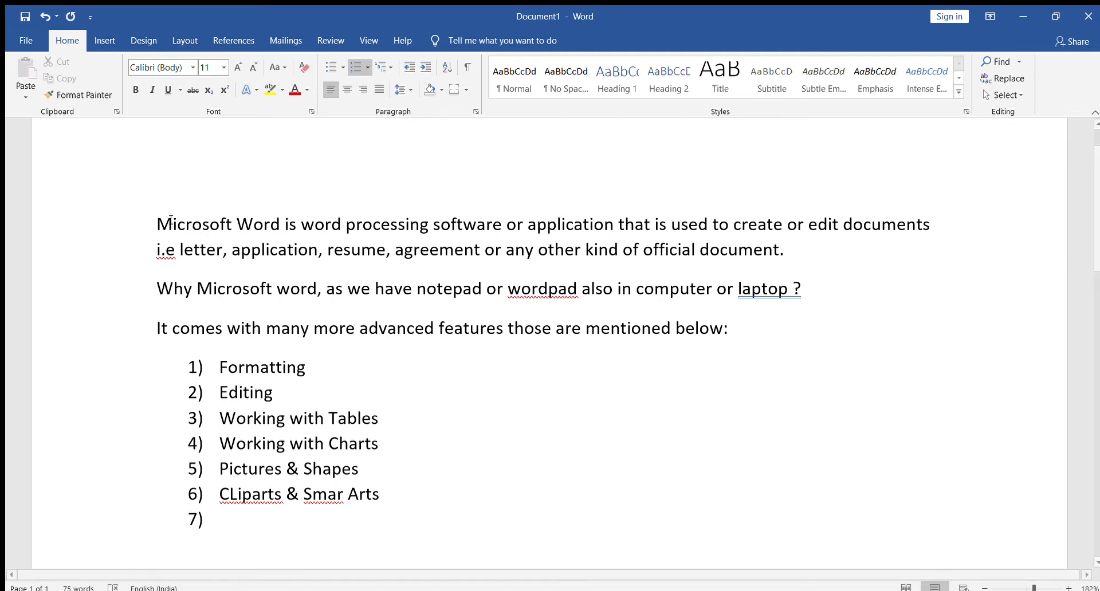
{"action": "left_click", "coordinate": [344, 497]}
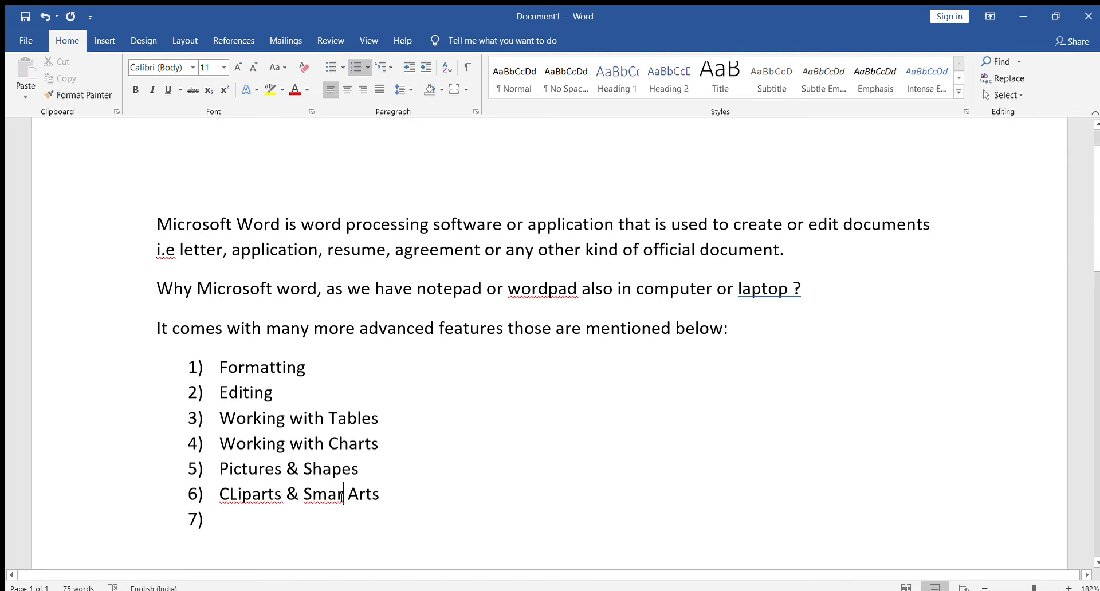
{"action": "type", "text": "tHe"}
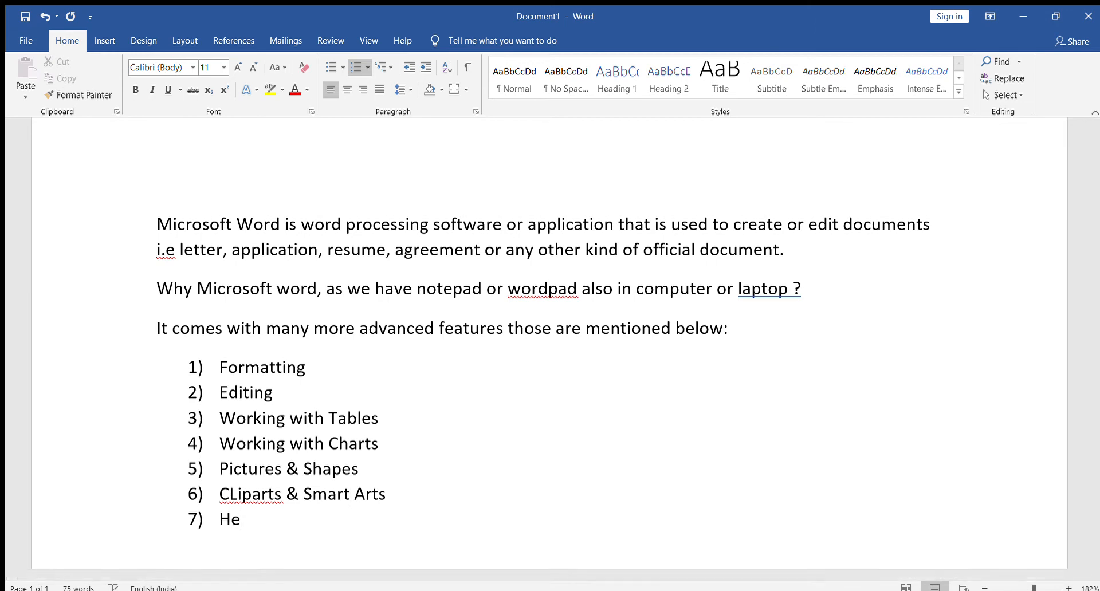
{"action": "type", "text": "ader & Footer"}
Add "Header & Footer" and "Crossreference" as the seventh and eighth list items.
{"action": "key", "text": "Return"}
{"action": "type", "text": "Crossree"}
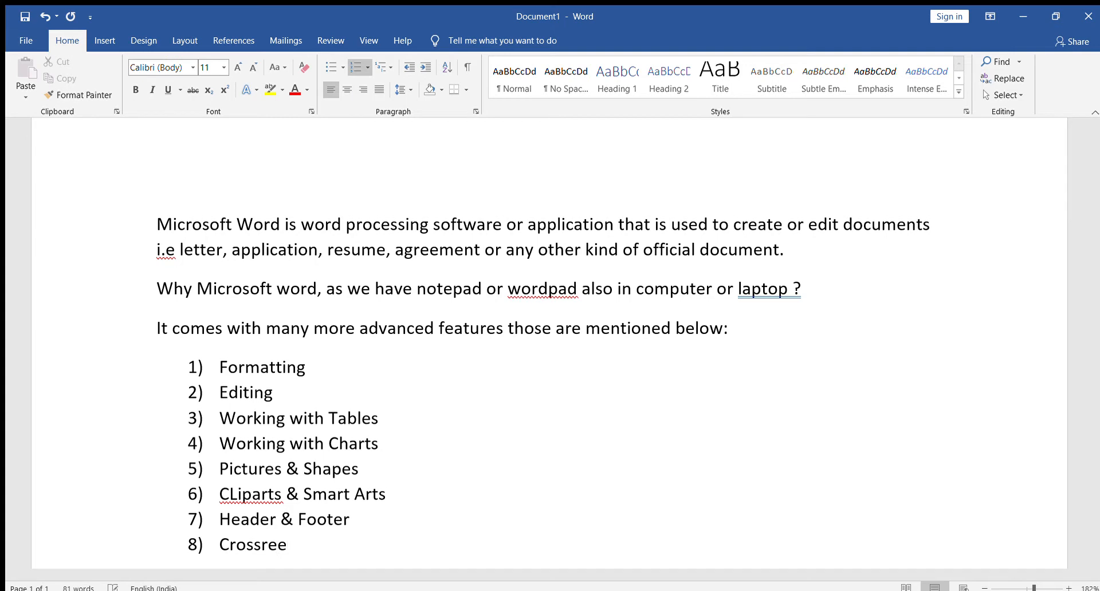
{"action": "key", "text": "BackSpace"}
{"action": "type", "text": "ference"}
{"action": "key", "text": "Return"}
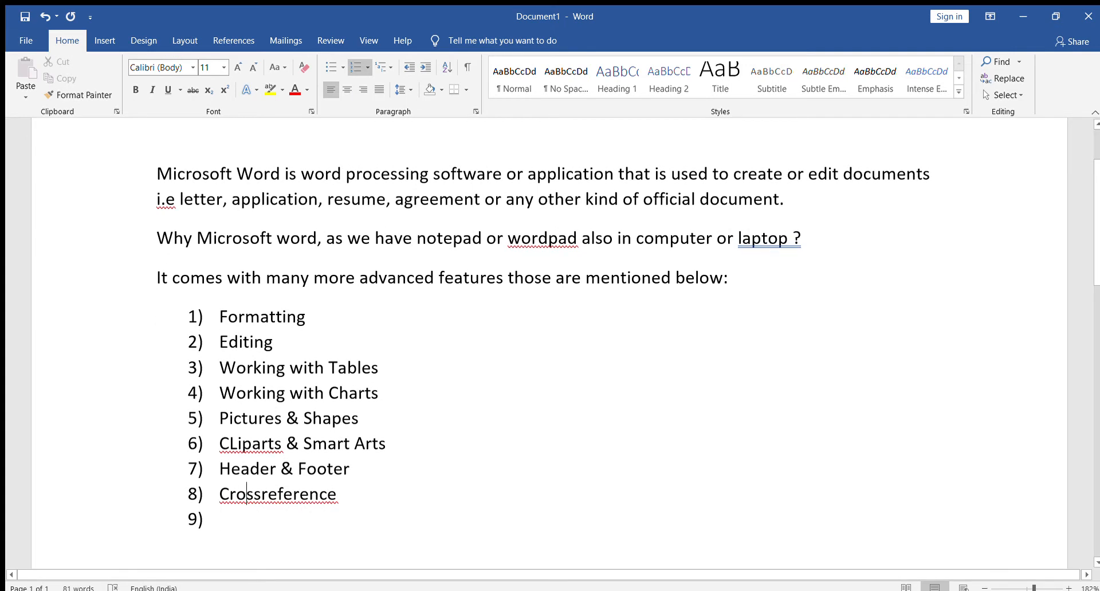
Correct the eighth list item to read "Cross references".
{"action": "left_click", "coordinate": [262, 493]}
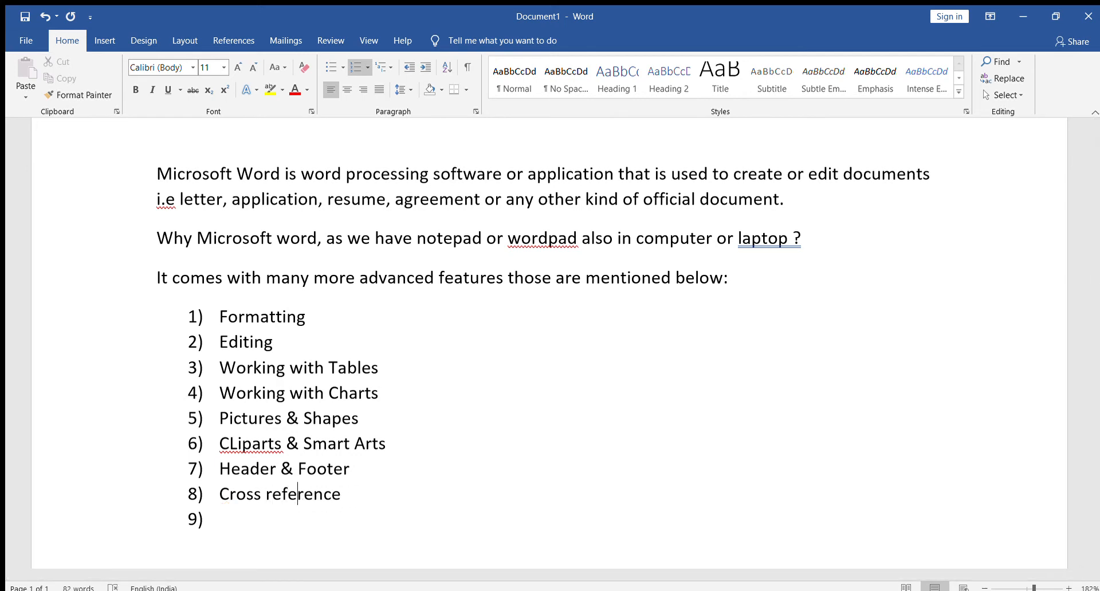
{"action": "key", "text": "Right"}
{"action": "key", "text": "Right"}
{"action": "key", "text": "Right"}
{"action": "key", "text": "Left"}
{"action": "type", "text": "s"}
Fill the ninth list item with "Bookmark / Hyperlink/Comments", consulting the available insert features.
{"action": "left_click", "coordinate": [337, 511]}
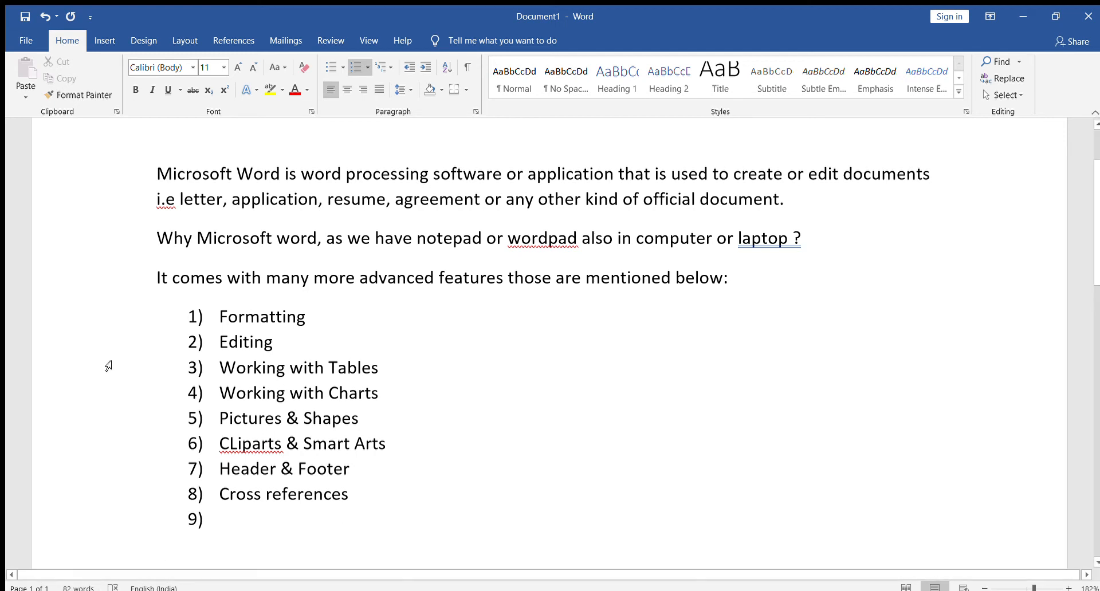
{"action": "left_click", "coordinate": [104, 39]}
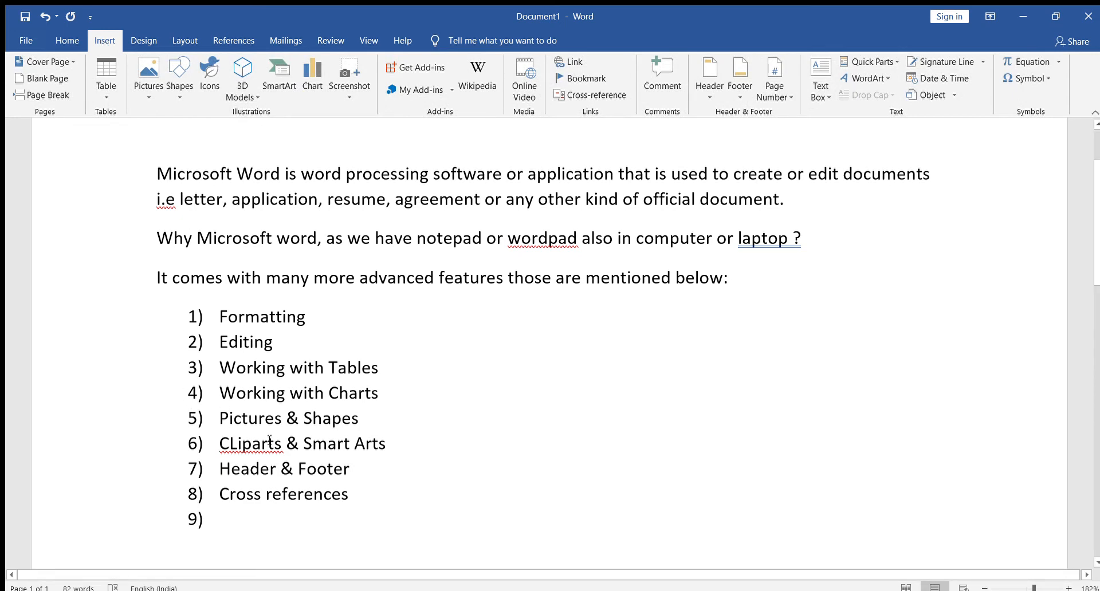
{"action": "type", "text": "Bookma"}
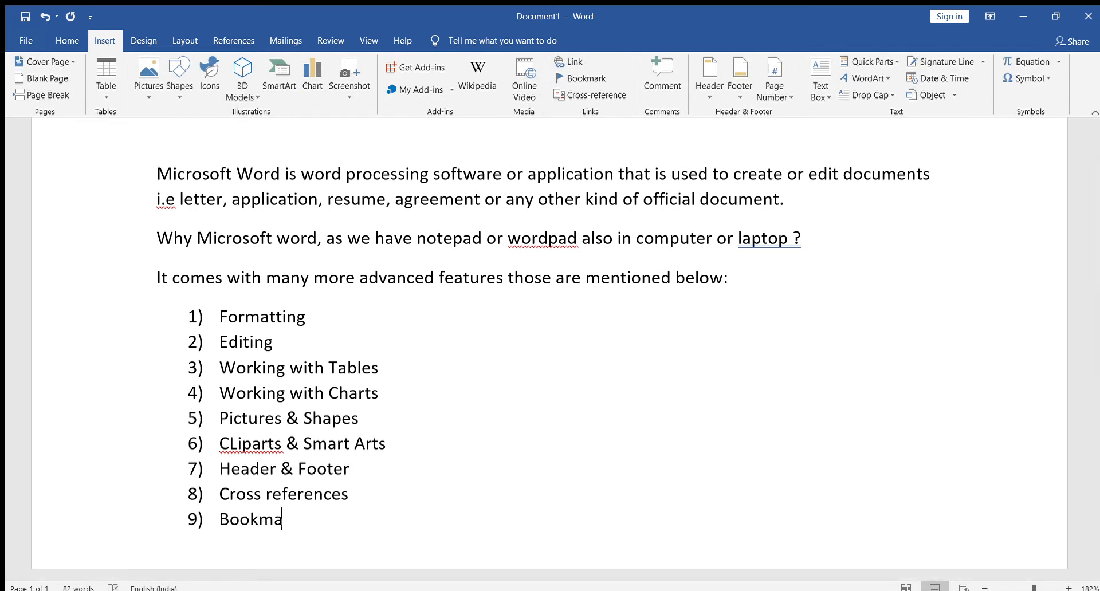
{"action": "type", "text": "rk / Hyperlink"}
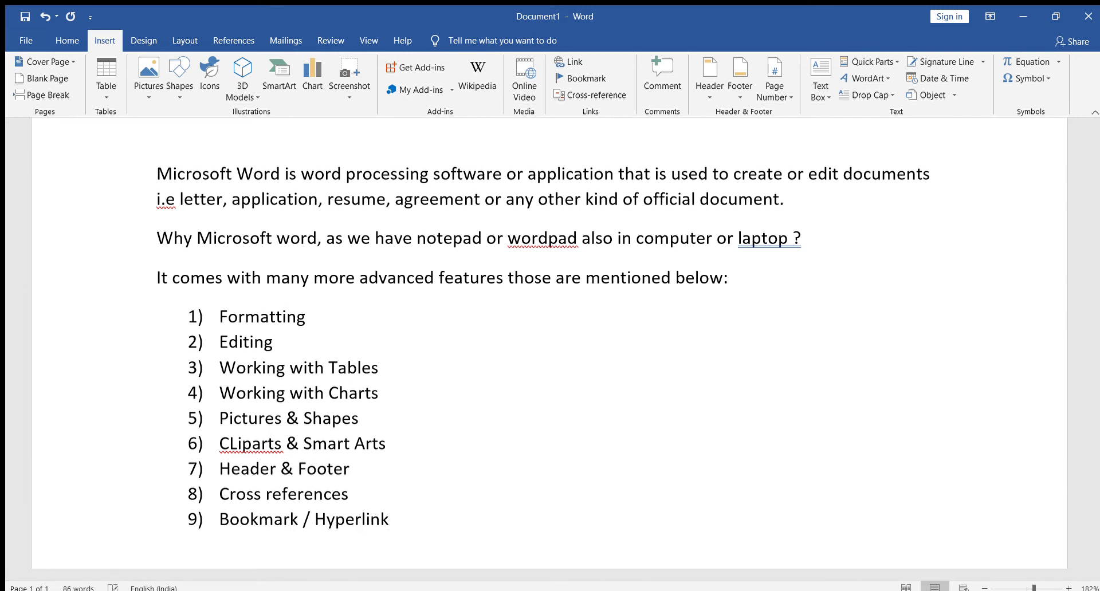
{"action": "type", "text": "/Comments"}
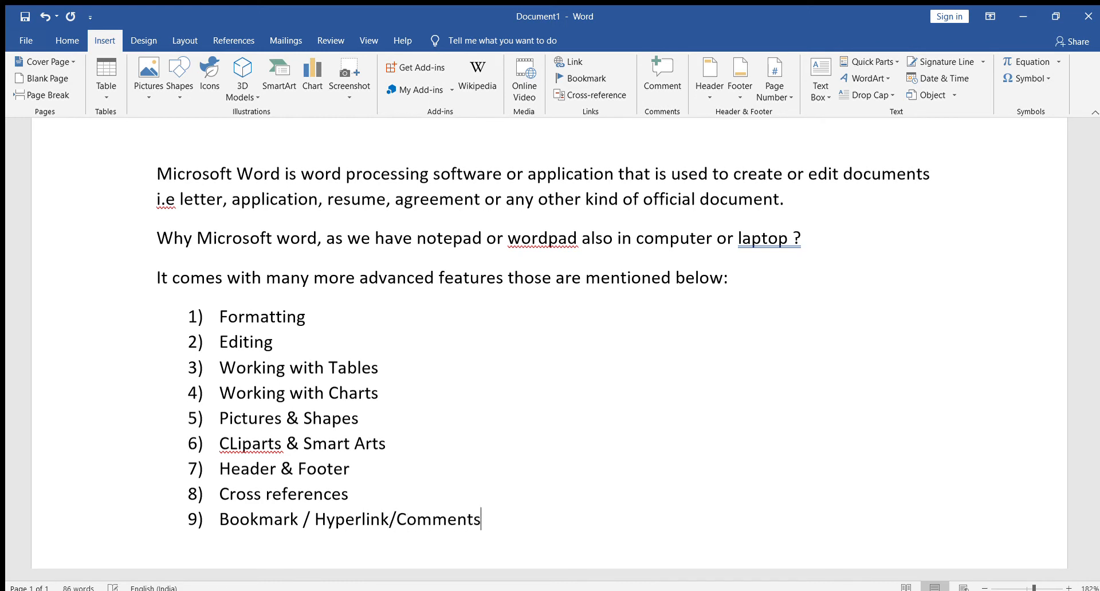
Add "Drop Cap/ Word Art, Equations, Symbols" as the tenth item of the numbered list.
{"action": "key", "text": "Return"}
{"action": "type", "text": "Drop"}
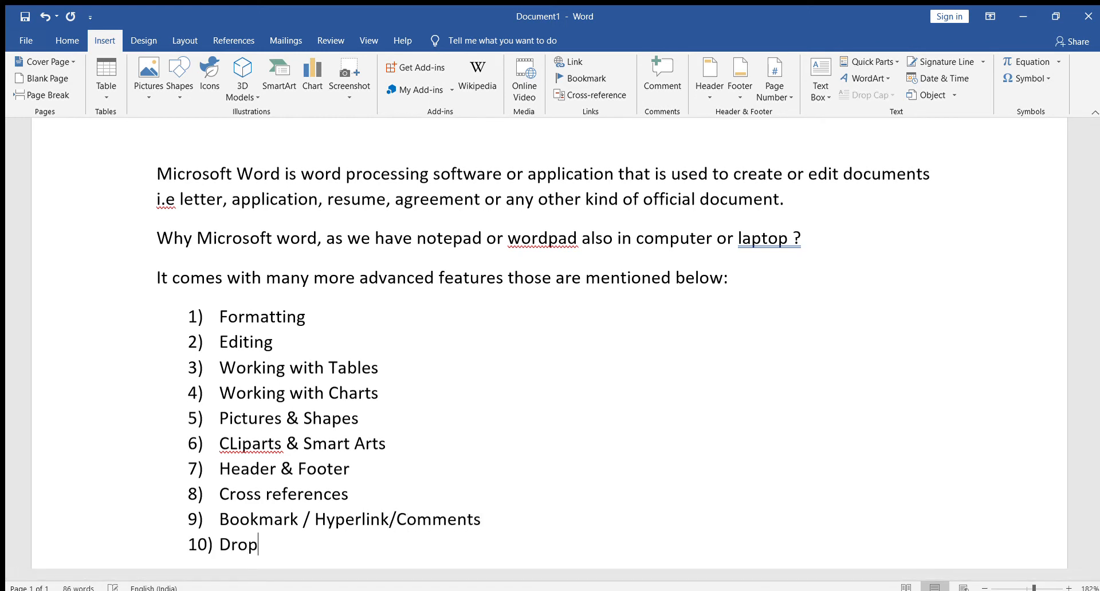
{"action": "type", "text": " Cap/ "}
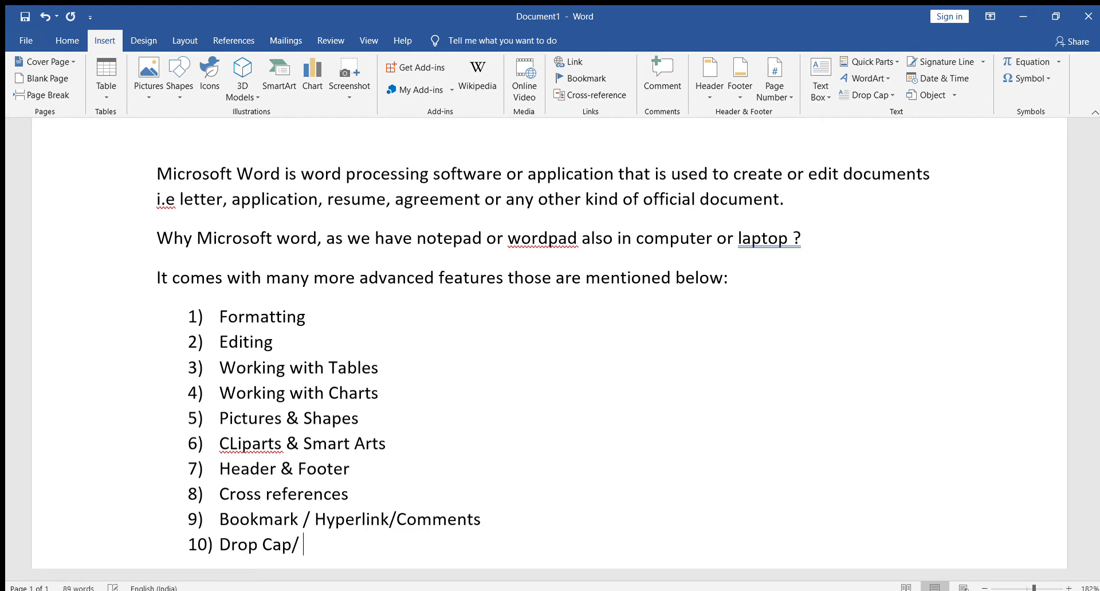
{"action": "type", "text": "Word Art, Eq"}
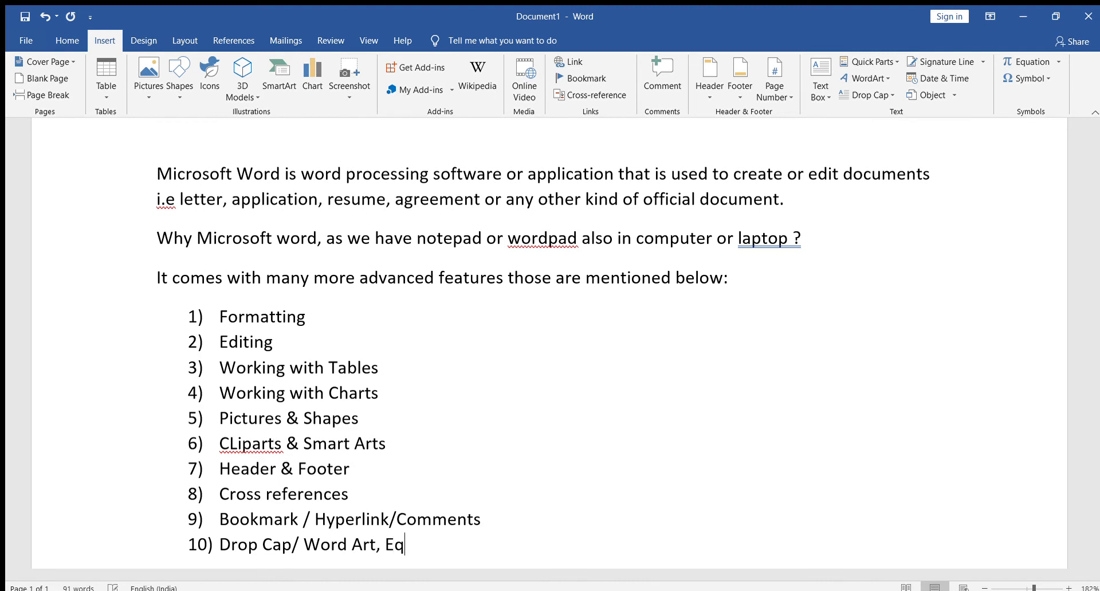
{"action": "type", "text": "uations, Symbols"}
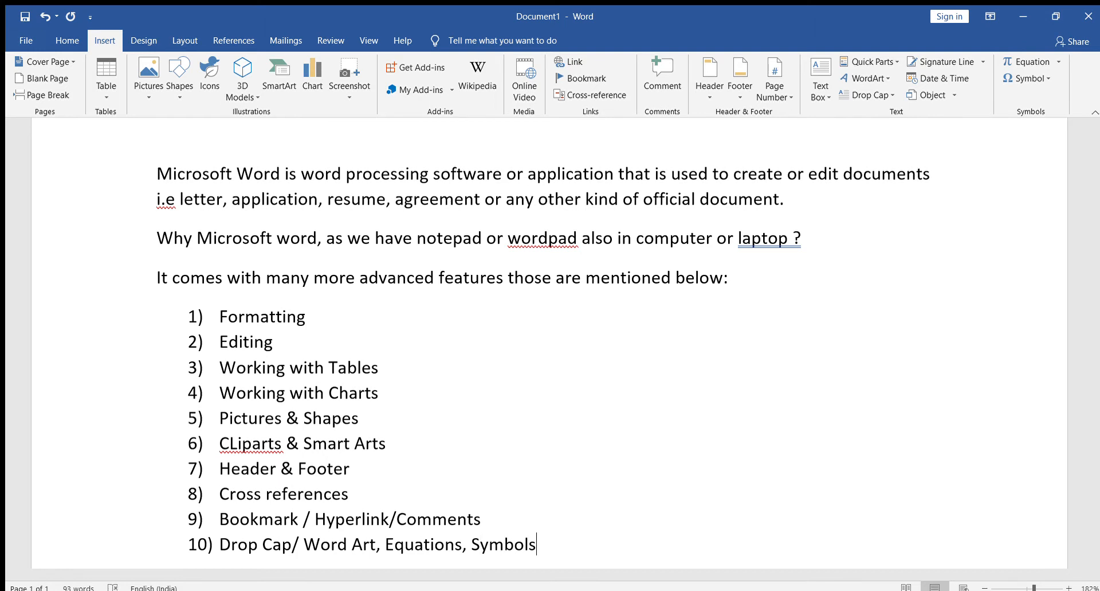
Add "Cover Page / Blank Page / Page Break" as the eleventh list item, fixing typing slips along the way.
{"action": "key", "text": "Return"}
{"action": "type", "text": "Cover Page"}
{"action": "type", "text": " / Blank "}
{"action": "type", "text": "{a"}
{"action": "type", "text": "PAg"}
{"action": "key", "text": "BackSpace"}
{"action": "key", "text": "BackSpace"}
{"action": "type", "text": "age / (Page"}
{"action": "key", "text": "BackSpace"}
{"action": "key", "text": "BackSpace"}
{"action": "key", "text": "BackSpace"}
{"action": "key", "text": "BackSpace"}
{"action": "key", "text": "BackSpace"}
{"action": "type", "text": "PAge Break"}
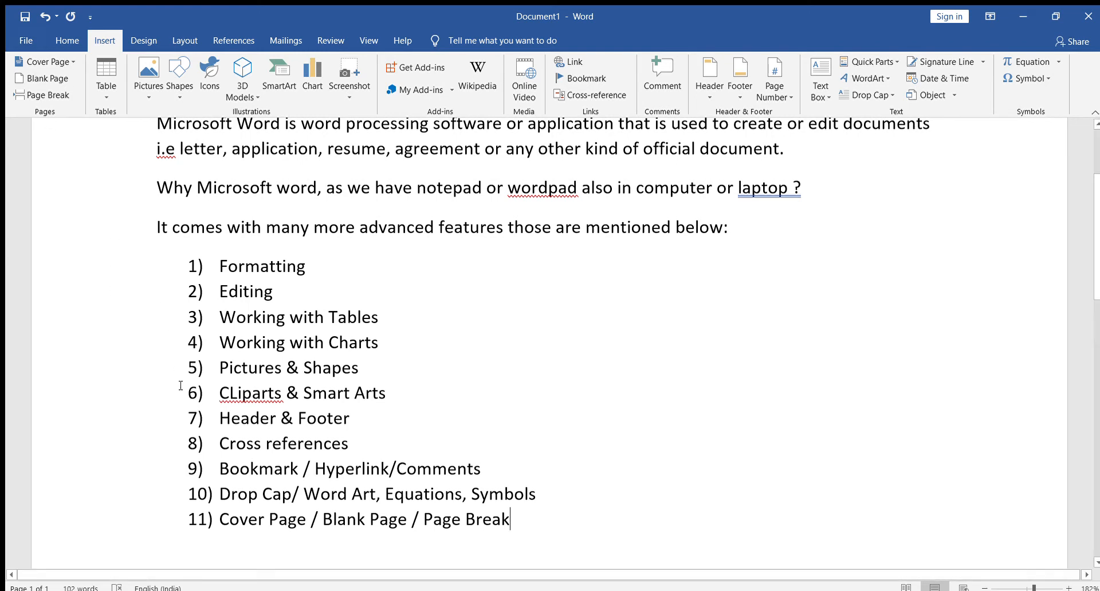
Add "Mail Merge" as the twelfth list item.
{"action": "key", "text": "Return"}
{"action": "type", "text": "MAile"}
{"action": "key", "text": "BackSpace"}
{"action": "key", "text": "BackSpace"}
{"action": "key", "text": "BackSpace"}
{"action": "key", "text": "BackSpace"}
{"action": "key", "text": "BackSpace"}
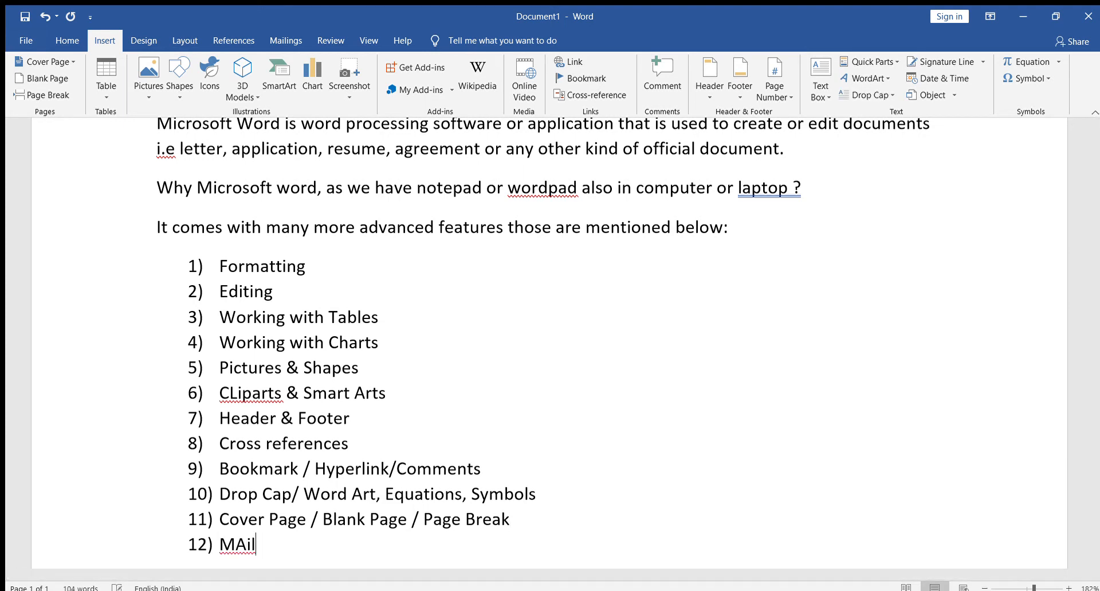
{"action": "type", "text": "ail Merge"}
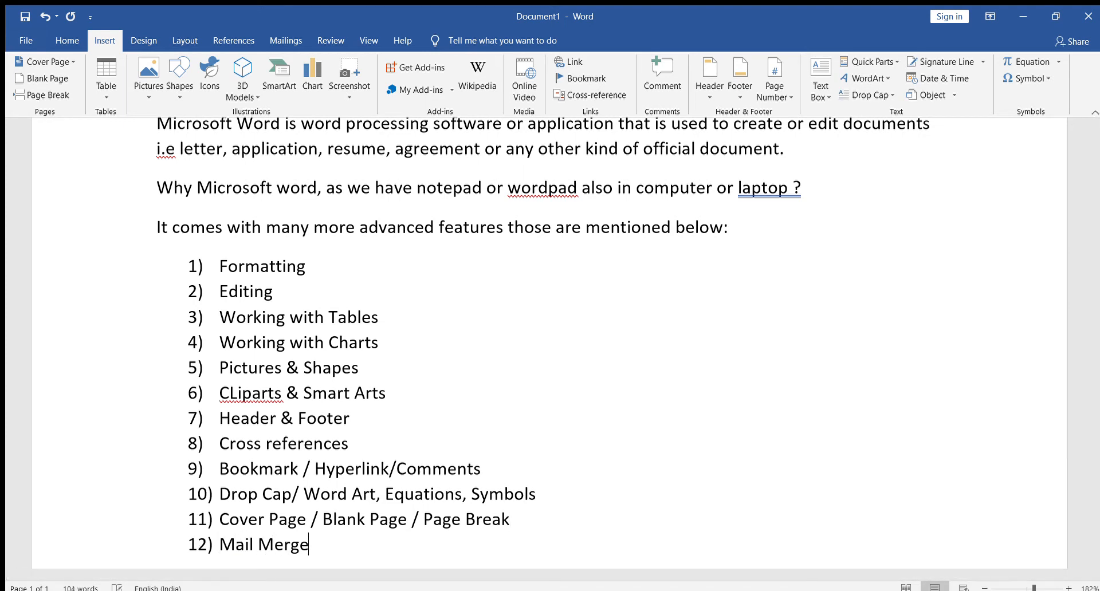
Add "Envelopes & Lables." as the thirteenth list item and end the numbered list after it.
{"action": "key", "text": "Return"}
{"action": "type", "text": "Envelopes & ab;e"}
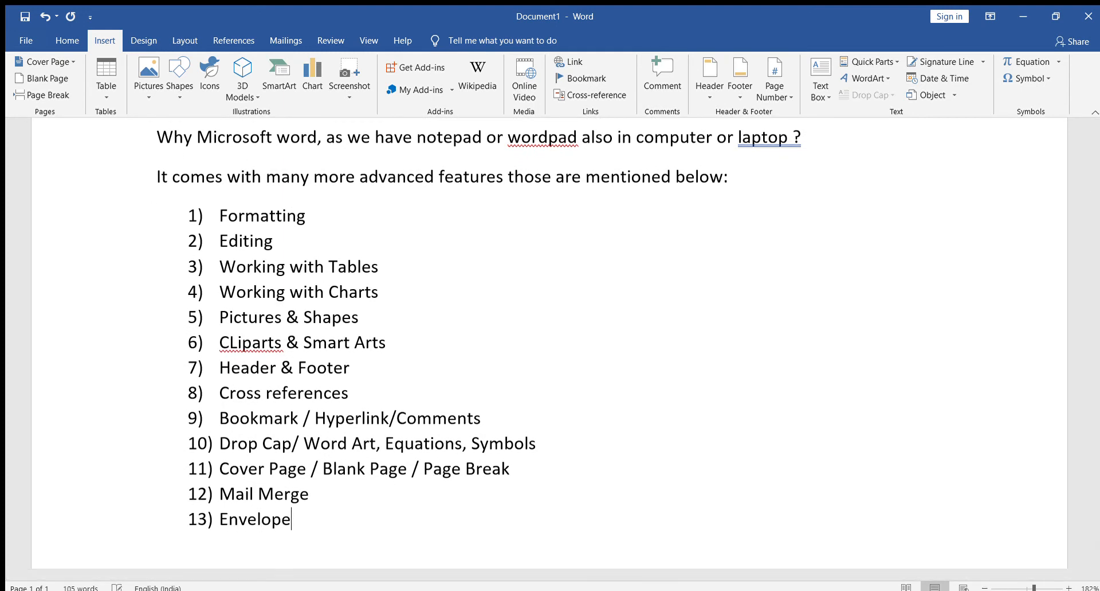
{"action": "key", "text": "BackSpace"}
{"action": "key", "text": "BackSpace"}
{"action": "key", "text": "BackSpace"}
{"action": "key", "text": "BackSpace"}
{"action": "key", "text": "BackSpace"}
{"action": "type", "text": "Lables."}
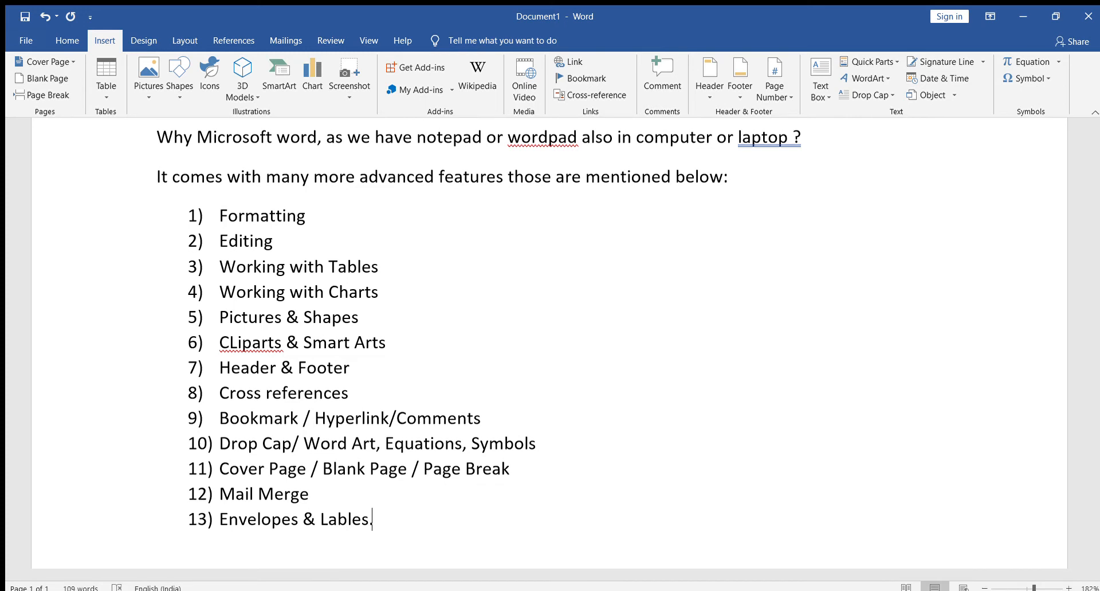
{"action": "key", "text": "Return"}
{"action": "key", "text": "Return"}
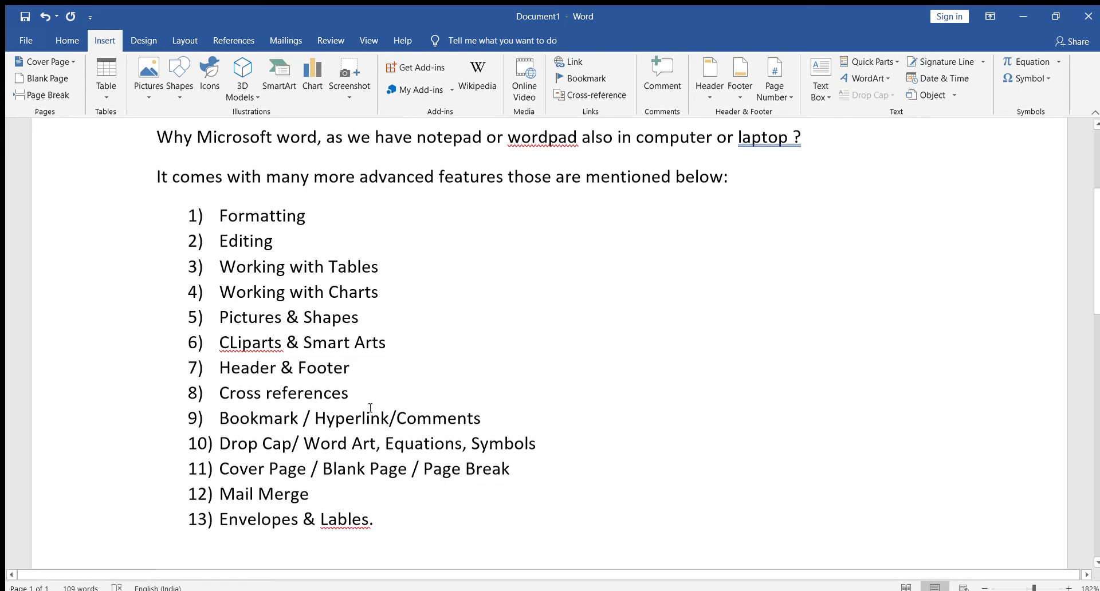
Start an indented sub-list under "Formatting" with "Font Name" as its first entry.
{"action": "left_click", "coordinate": [347, 217]}
{"action": "key", "text": "Return"}
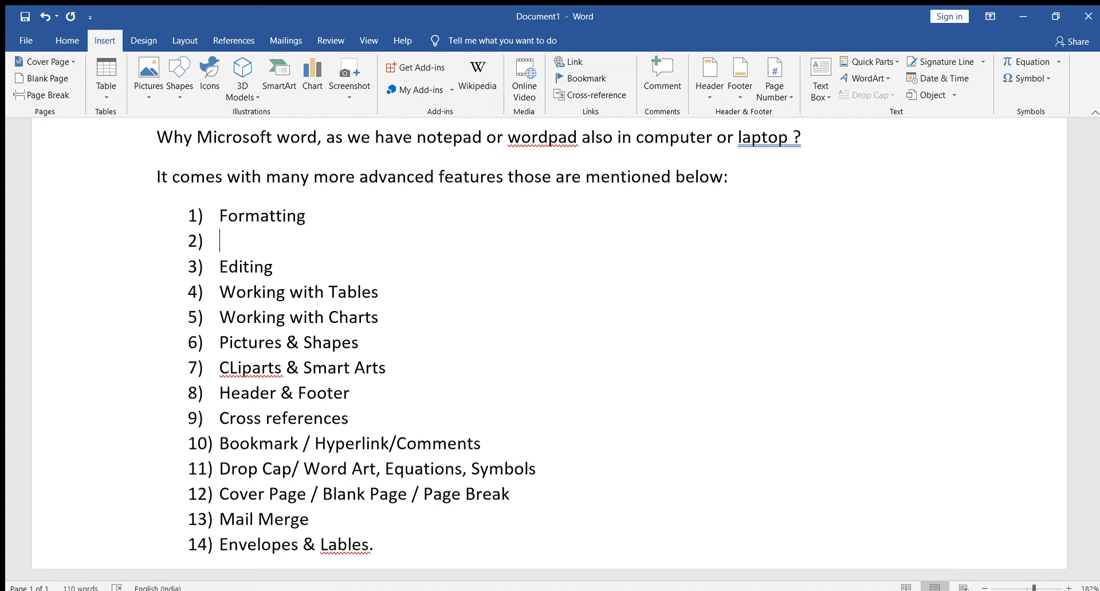
{"action": "key", "text": "Tab"}
{"action": "type", "text": "Bo"}
{"action": "key", "text": "BackSpace"}
{"action": "key", "text": "BackSpace"}
{"action": "type", "text": "Font NAme"}
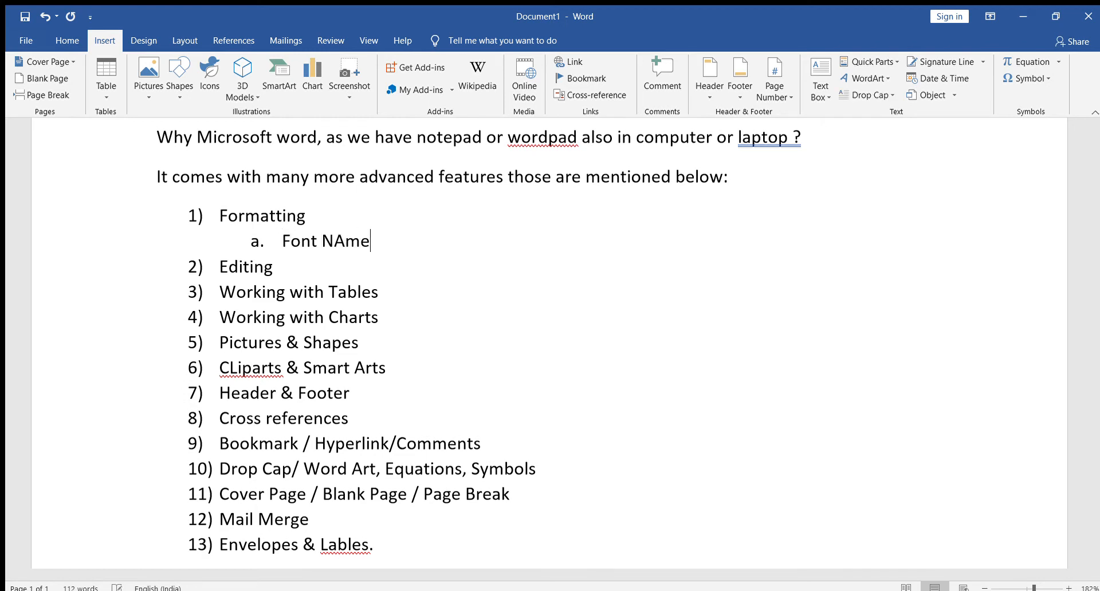
Add "Font Size" and "Font COlor" as sub-items b and c under "Formatting".
{"action": "key", "text": "Return"}
{"action": "type", "text": "Font Sizr"}
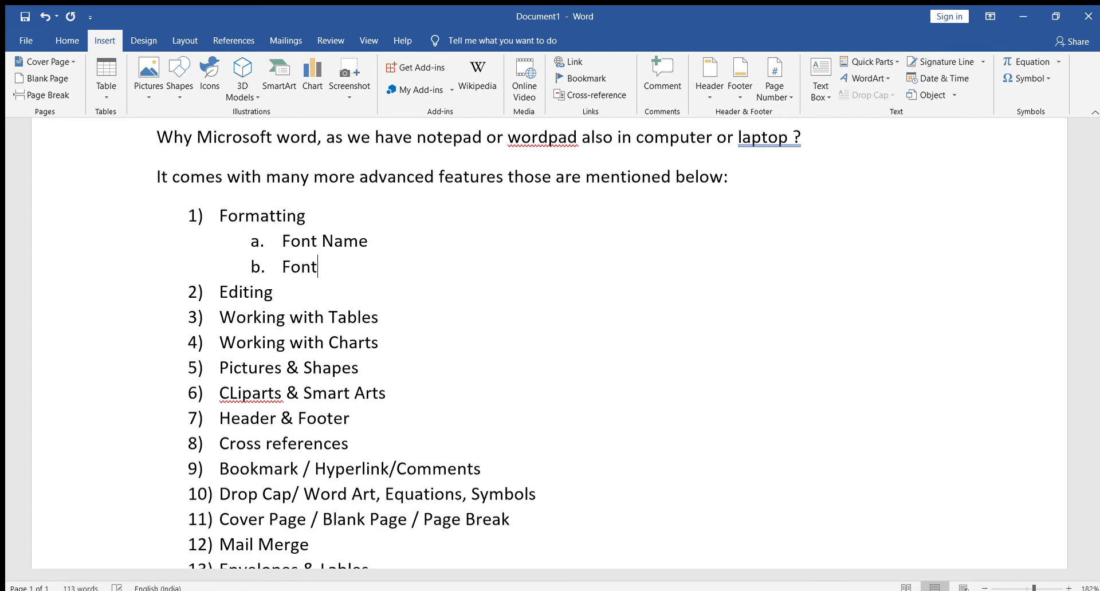
{"action": "key", "text": "Return"}
{"action": "type", "text": "Font COlor"}
Add "Highlight Color" as sub-item d under "Formatting".
{"action": "key", "text": "Return"}
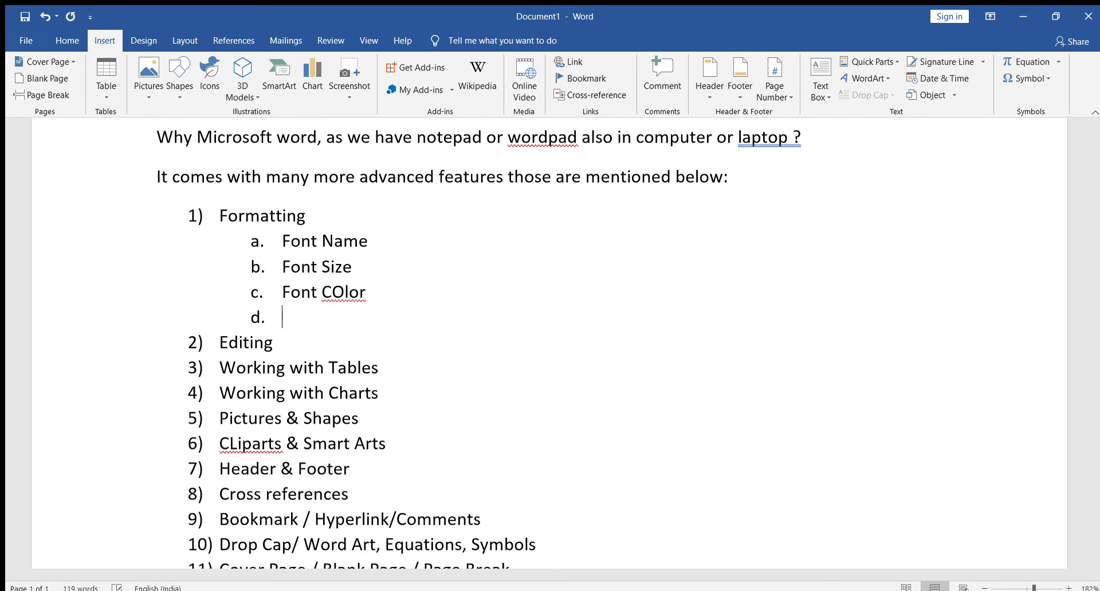
{"action": "type", "text": "Highligh"}
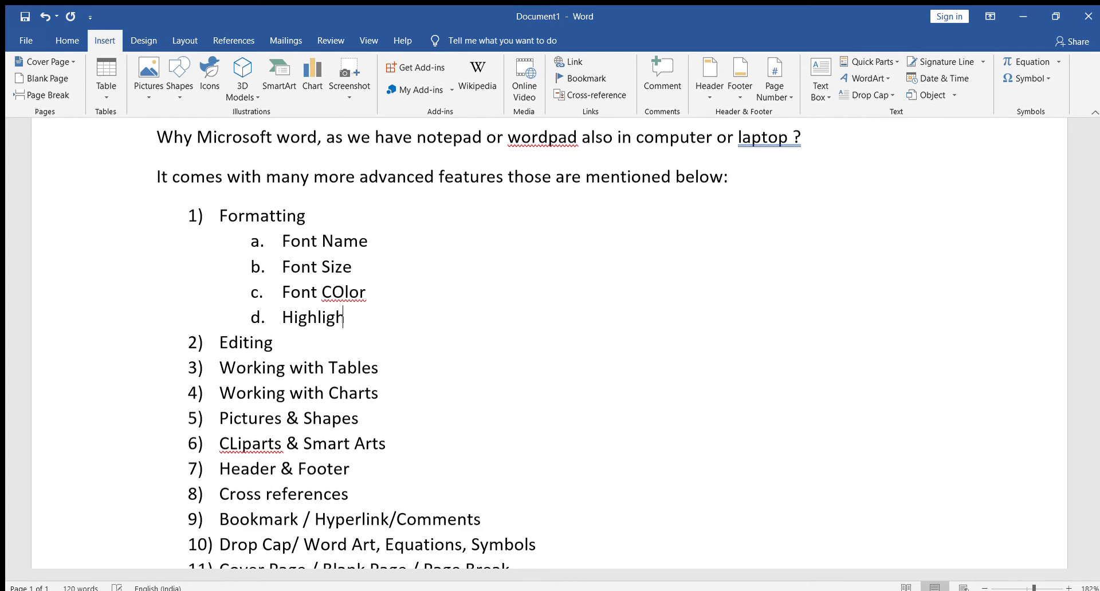
{"action": "type", "text": "t Color"}
Add "Text Alignment ( Left/Center/Right/Justify)" as sub-item e under "Formatting".
{"action": "key", "text": "Return"}
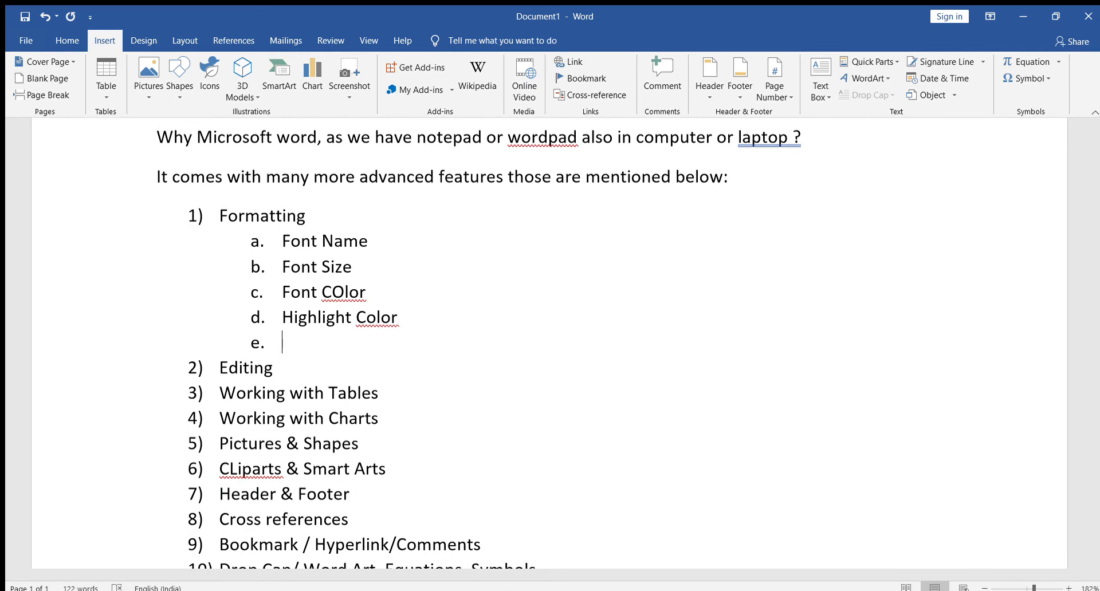
{"action": "type", "text": "A"}
{"action": "key", "text": "BackSpace"}
{"action": "type", "text": "Text ALignmet"}
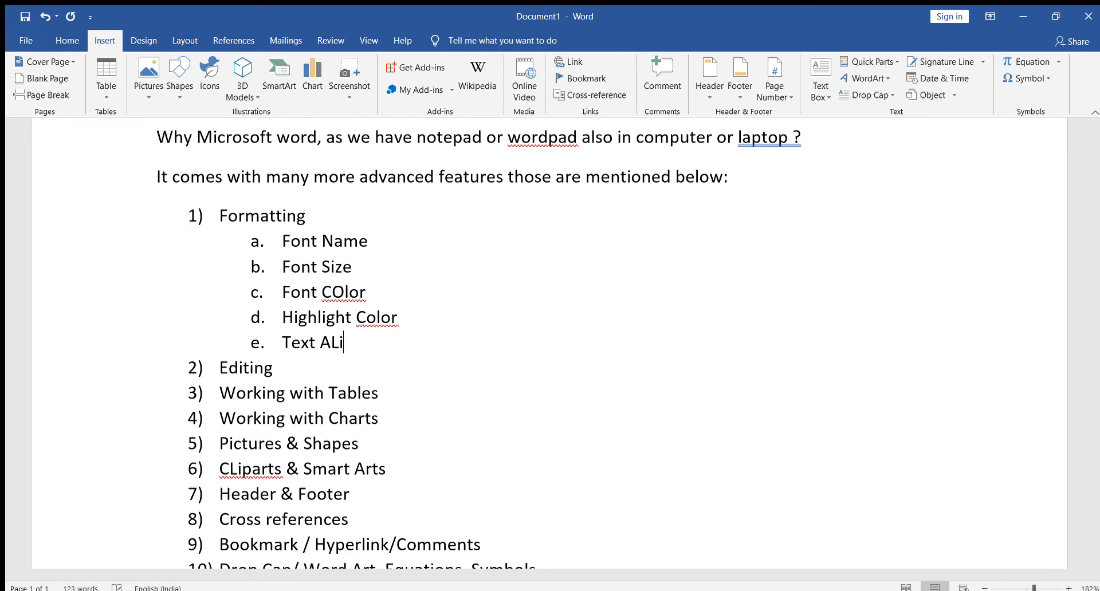
{"action": "key", "text": "BackSpace"}
{"action": "key", "text": "BackSpace"}
{"action": "key", "text": "BackSpace"}
{"action": "type", "text": "ment ( Left/Center/RIght/"}
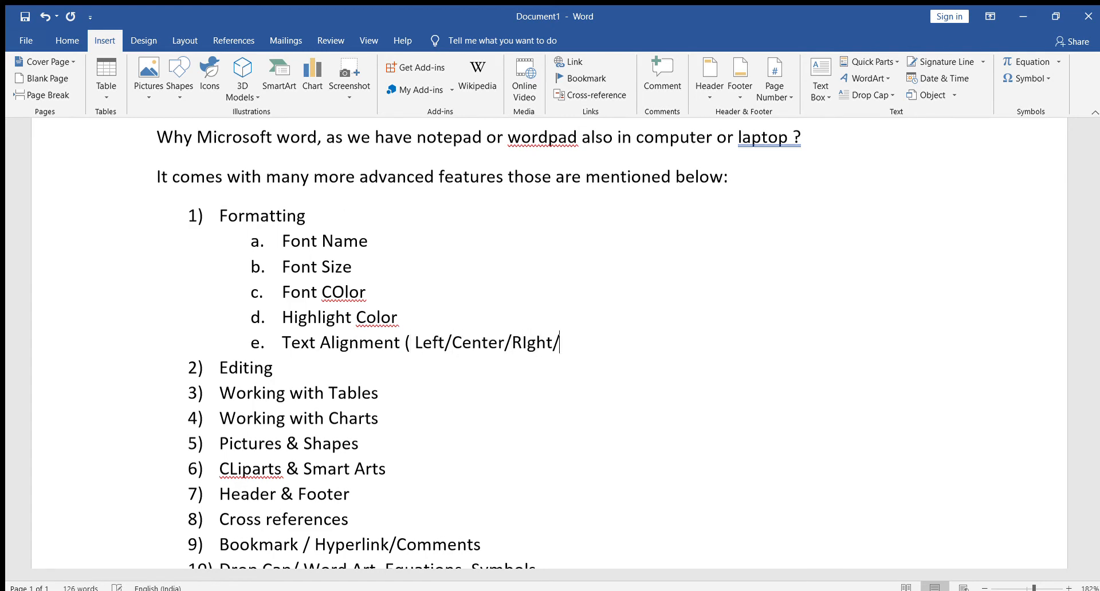
{"action": "type", "text": "Justify)"}
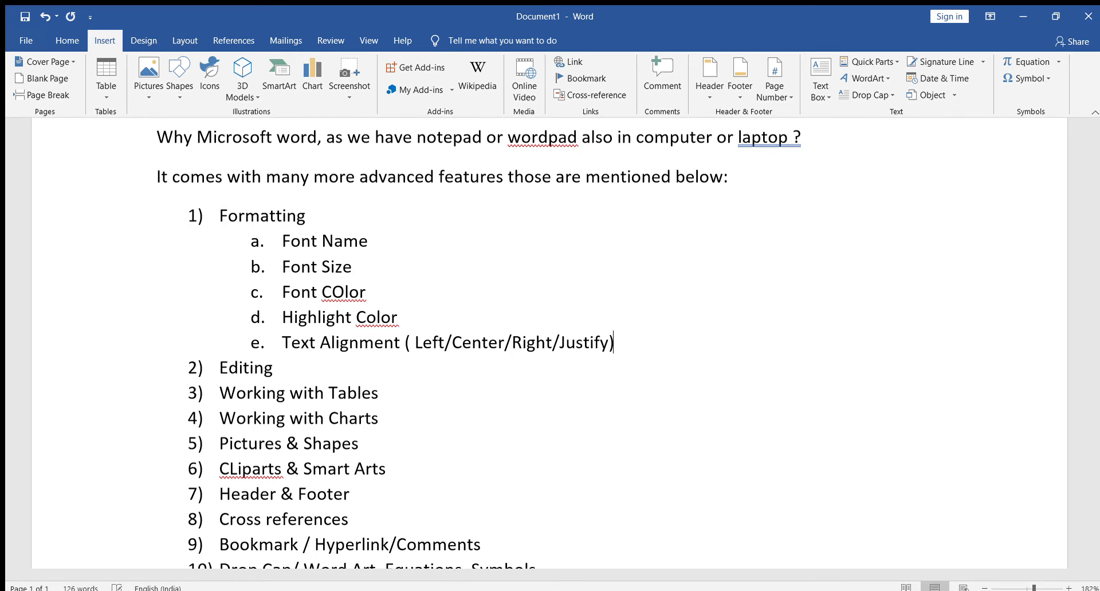
Add "Bold", "Italic" and "Underline" as sub-items f to h under "Formatting", consulting the available font commands.
{"action": "key", "text": "Return"}
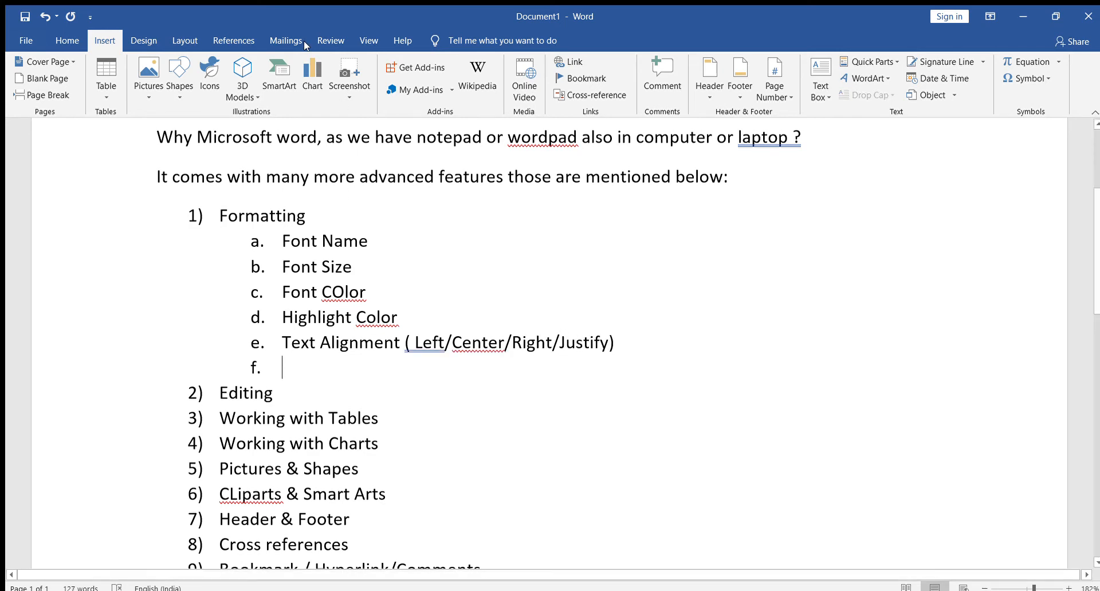
{"action": "left_click", "coordinate": [57, 41]}
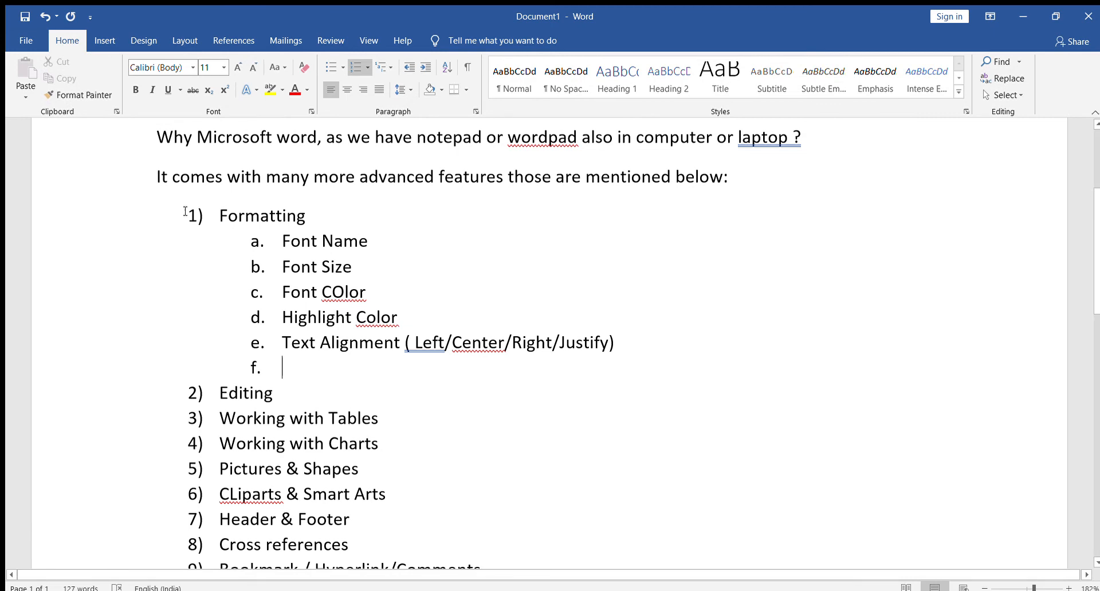
{"action": "type", "text": "Bold"}
{"action": "key", "text": "Return"}
{"action": "type", "text": "Italic"}
{"action": "key", "text": "Return"}
{"action": "type", "text": "Underline"}
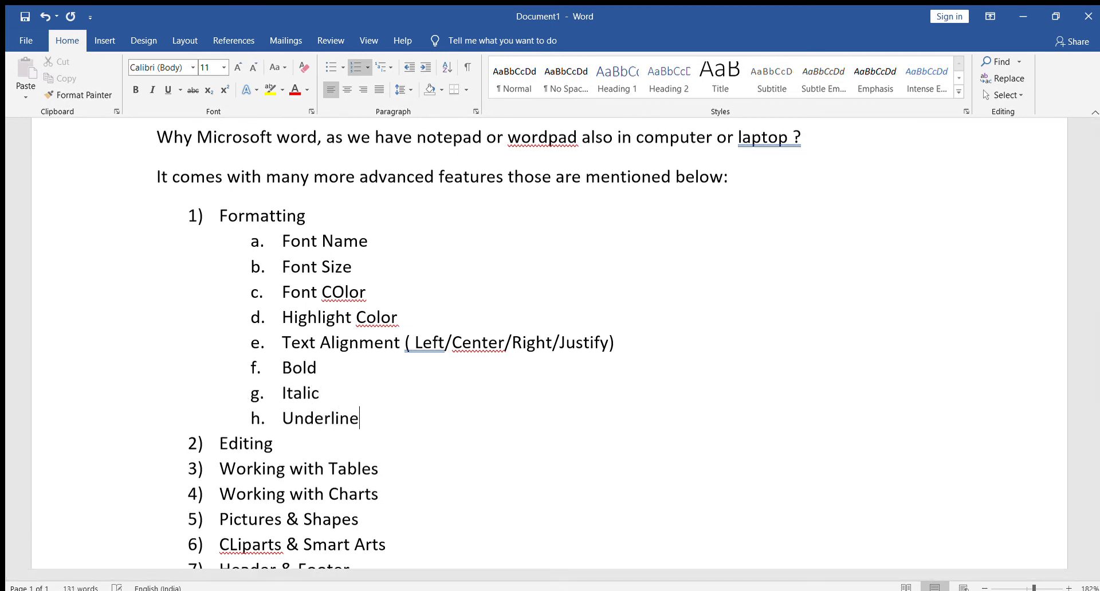
Add "Strikethrough", "Superscript" and "Subscript" as sub-items i to k under "Formatting".
{"action": "key", "text": "Return"}
{"action": "type", "text": "Stri"}
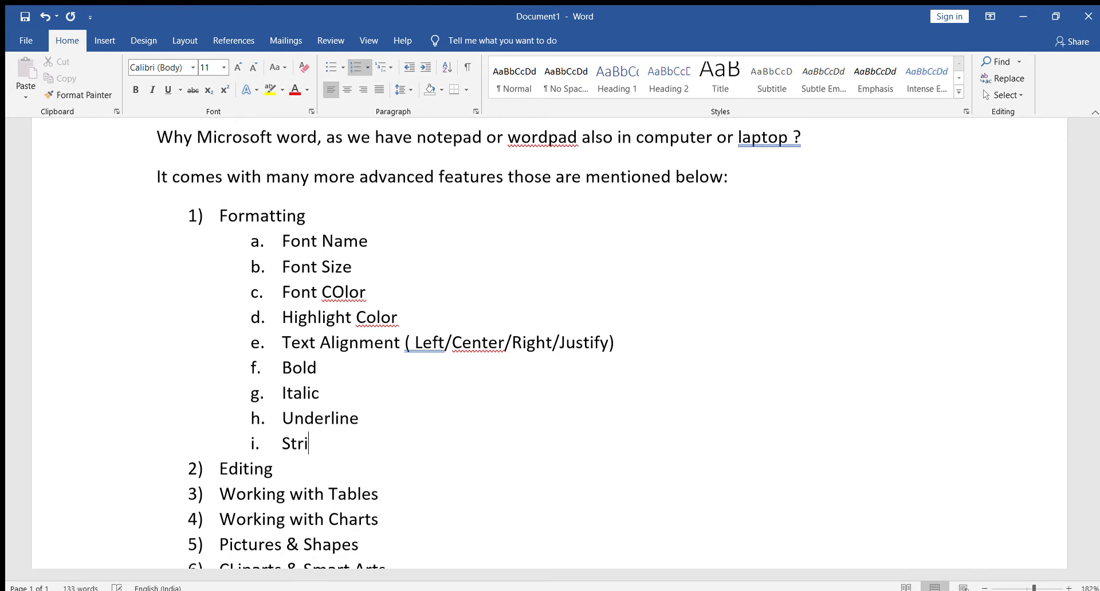
{"action": "type", "text": "kethrough"}
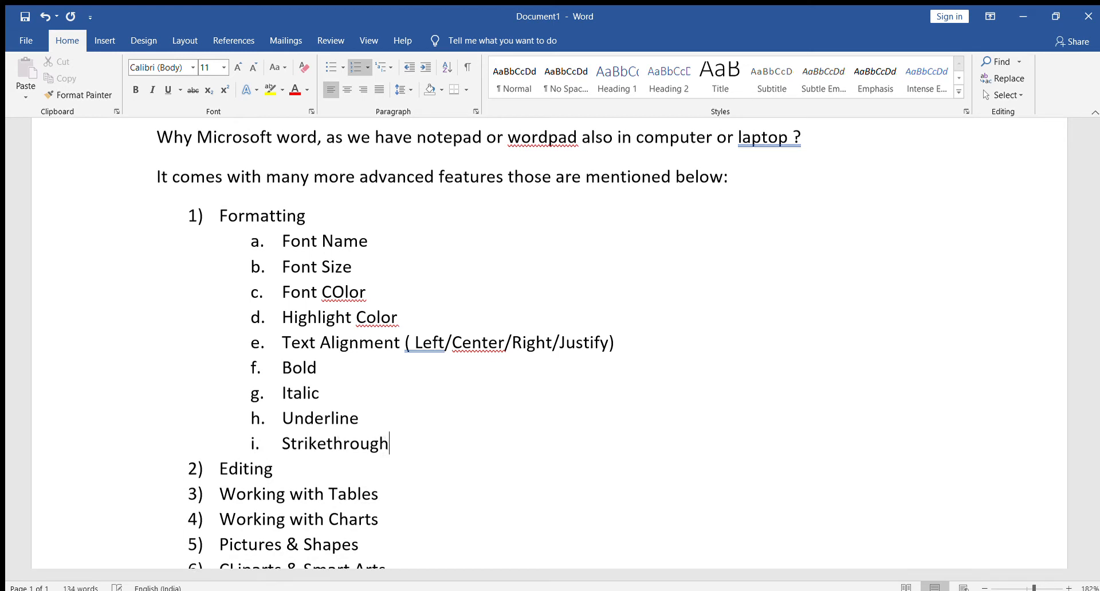
{"action": "key", "text": "Return"}
{"action": "type", "text": "Superscript"}
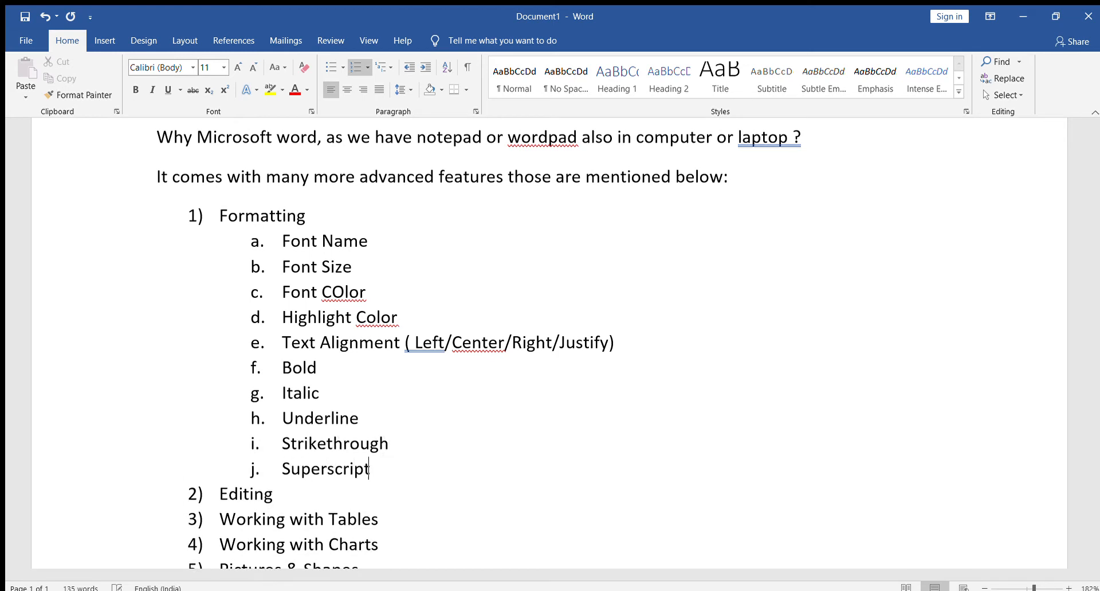
{"action": "key", "text": "Return"}
{"action": "type", "text": "Subscript"}
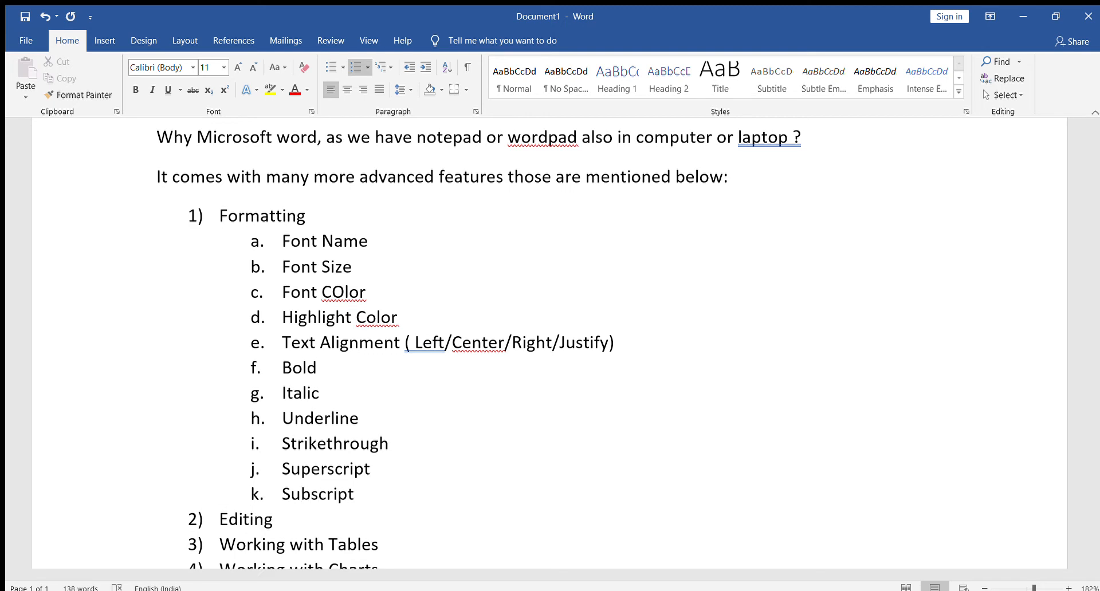
Add "Text Effects" as sub-item l under "Formatting".
{"action": "key", "text": "Return"}
{"action": "type", "text": "Y"}
{"action": "key", "text": "BackSpace"}
{"action": "type", "text": "Text "}
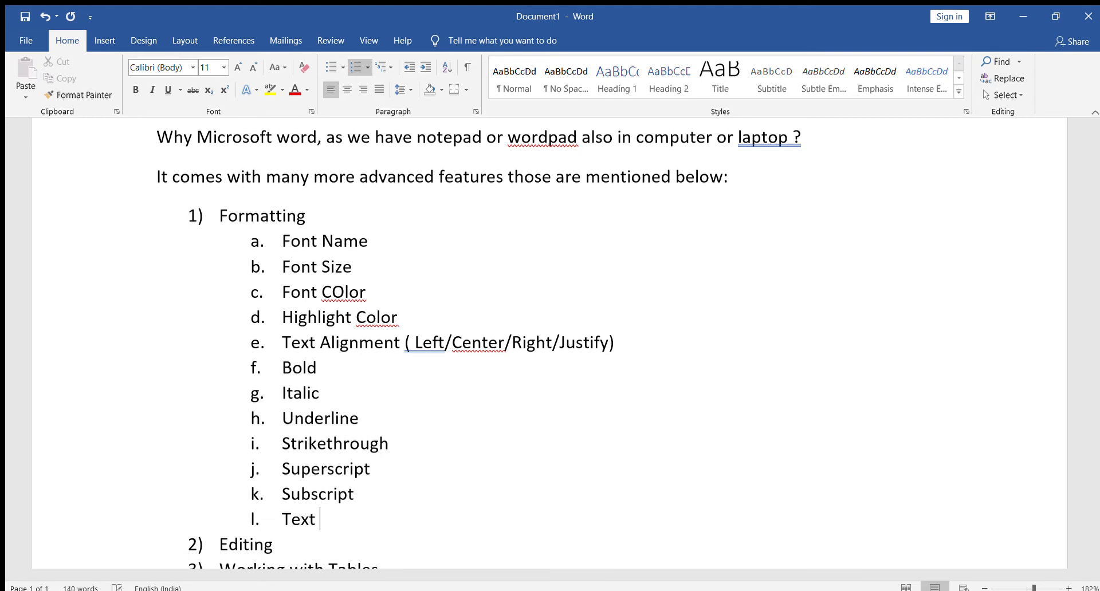
{"action": "type", "text": "Effetc"}
{"action": "key", "text": "BackSpace"}
{"action": "key", "text": "BackSpace"}
{"action": "type", "text": "cts"}
Add "Format Painter" as sub-item m under "Formatting", correcting the spelling of "Painter".
{"action": "key", "text": "Return"}
{"action": "type", "text": "Format "}
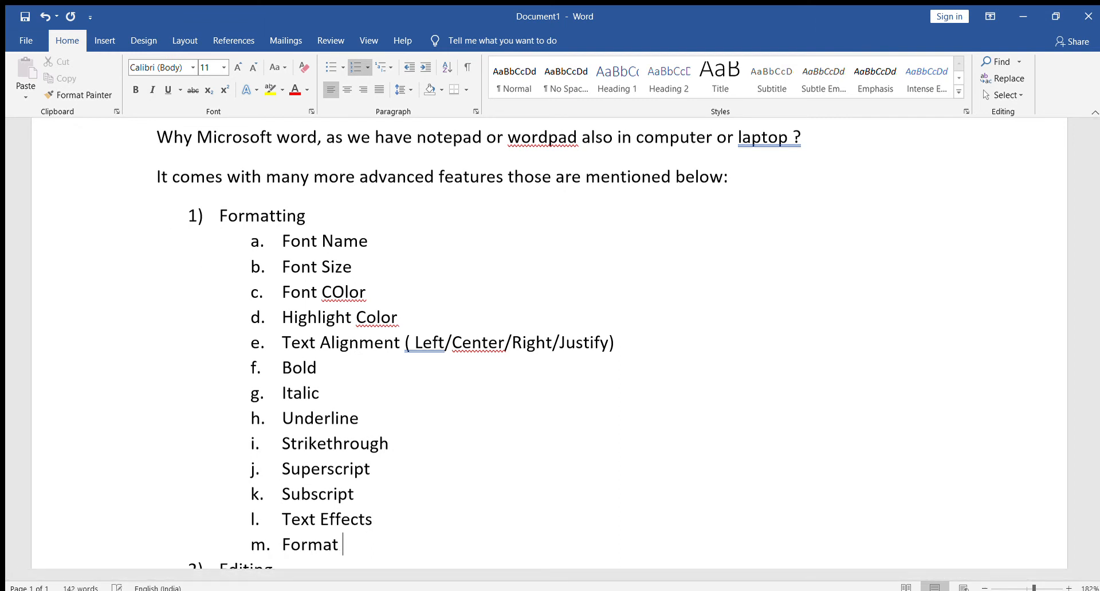
{"action": "type", "text": "{Ainter"}
{"action": "key", "text": "BackSpace"}
{"action": "key", "text": "BackSpace"}
{"action": "key", "text": "BackSpace"}
{"action": "key", "text": "BackSpace"}
{"action": "key", "text": "BackSpace"}
{"action": "key", "text": "BackSpace"}
{"action": "key", "text": "BackSpace"}
{"action": "type", "text": "PAinter."}
Add "Bullets & Numbering" and "Multilevel Numbering" as sub-items n and o under "Formatting".
{"action": "key", "text": "Return"}
{"action": "type", "text": "Bullets & Numbering"}
{"action": "key", "text": "Return"}
{"action": "type", "text": "Multilevel Numberinh"}
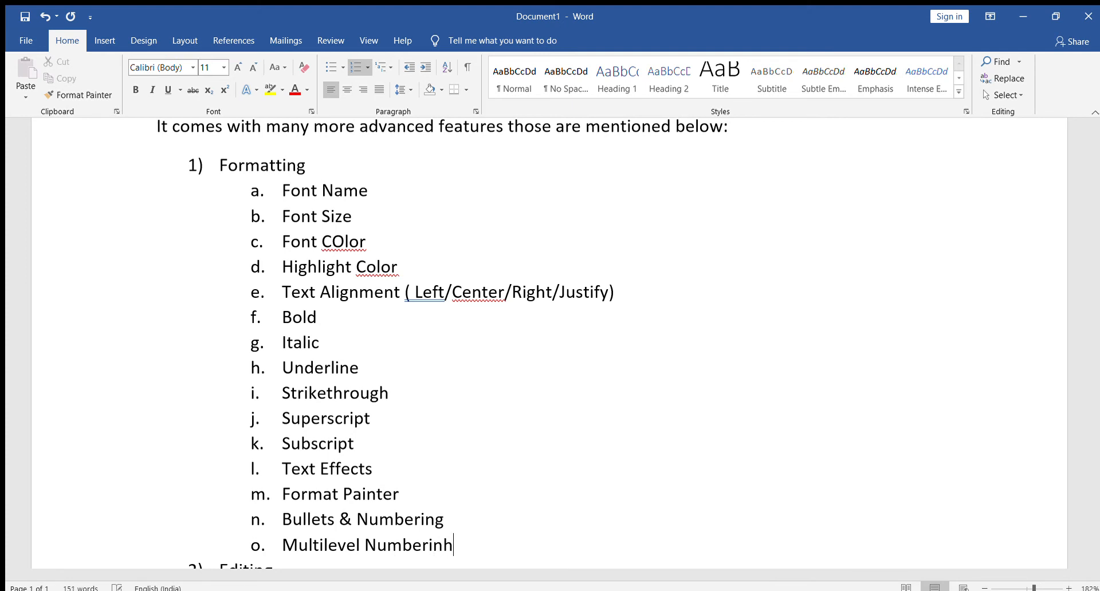
{"action": "key", "text": "BackSpace"}
{"action": "type", "text": "g"}
Add "Line Spacing" and "Paragraph Spacing" as sub-items p and q, correcting the spelling of "Paragraph".
{"action": "key", "text": "Return"}
{"action": "type", "text": "L"}
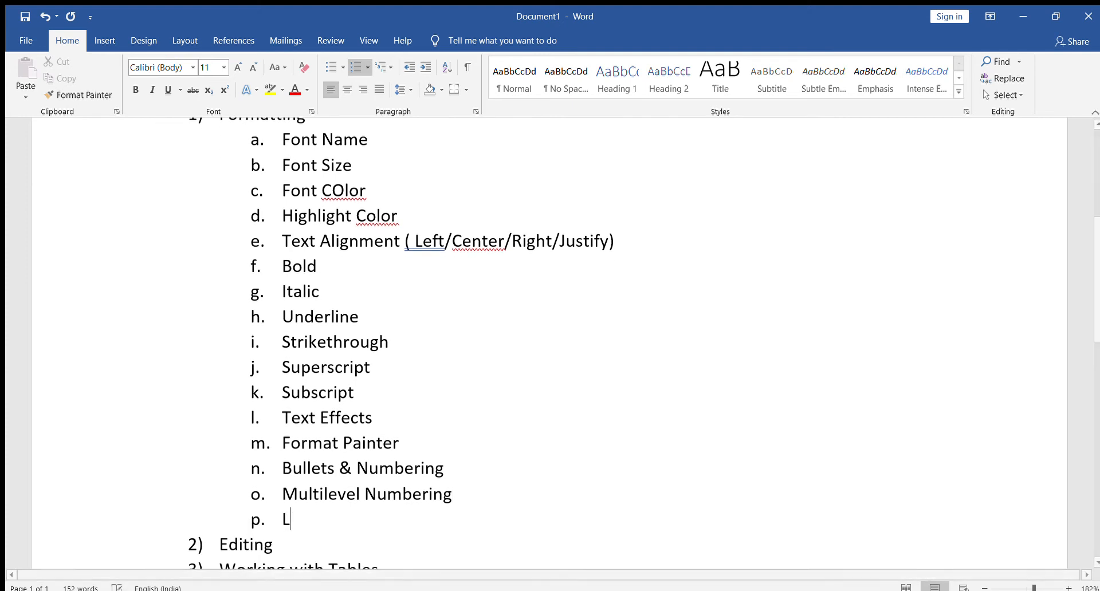
{"action": "type", "text": "ine SPacing"}
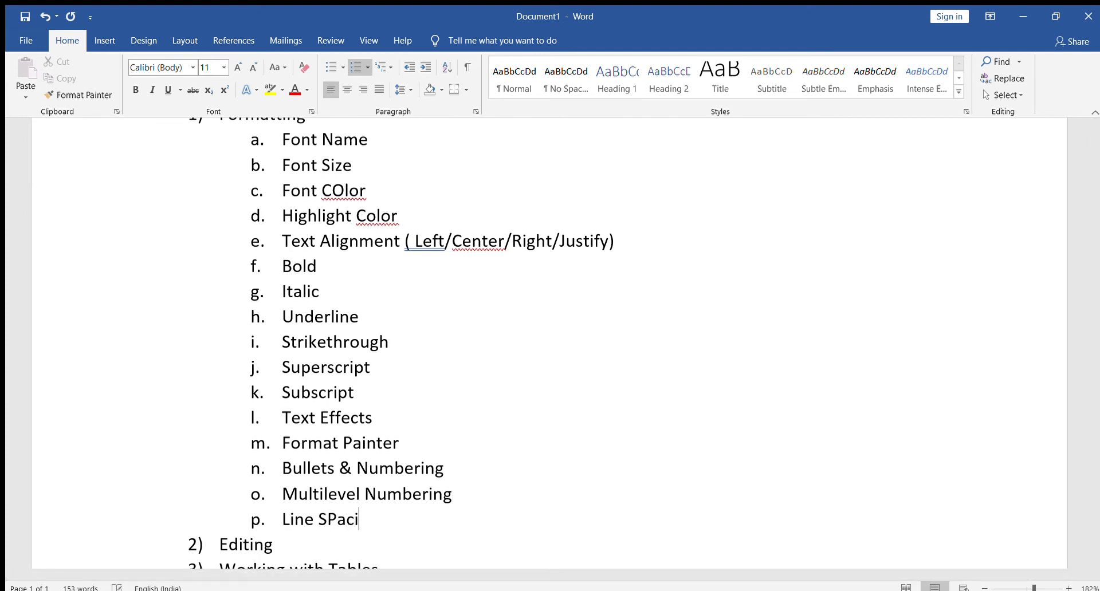
{"action": "key", "text": "Return"}
{"action": "type", "text": "Parag"}
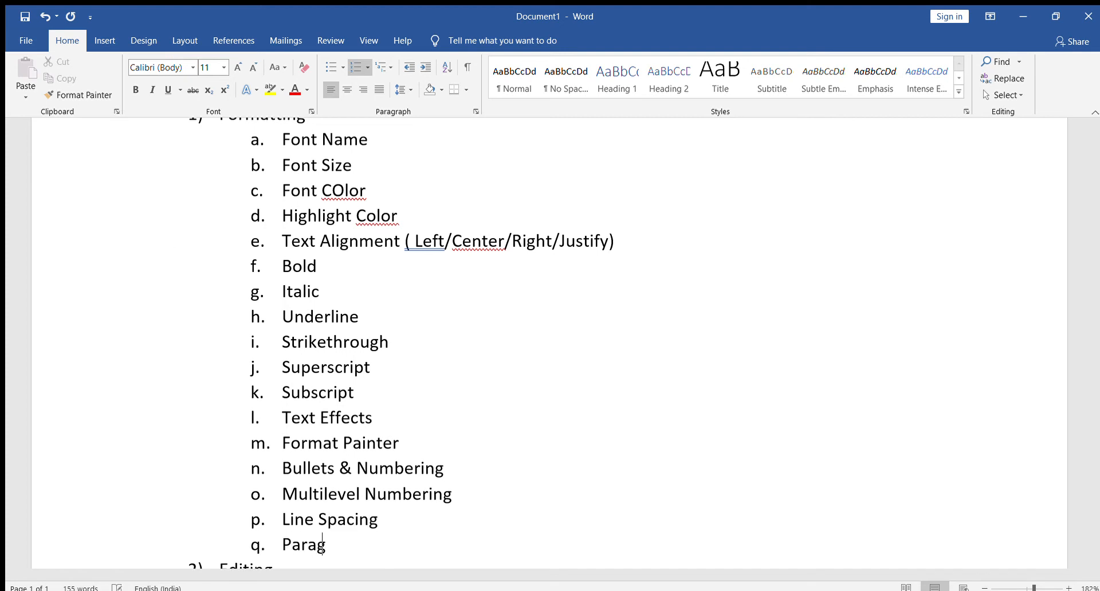
{"action": "type", "text": "rapch"}
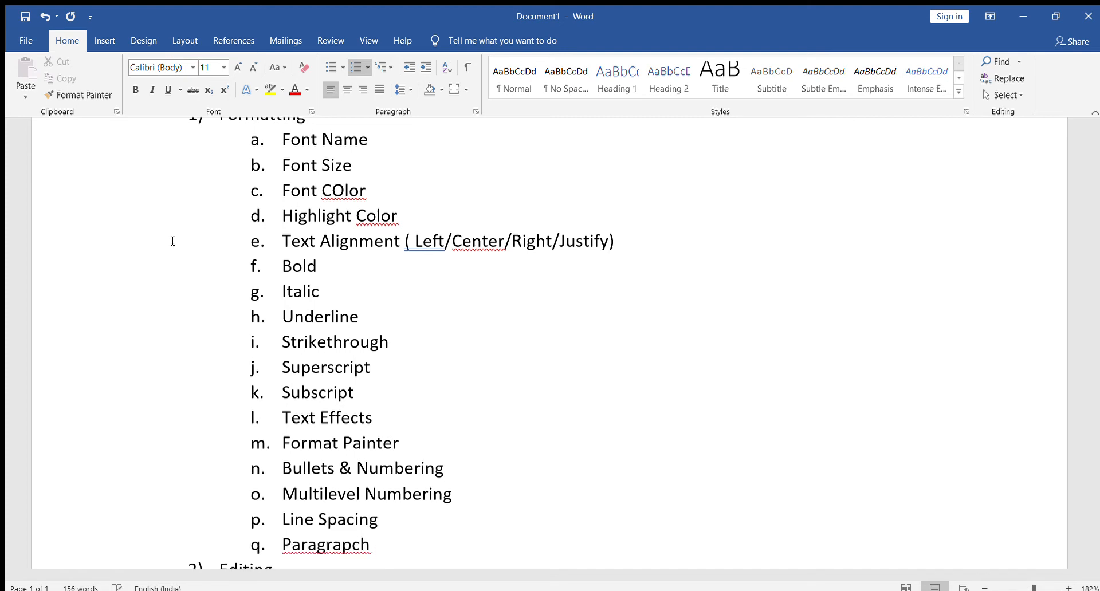
{"action": "key", "text": "BackSpace"}
{"action": "key", "text": "BackSpace"}
{"action": "key", "text": "BackSpace"}
{"action": "type", "text": "h Spacing"}
Add "Border & Shading" as sub-item r under "Formatting", correcting the spelling of "Shading".
{"action": "key", "text": "Return"}
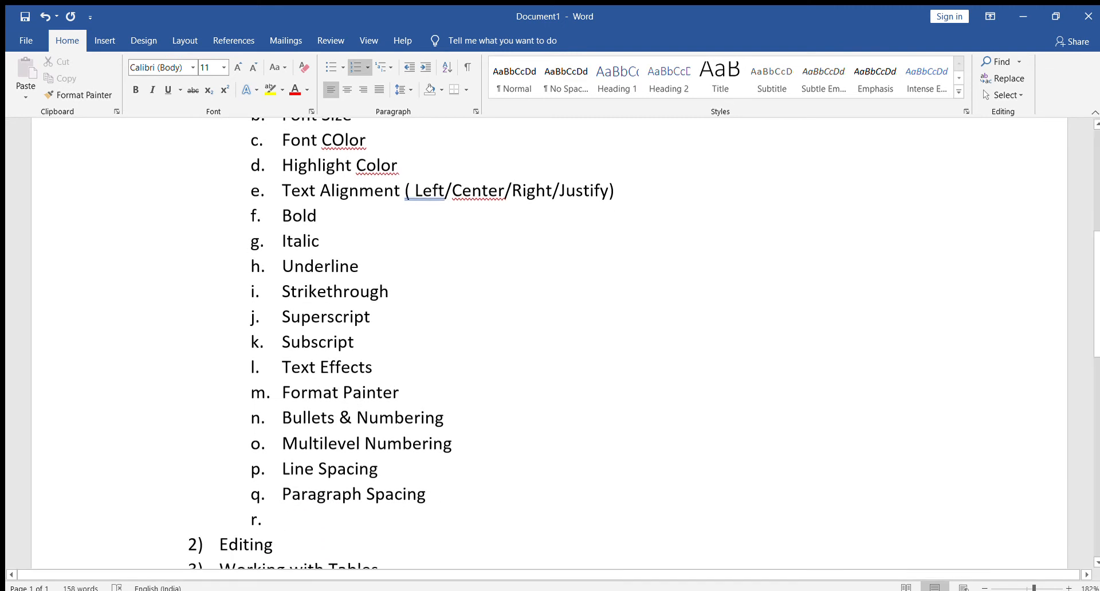
{"action": "type", "text": "Bor"}
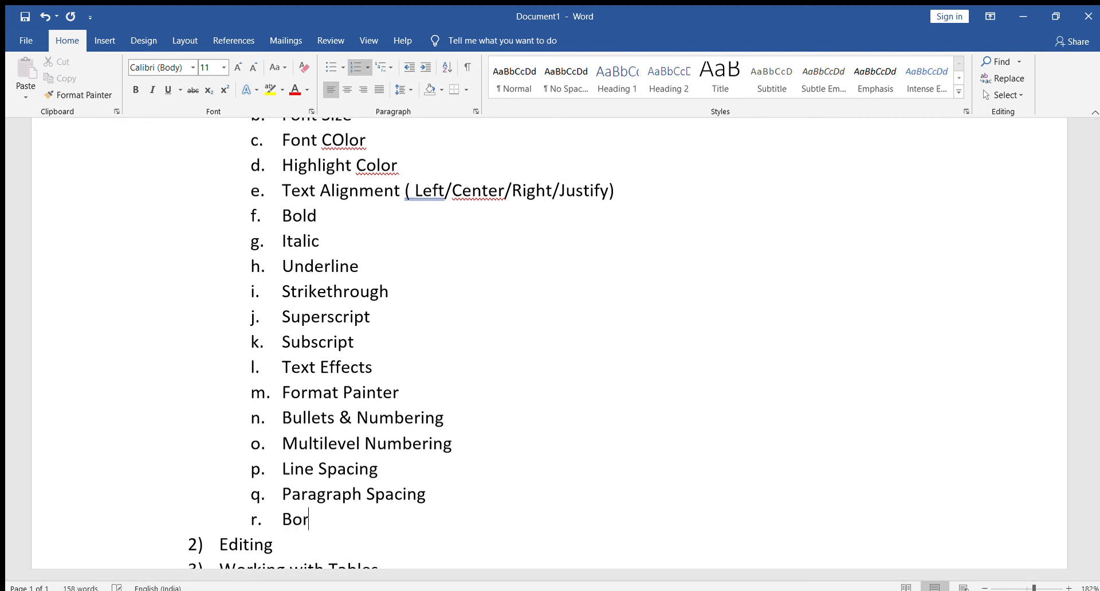
{"action": "type", "text": "der & Shaing"}
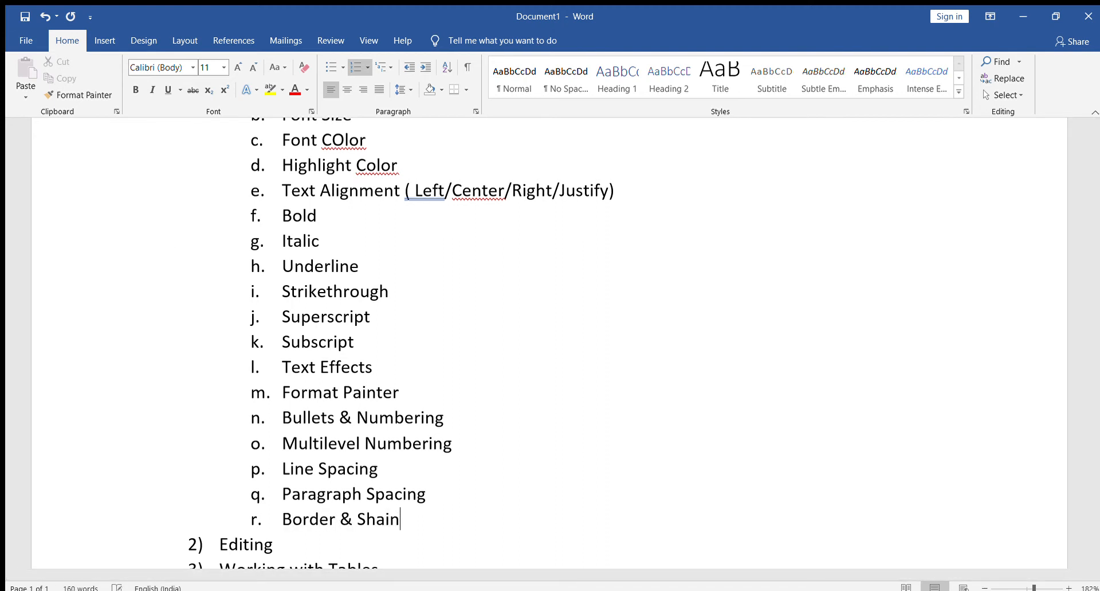
{"action": "key", "text": "BackSpace"}
{"action": "key", "text": "BackSpace"}
{"action": "key", "text": "BackSpace"}
{"action": "type", "text": "ding"}
Add "Working with tabs" as sub-item s under "Formatting", and open and leave the save options without saving.
{"action": "key", "text": "Return"}
{"action": "type", "text": "Wporking"}
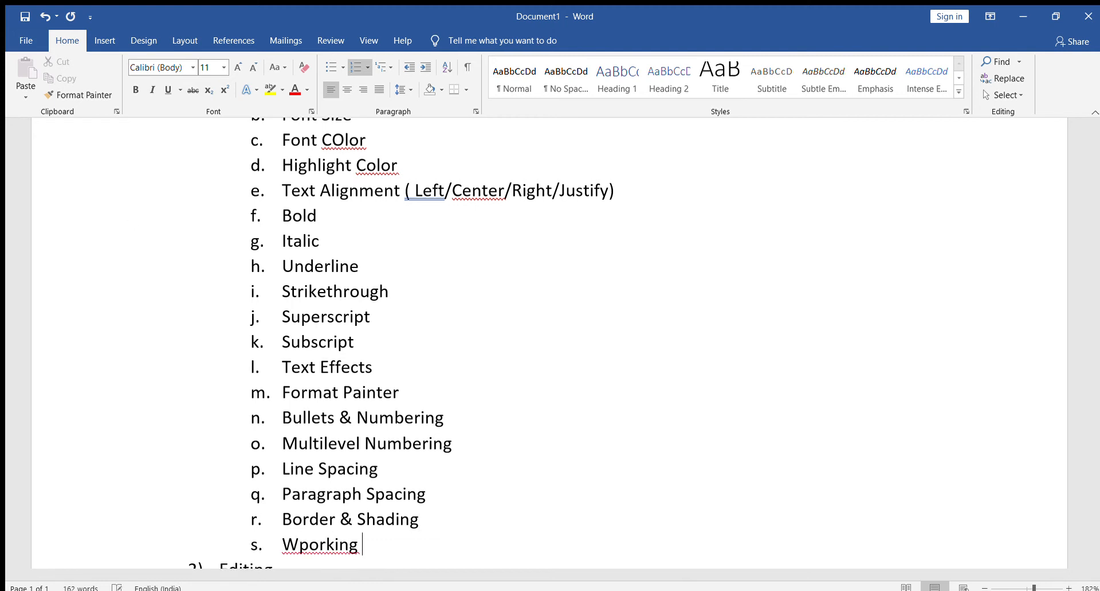
{"action": "key", "text": "BackSpace"}
{"action": "key", "text": "BackSpace"}
{"action": "key", "text": "BackSpace"}
{"action": "key", "text": "BackSpace"}
{"action": "key", "text": "BackSpace"}
{"action": "key", "text": "BackSpace"}
{"action": "key", "text": "BackSpace"}
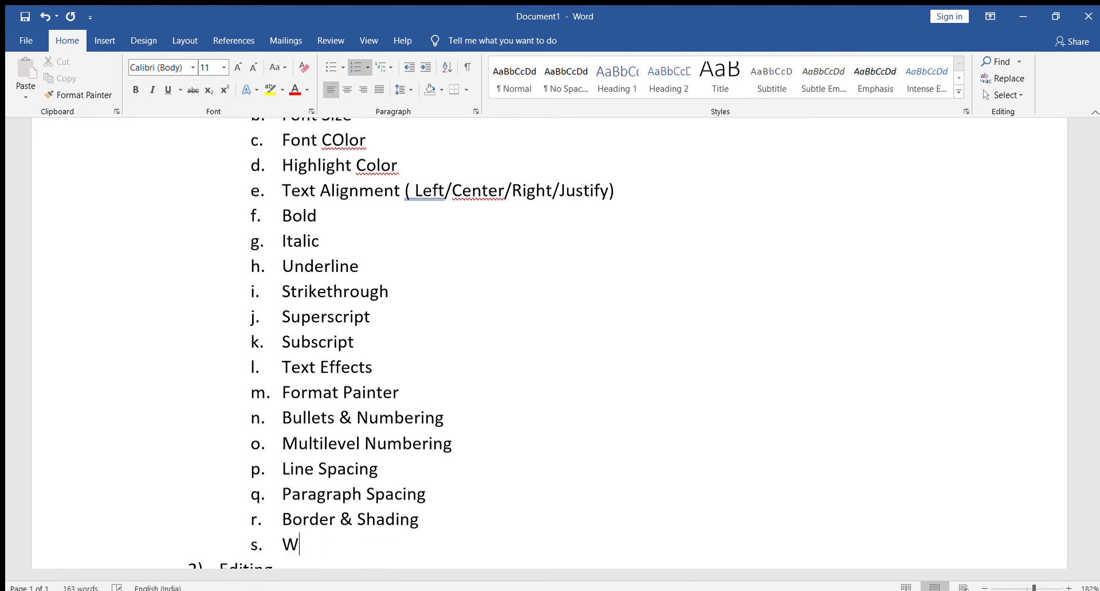
{"action": "type", "text": "orking with tabs"}
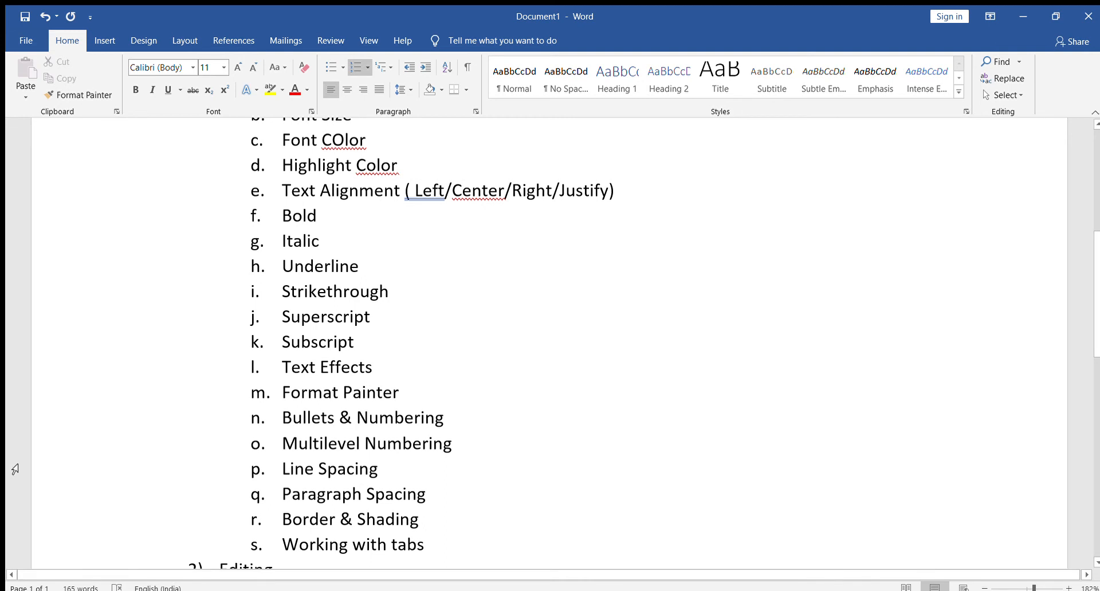
{"action": "key", "text": "ctrl+s"}
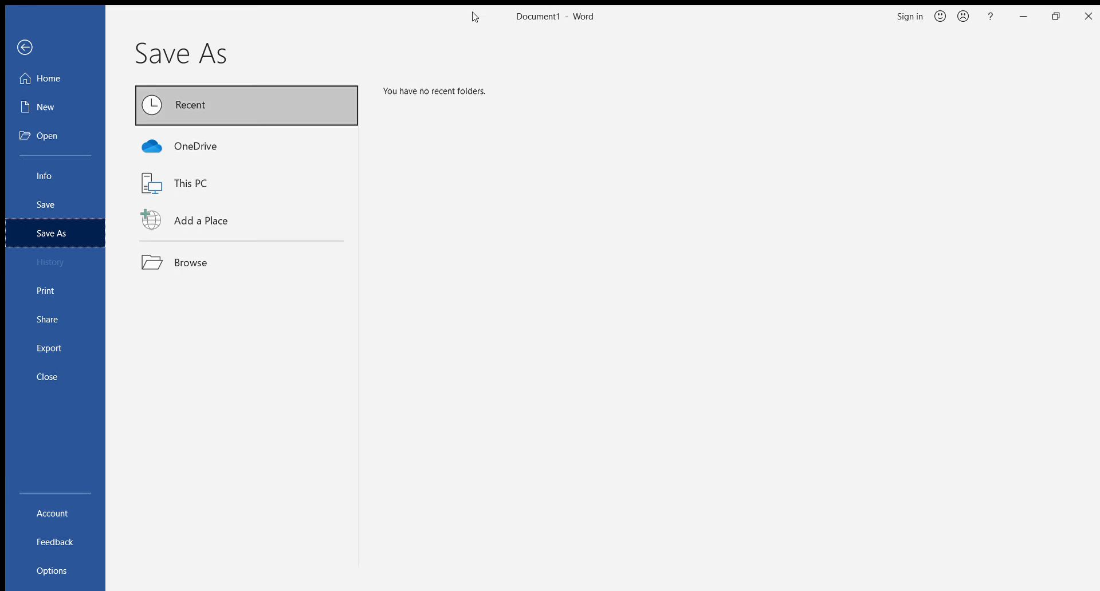
{"action": "left_click", "coordinate": [21, 47]}
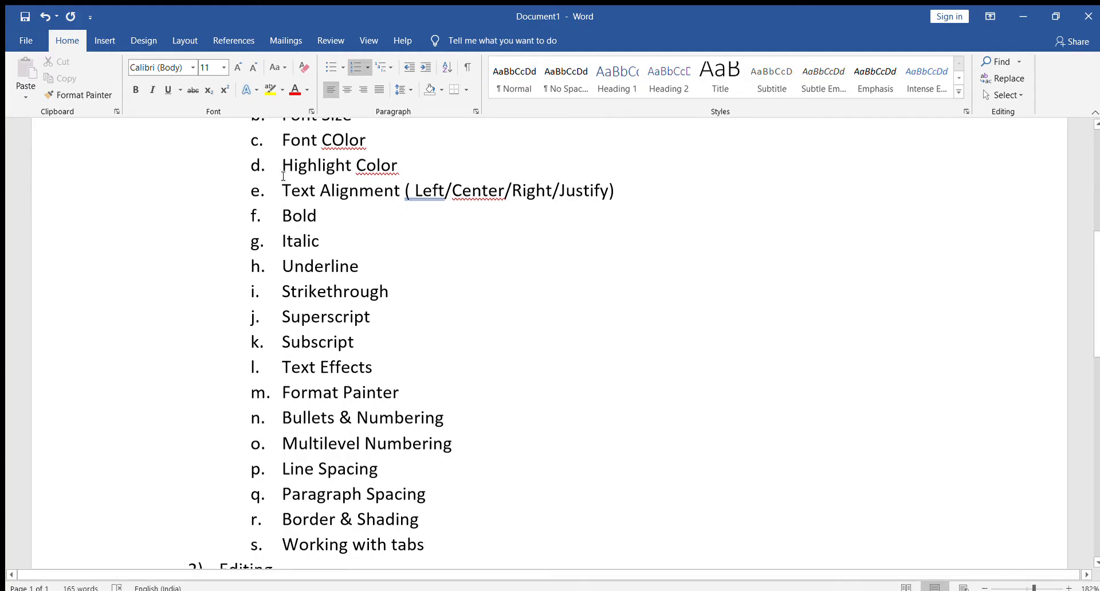
Correct "COlor" to "Color" in sub-item c under "Formatting".
{"action": "scroll", "coordinate": [321, 206], "scroll_direction": "up", "scroll_amount": 3}
{"action": "key", "text": "BackSpace"}
{"action": "type", "text": "o"}
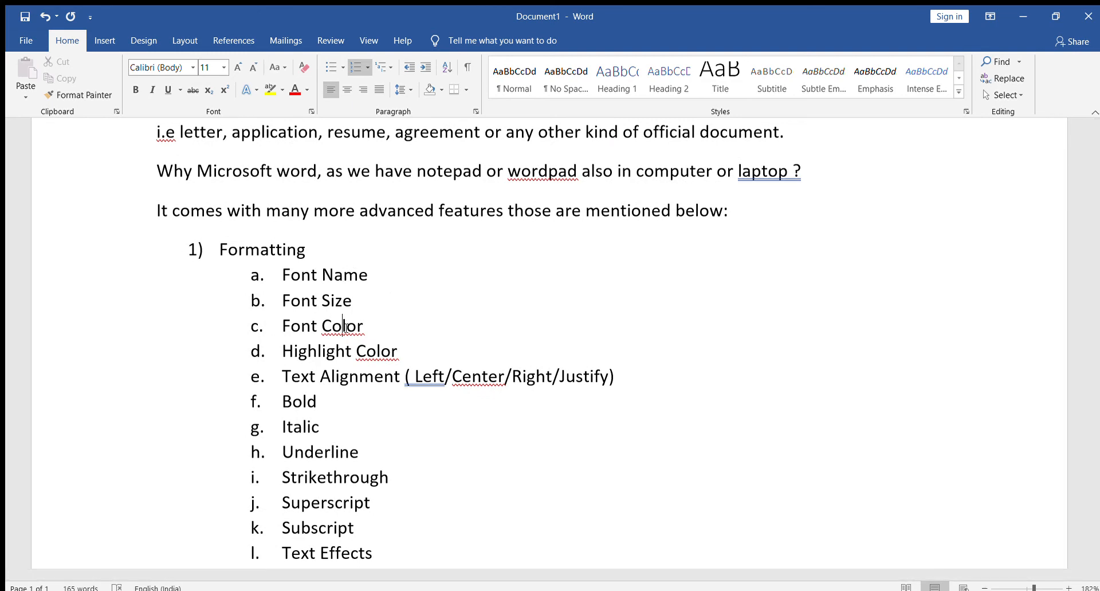
{"action": "key", "text": "ctrl+s"}
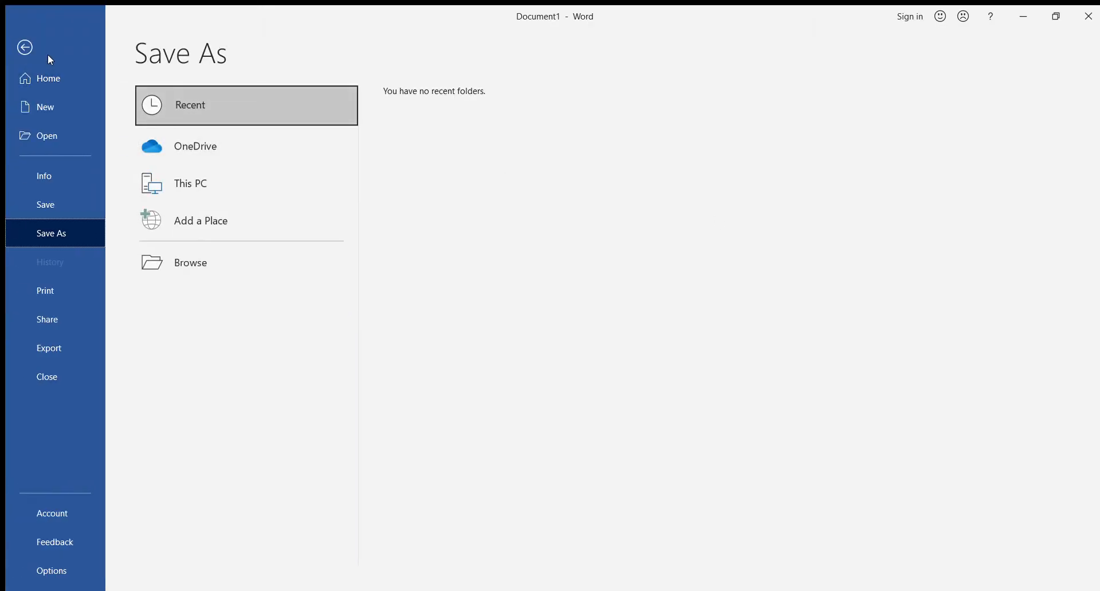
{"action": "left_click", "coordinate": [25, 48]}
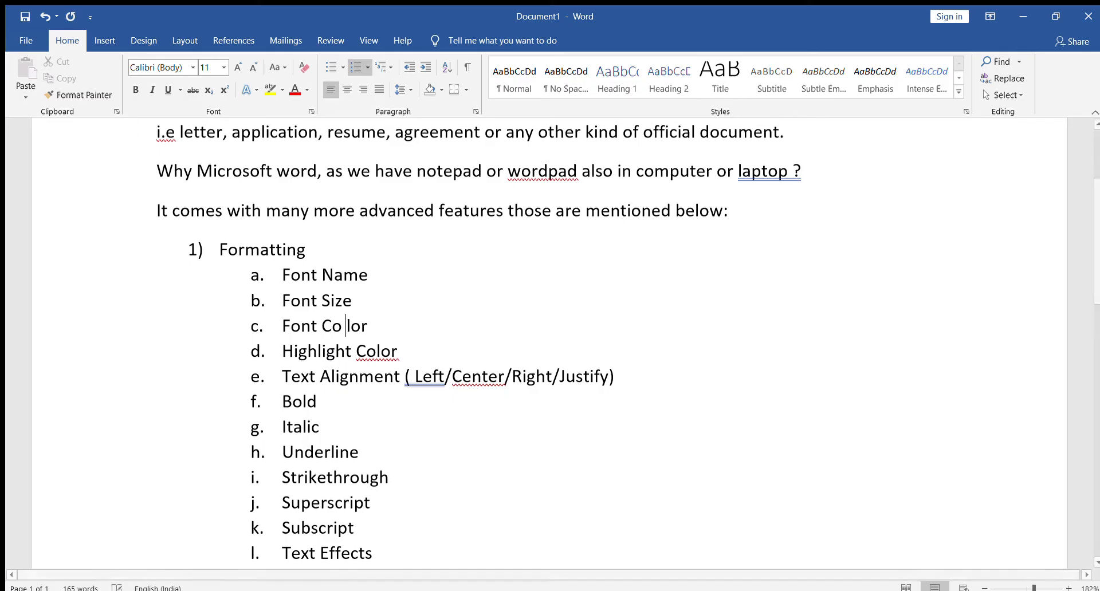
{"action": "key", "text": "BackSpace"}
Add "(Writing style)" after "Font Name" in sub-item a.
{"action": "type", "text": "(Writing s"}
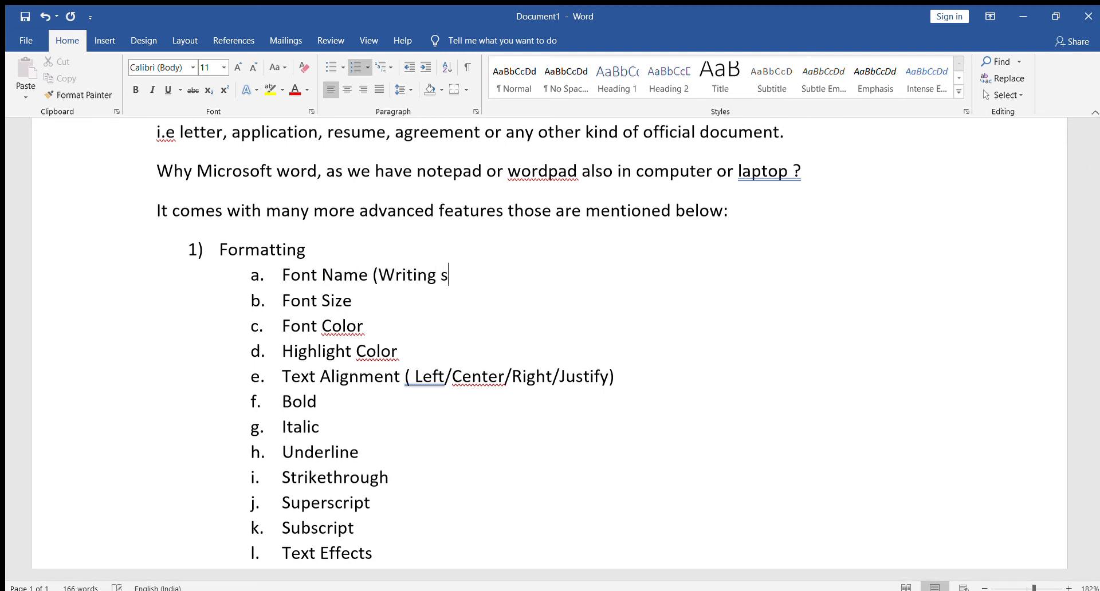
{"action": "type", "text": "tyle)"}
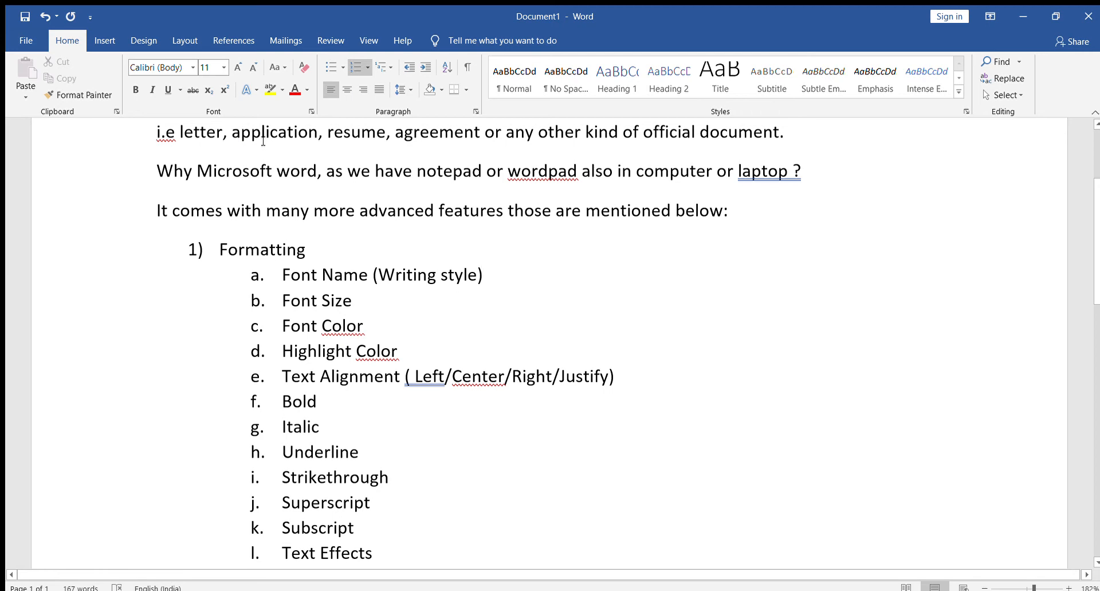
Select the text of sub-item a, "Font Name (Writing style)", and clear the selection.
{"action": "left_click_drag", "start_coordinate": [282, 277], "coordinate": [477, 277]}
{"action": "left_click", "coordinate": [463, 308]}
{"action": "left_click_drag", "start_coordinate": [282, 272], "coordinate": [488, 278]}
{"action": "left_click", "coordinate": [489, 309]}
{"action": "left_click", "coordinate": [162, 278]}
{"action": "scroll", "coordinate": [191, 188], "scroll_direction": "up", "scroll_amount": 3}
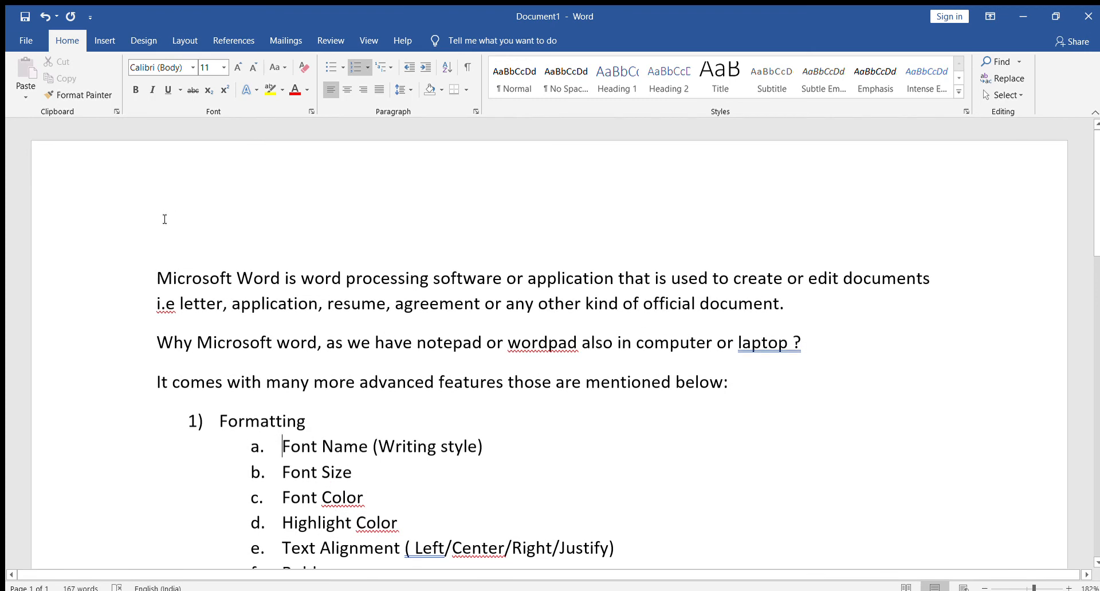
Select the first line, extend it to the first paragraph and the whole document, and clear the selection.
{"action": "left_click", "coordinate": [139, 277]}
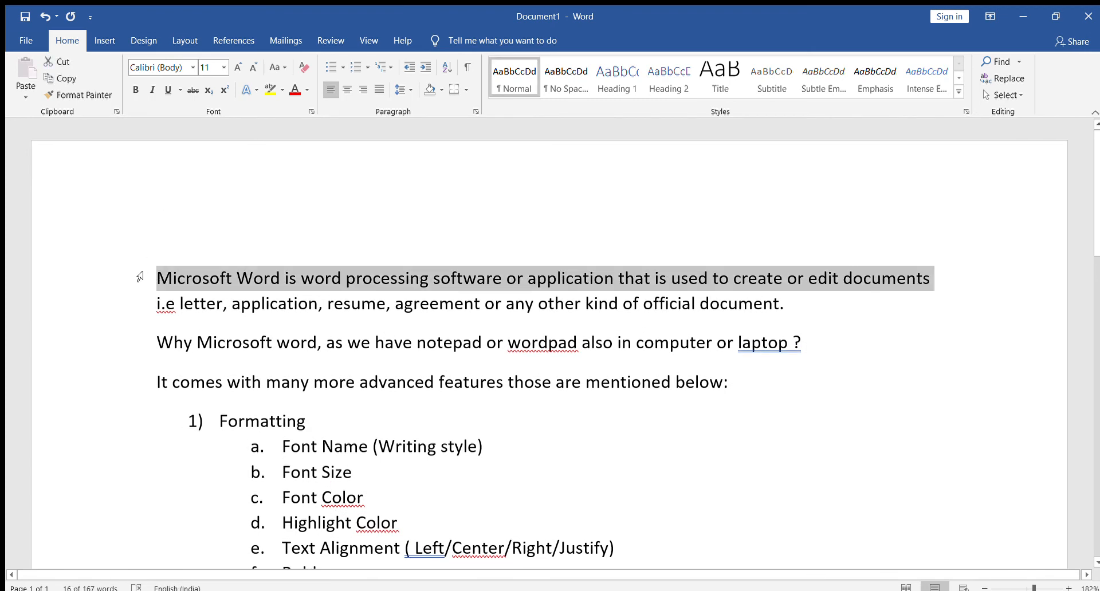
{"action": "double_click", "coordinate": [140, 276]}
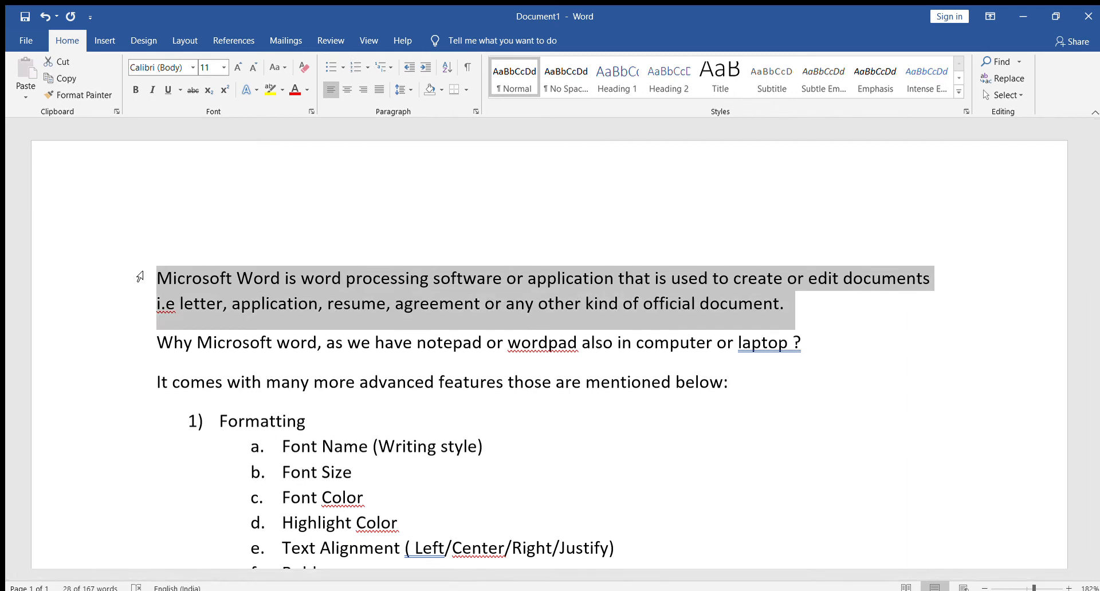
{"action": "triple_click", "coordinate": [140, 277]}
{"action": "scroll", "coordinate": [233, 468], "scroll_direction": "down", "scroll_amount": 4}
{"action": "scroll", "coordinate": [234, 468], "scroll_direction": "down", "scroll_amount": 13}
{"action": "scroll", "coordinate": [234, 467], "scroll_direction": "up", "scroll_amount": 9}
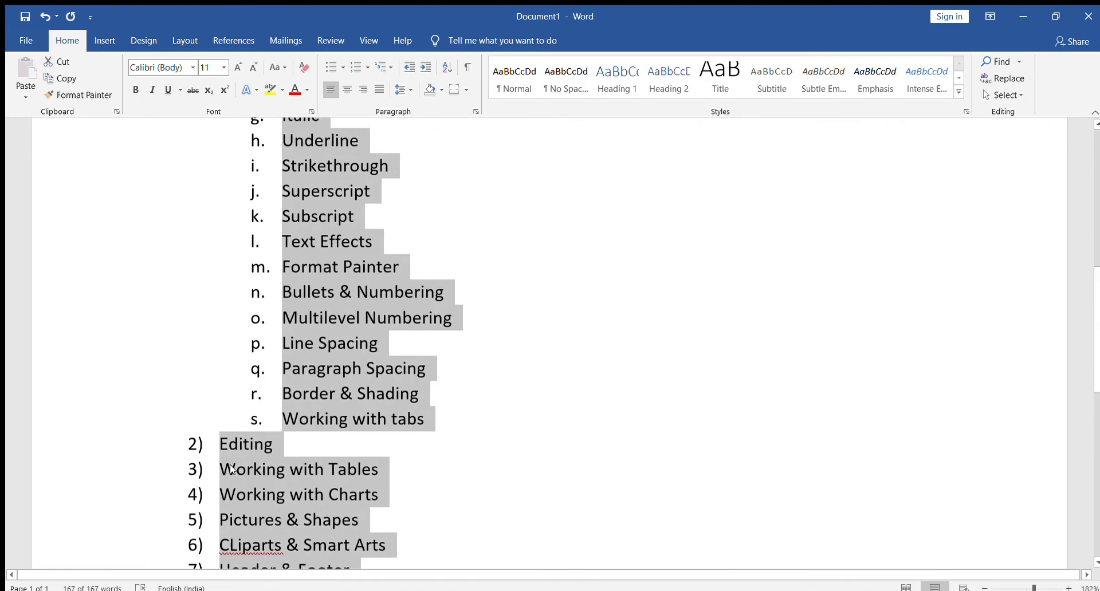
{"action": "scroll", "coordinate": [232, 469], "scroll_direction": "up", "scroll_amount": 8}
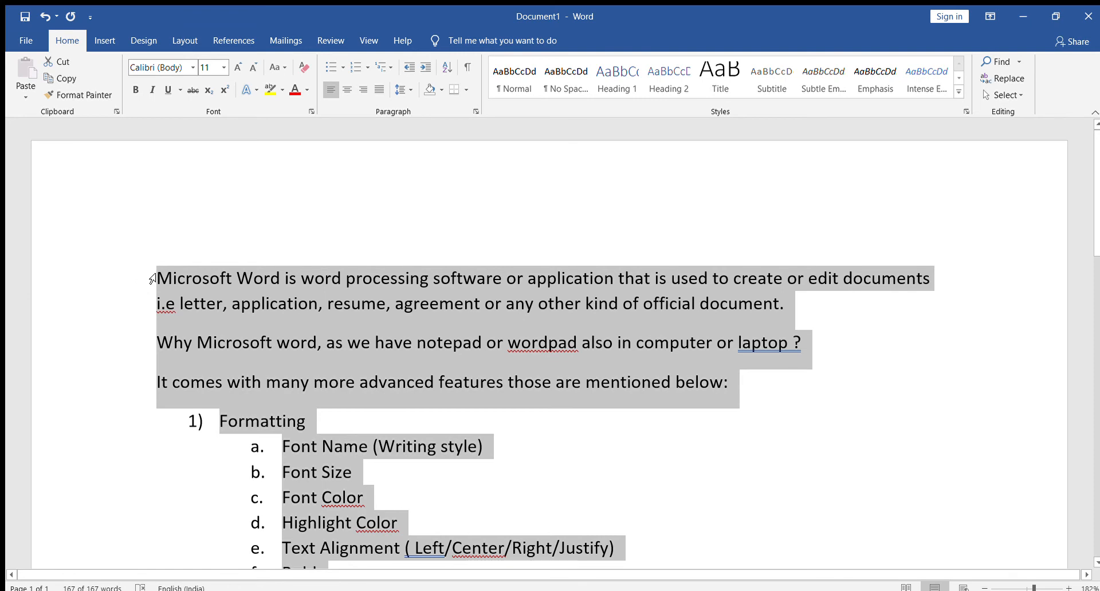
{"action": "scroll", "coordinate": [216, 349], "scroll_direction": "down", "scroll_amount": 1}
{"action": "left_click", "coordinate": [409, 401]}
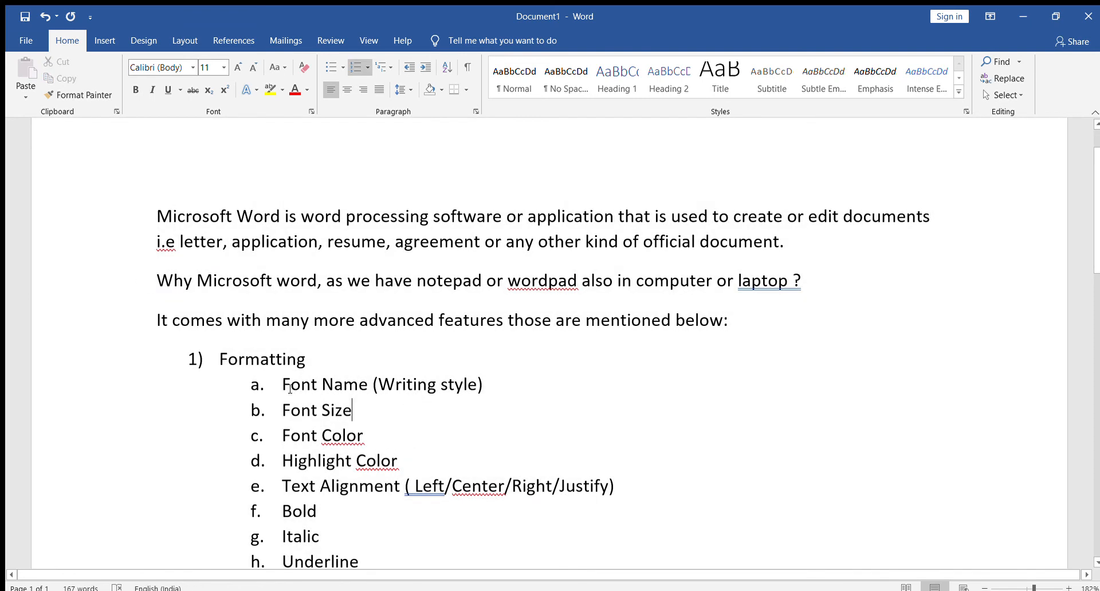
Set the font of sub-item a, "Font Name (Writing style)", to Arial Black.
{"action": "left_click_drag", "start_coordinate": [284, 384], "coordinate": [492, 385]}
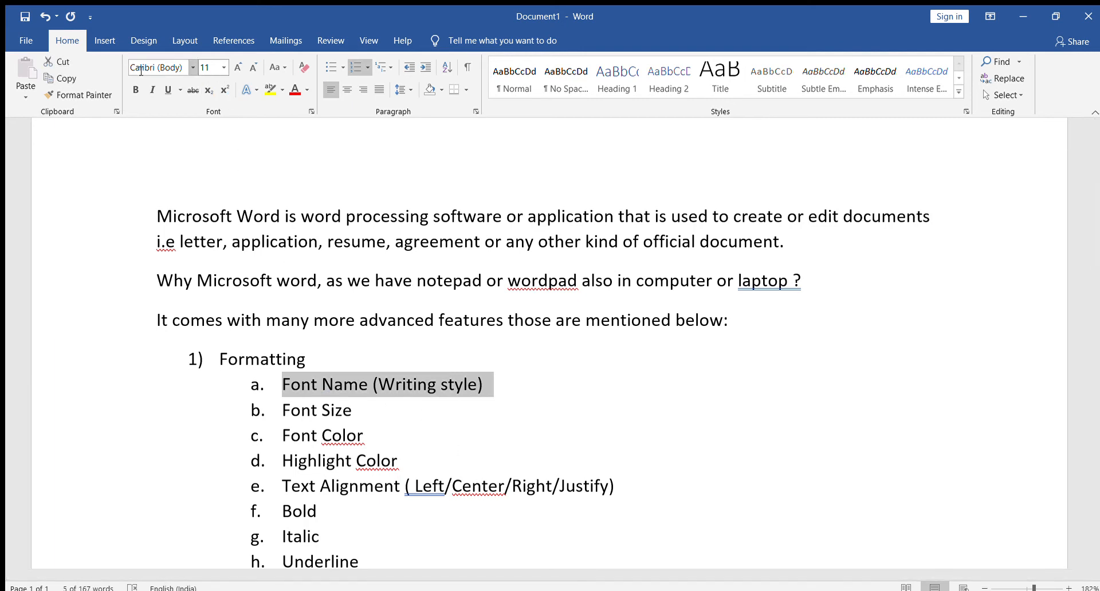
{"action": "left_click", "coordinate": [191, 64]}
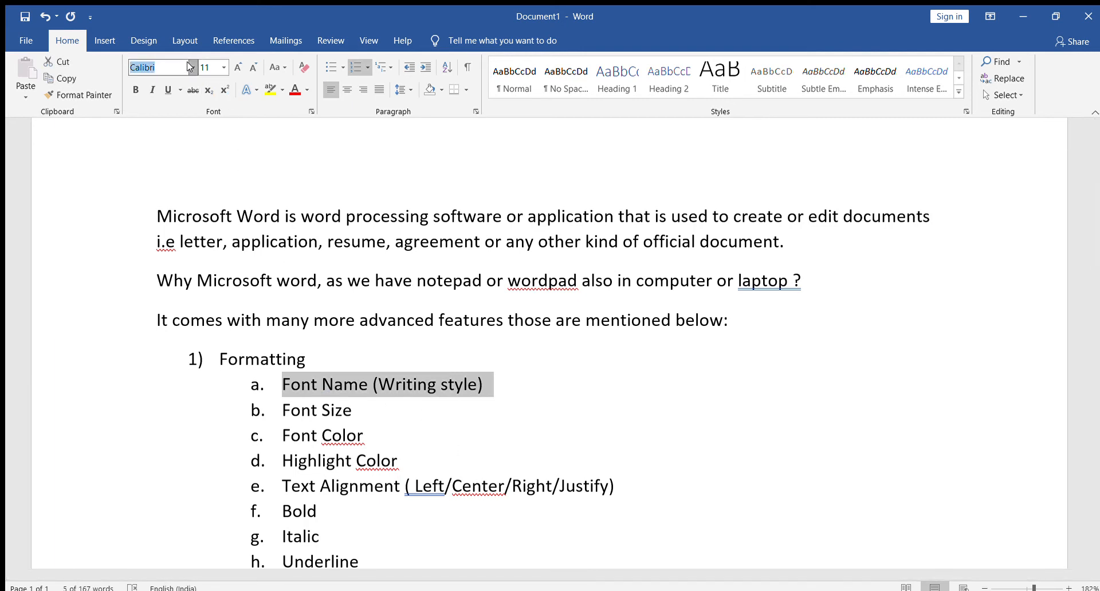
{"action": "left_click", "coordinate": [191, 158]}
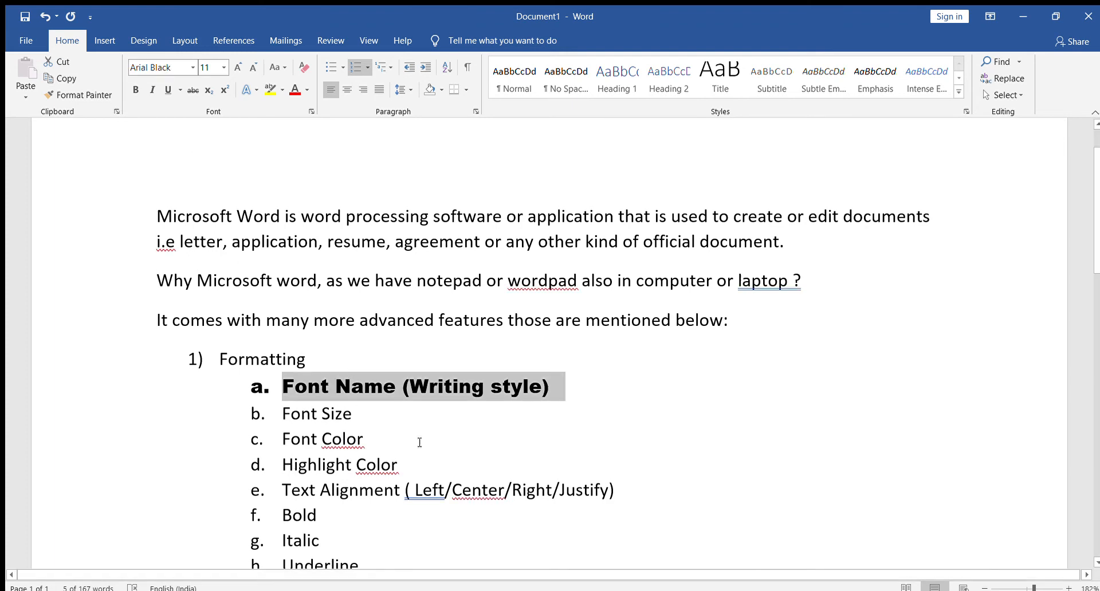
{"action": "left_click", "coordinate": [435, 452]}
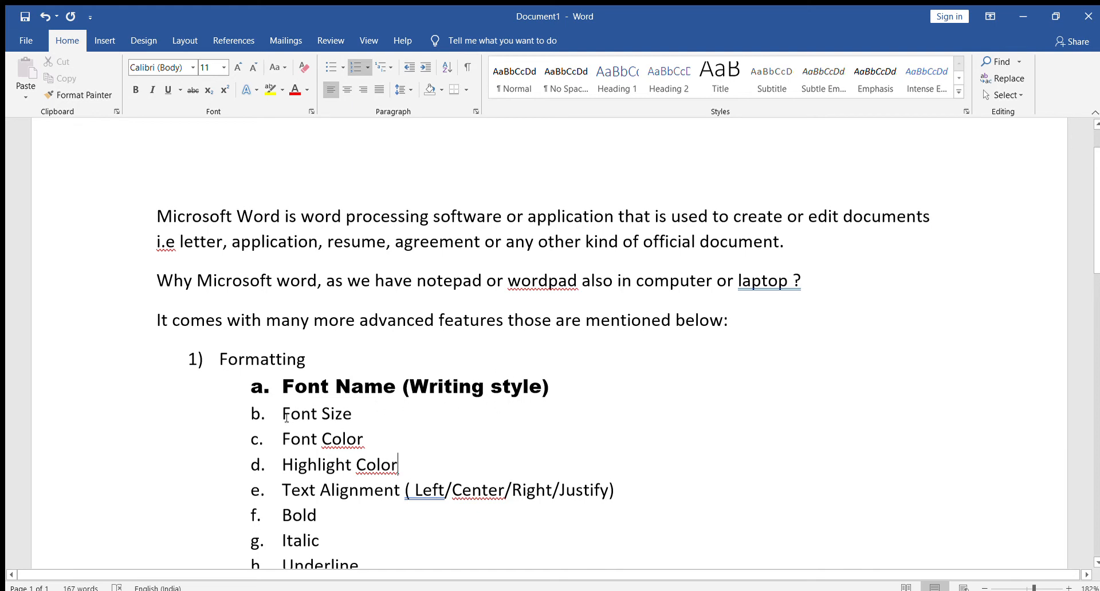
Set the "Font Size" sub-item to size 18, enlarge it to 22 and shrink it to 16.
{"action": "left_click_drag", "start_coordinate": [311, 413], "coordinate": [363, 414]}
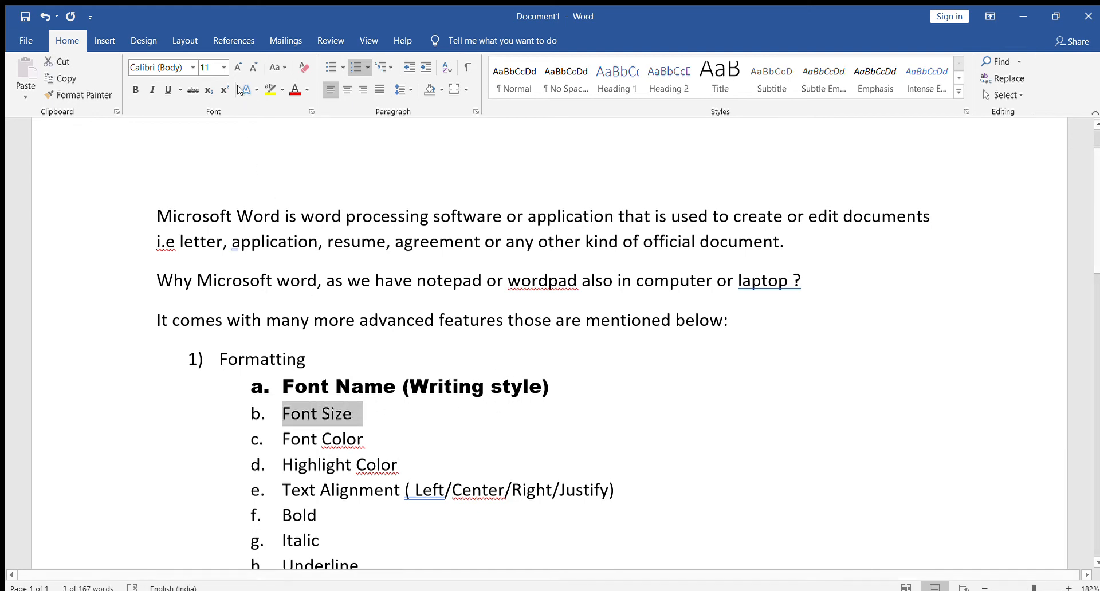
{"action": "left_click", "coordinate": [223, 67]}
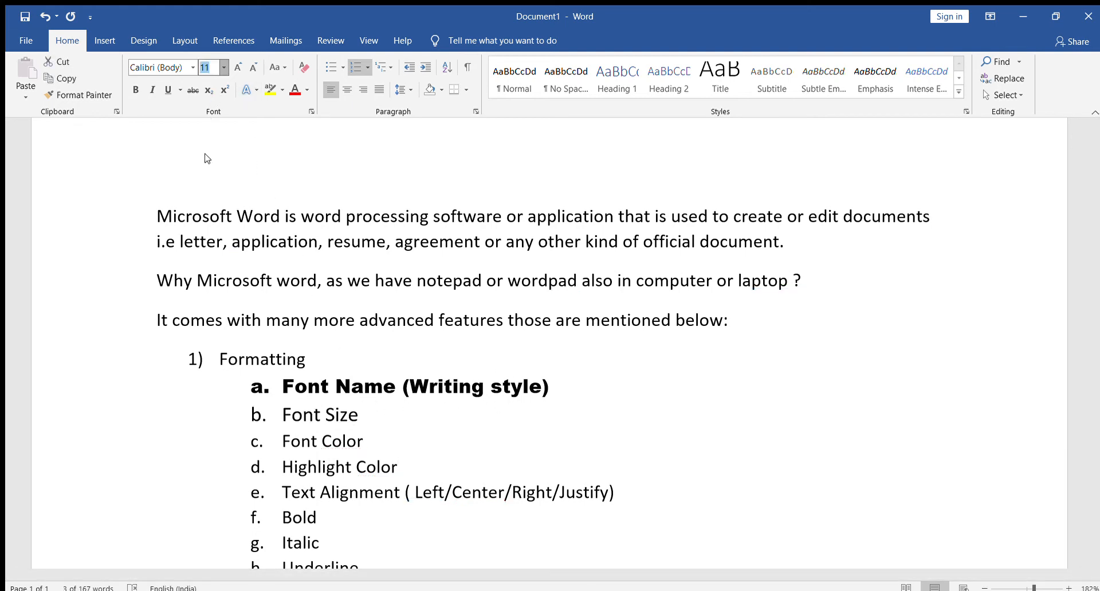
{"action": "left_click", "coordinate": [209, 184]}
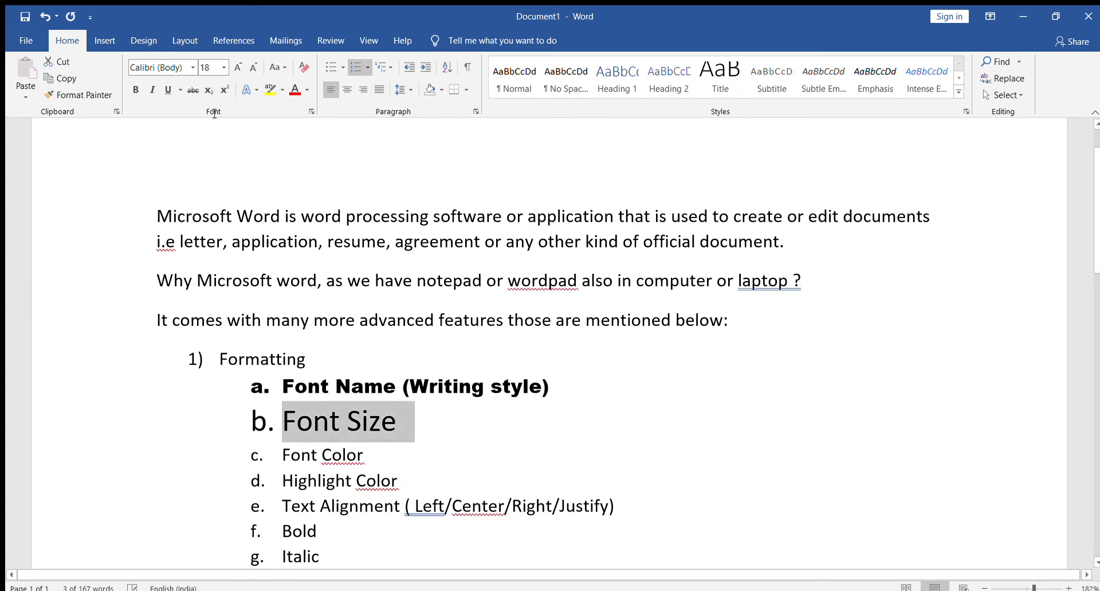
{"action": "left_click", "coordinate": [237, 67]}
{"action": "left_click", "coordinate": [237, 67]}
{"action": "left_click", "coordinate": [238, 67]}
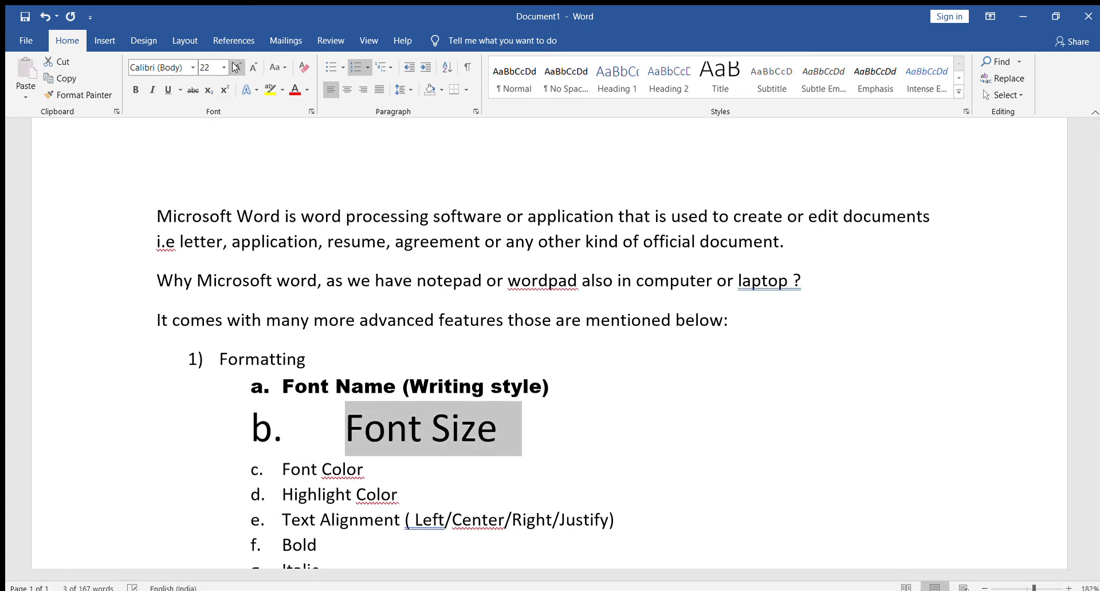
{"action": "left_click", "coordinate": [253, 68]}
{"action": "left_click", "coordinate": [252, 68]}
{"action": "left_click", "coordinate": [252, 68]}
{"action": "left_click", "coordinate": [252, 68]}
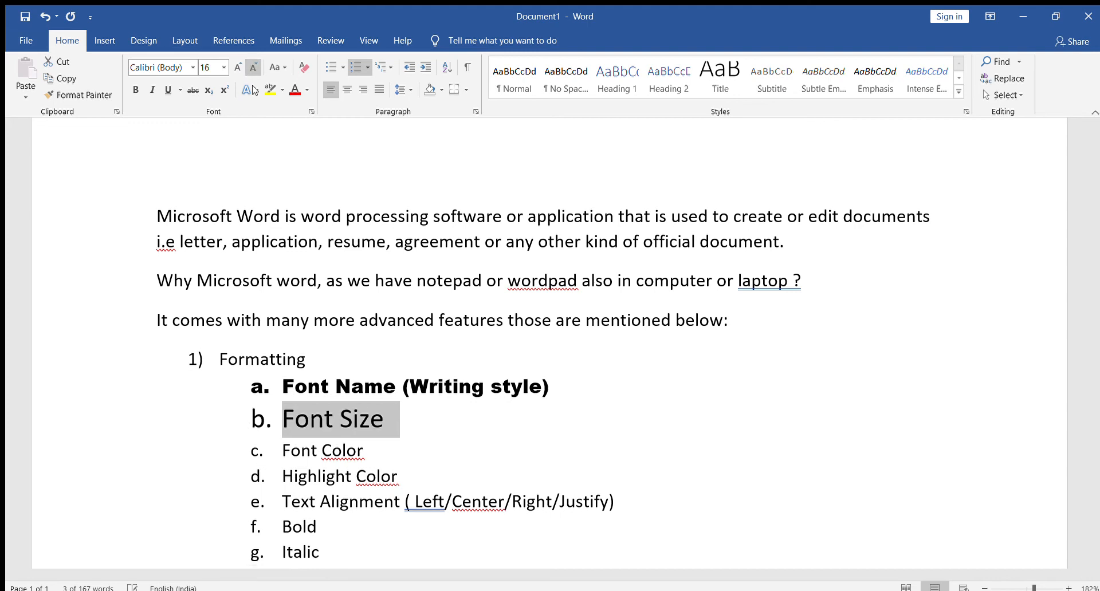
Add "(14 for heading and 12 for normal text)" after "Font Size" in sub-item b.
{"action": "left_click", "coordinate": [405, 418]}
{"action": "type", "text": "(14 for headi"}
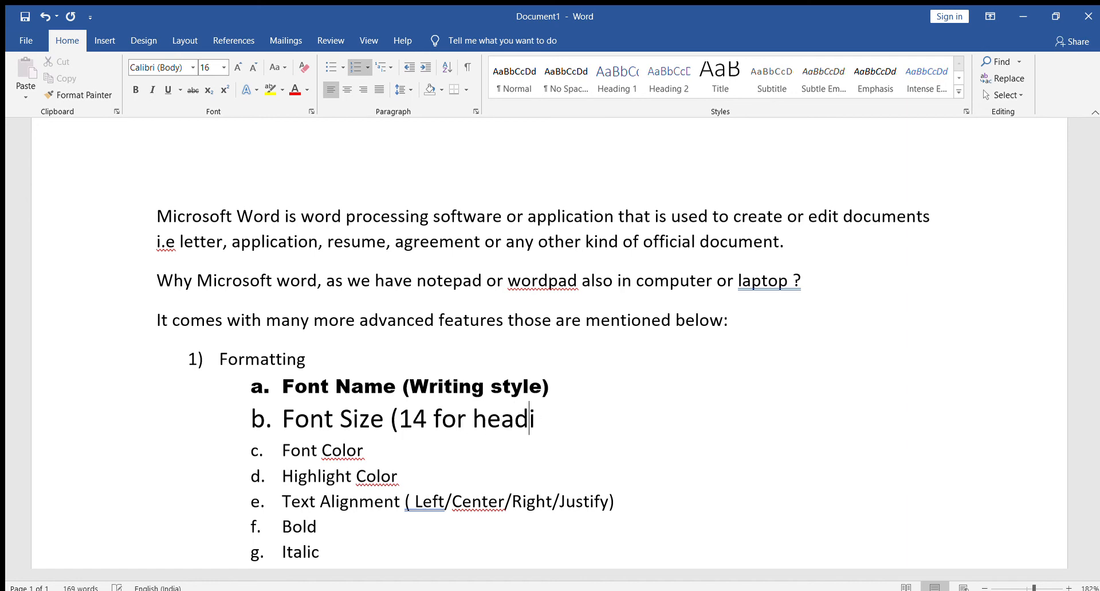
{"action": "type", "text": "ng and 12"}
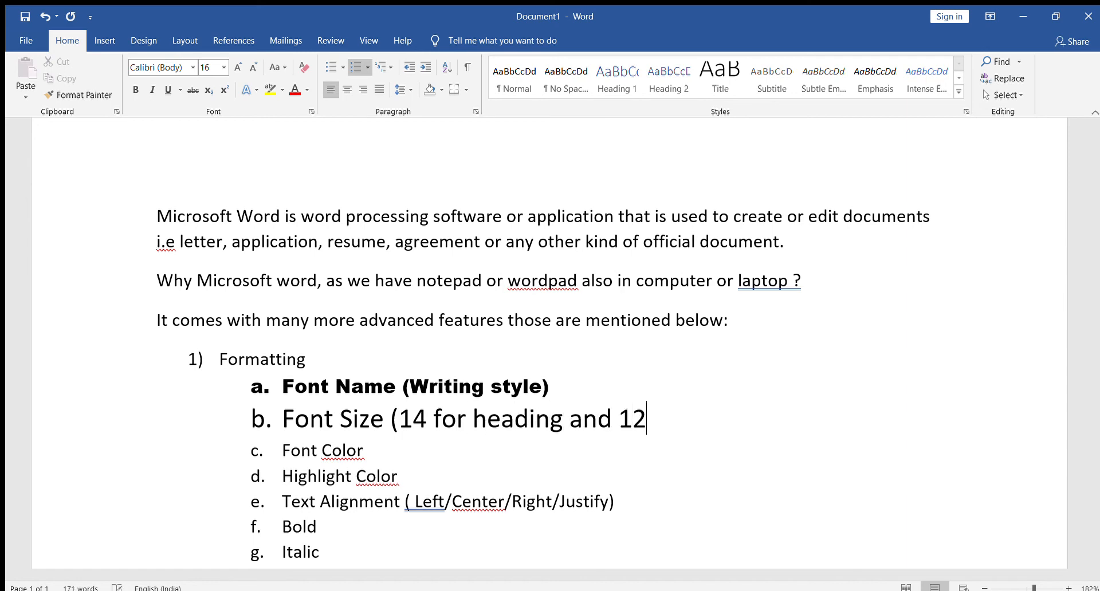
{"action": "type", "text": " for normal"}
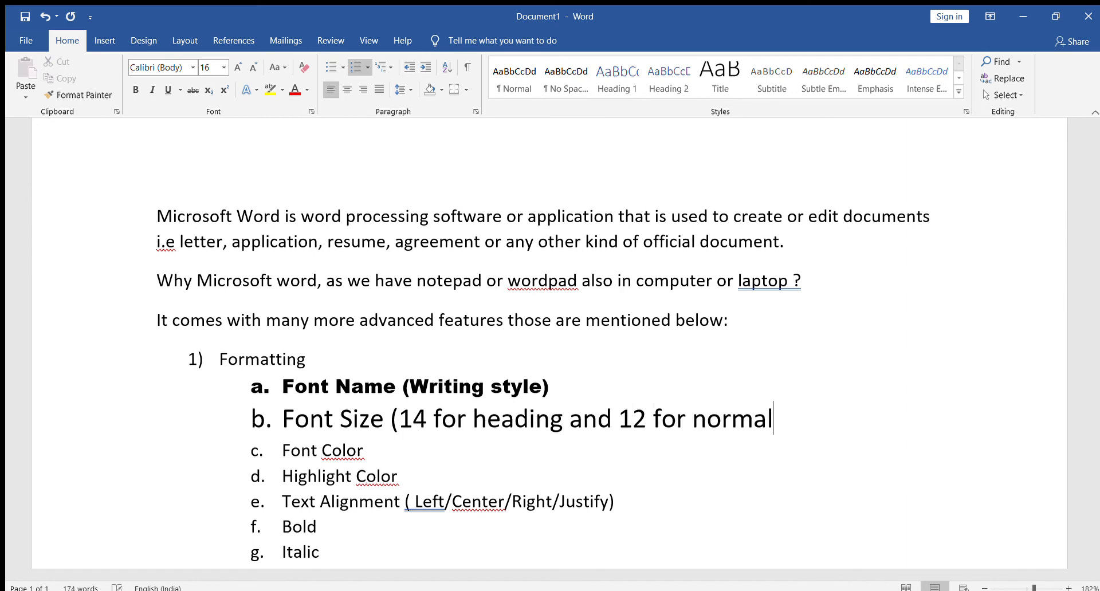
{"action": "type", "text": " tecxt"}
{"action": "key", "text": "BackSpace"}
{"action": "key", "text": "BackSpace"}
{"action": "key", "text": "BackSpace"}
{"action": "type", "text": "xt)"}
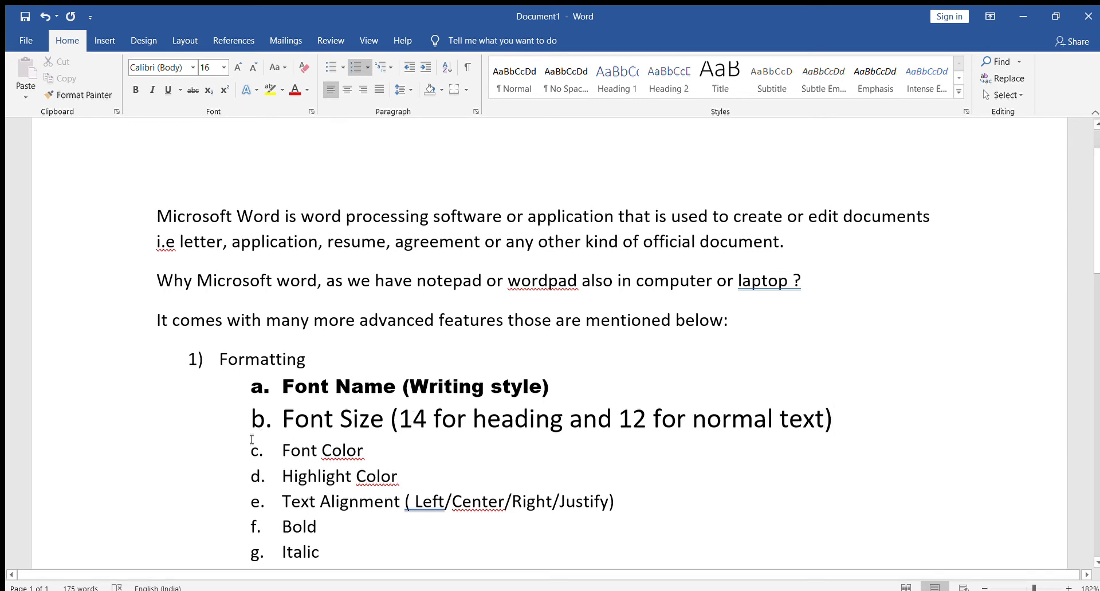
Set the font color of the "Font Color" sub-item to dark blue and highlight the "Highlight Color" sub-item in turquoise.
{"action": "scroll", "coordinate": [269, 439], "scroll_direction": "down", "scroll_amount": 3}
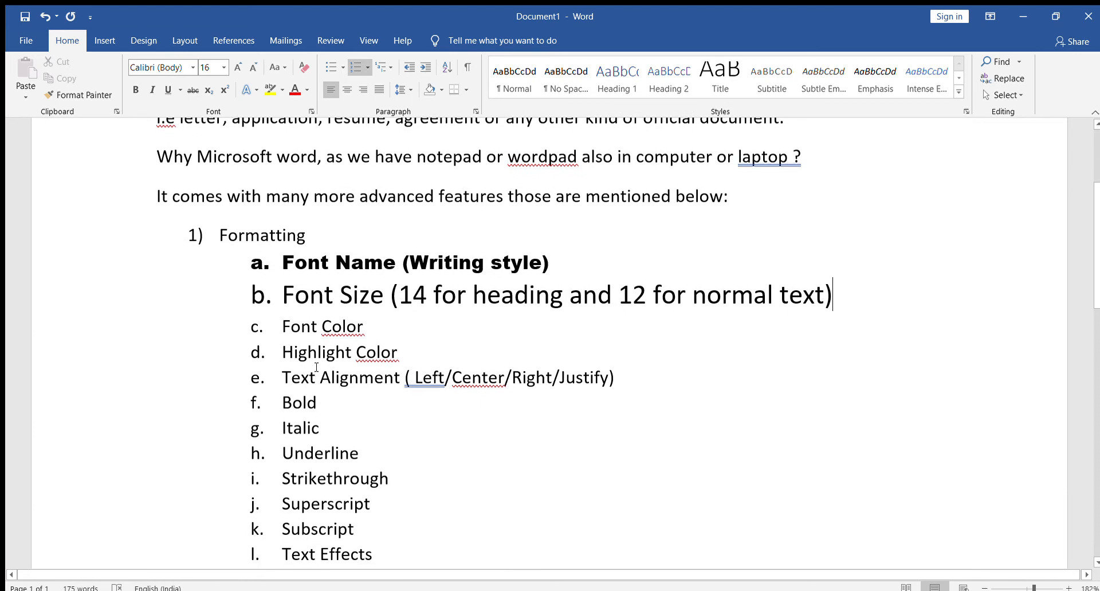
{"action": "left_click_drag", "start_coordinate": [365, 329], "coordinate": [284, 327]}
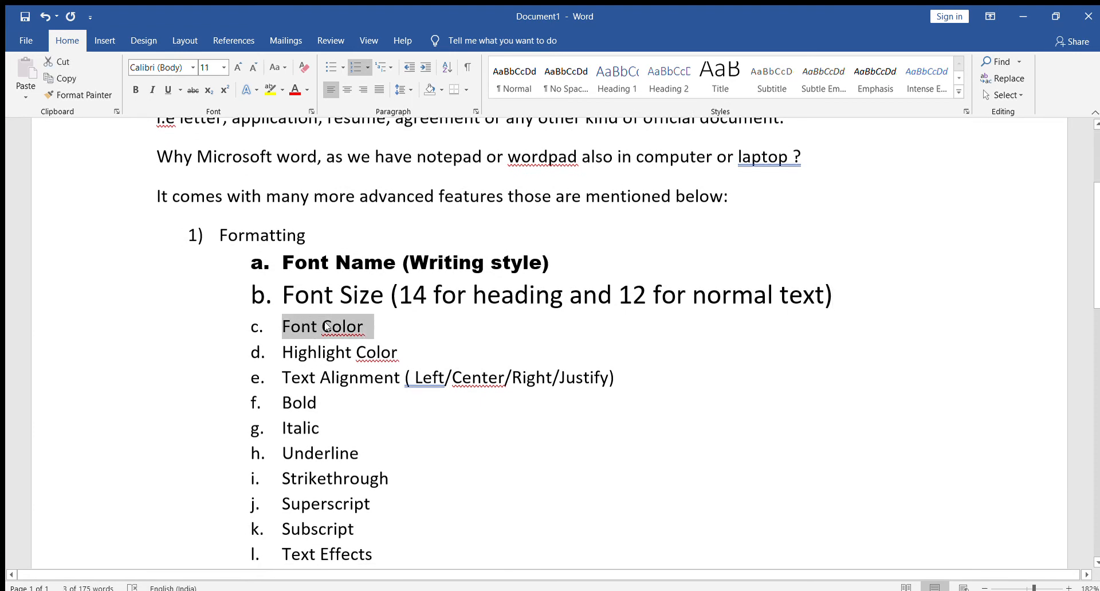
{"action": "left_click", "coordinate": [306, 90]}
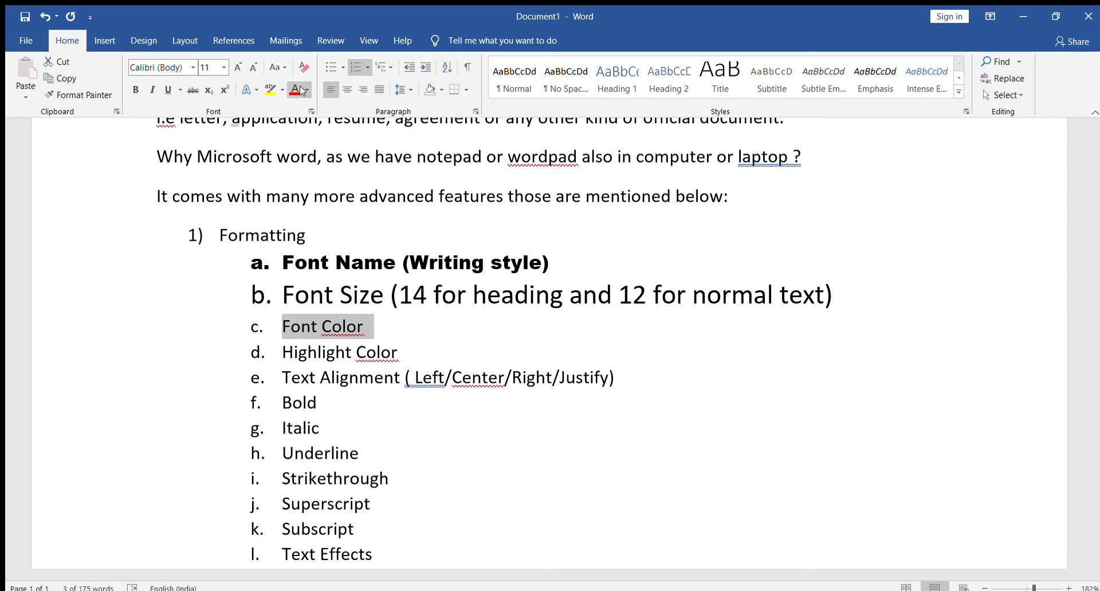
{"action": "left_click", "coordinate": [300, 126]}
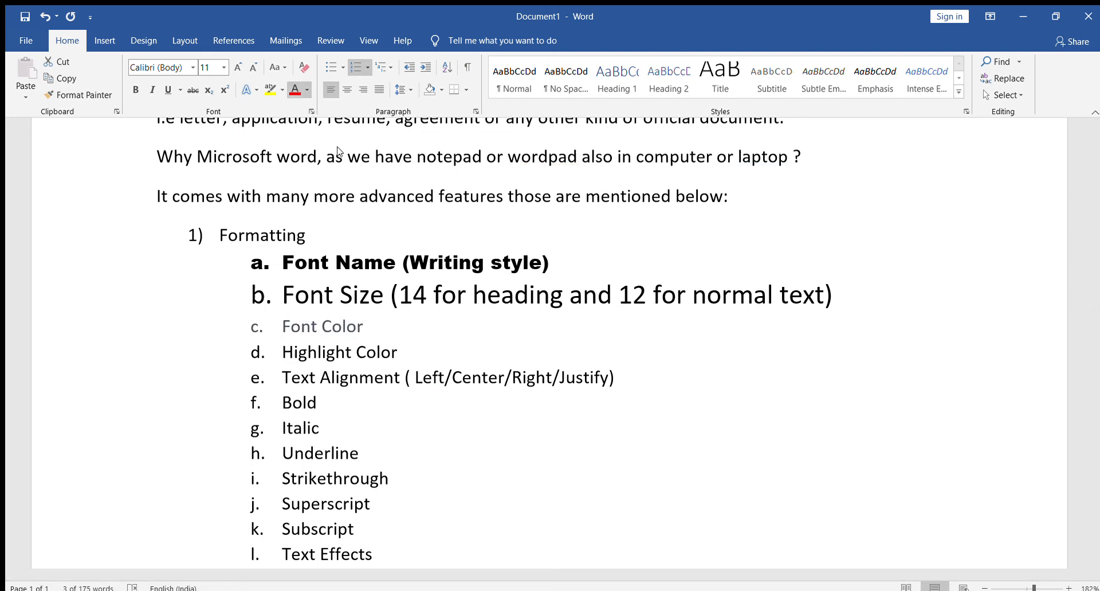
{"action": "left_click", "coordinate": [383, 217]}
{"action": "left_click", "coordinate": [434, 426]}
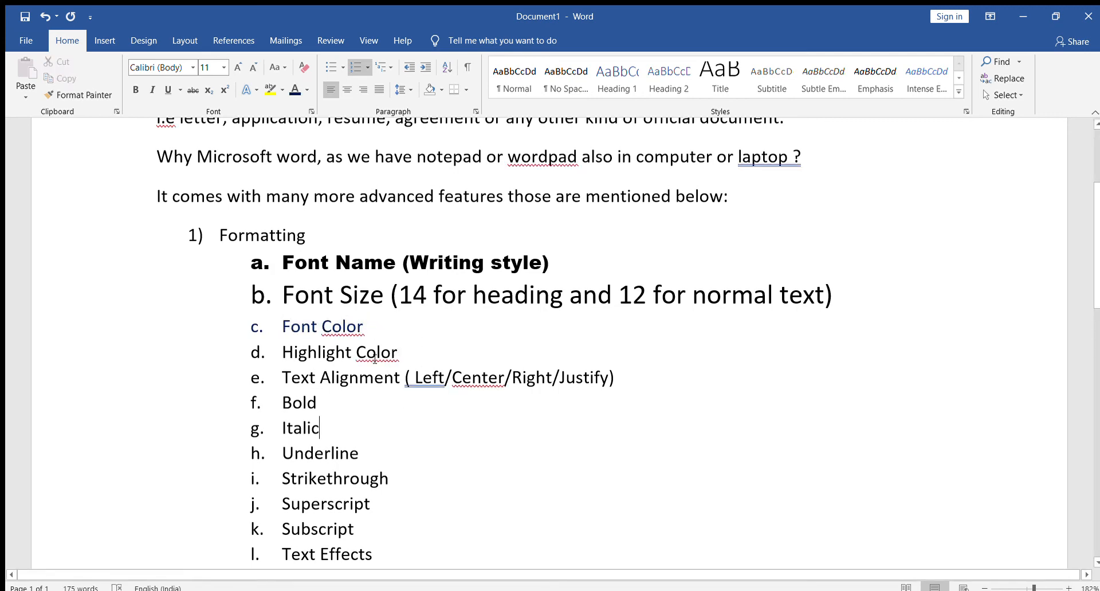
{"action": "left_click_drag", "start_coordinate": [404, 352], "coordinate": [312, 349]}
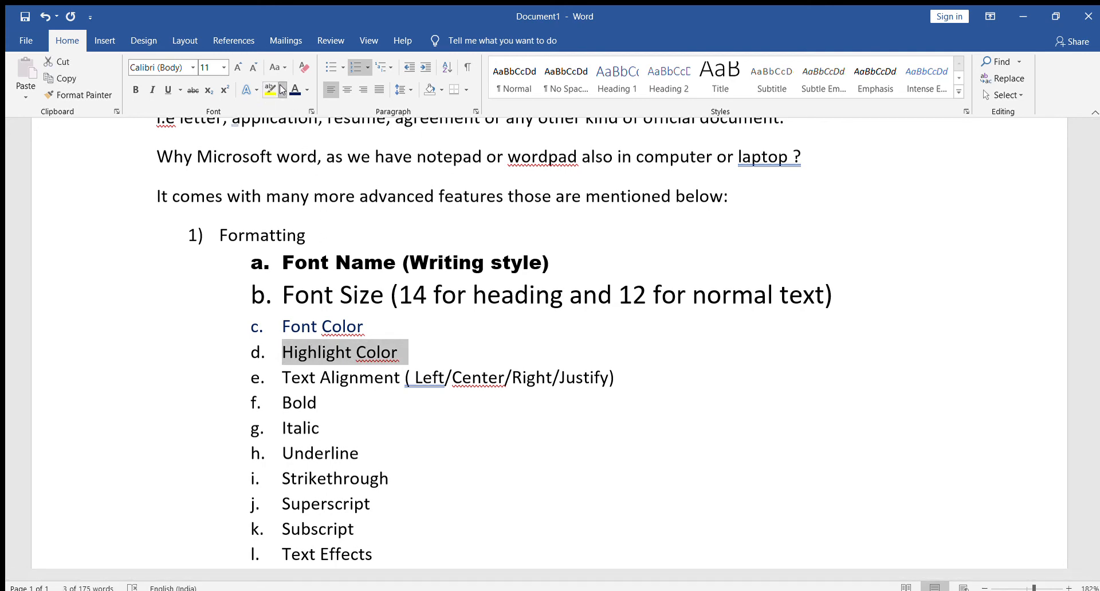
{"action": "left_click", "coordinate": [317, 111]}
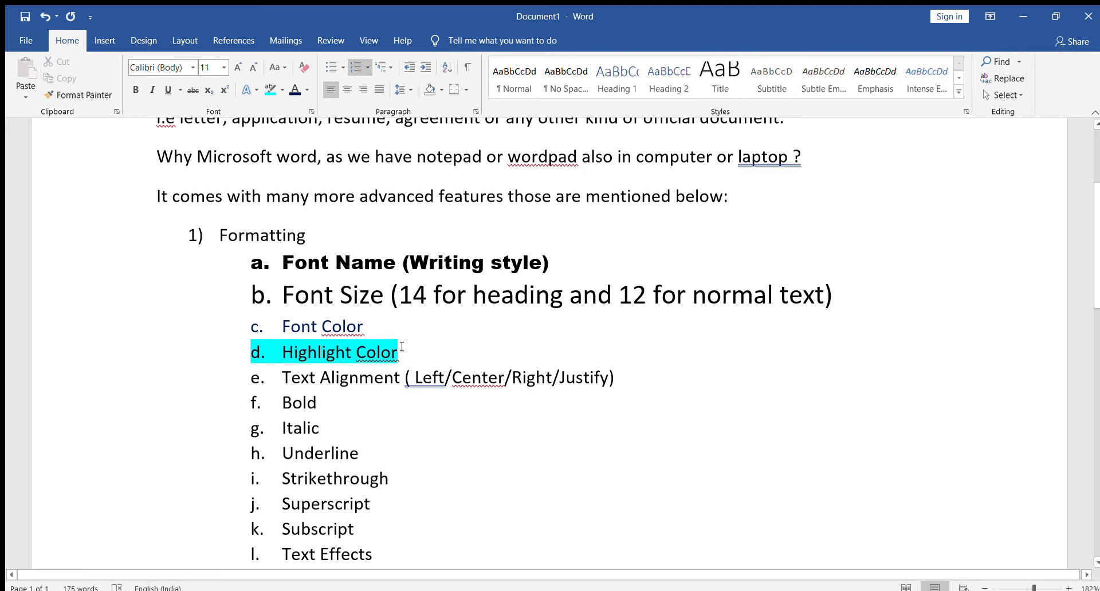
Try justified, centered and right alignment on the "Text Alignment" sub-item, ending with left alignment.
{"action": "left_click_drag", "start_coordinate": [285, 377], "coordinate": [610, 384]}
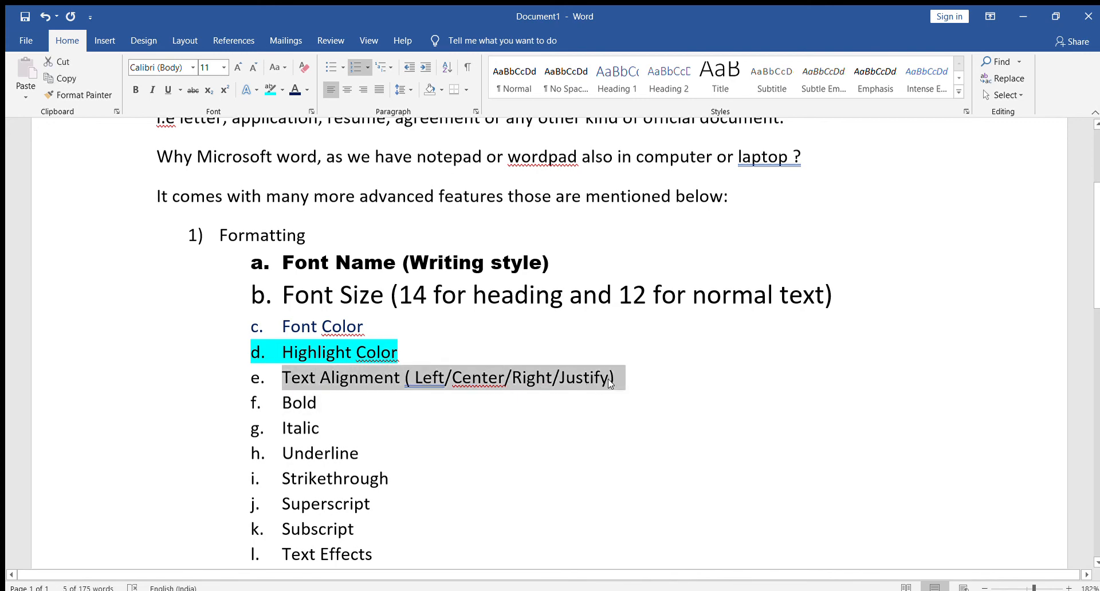
{"action": "left_click", "coordinate": [379, 89]}
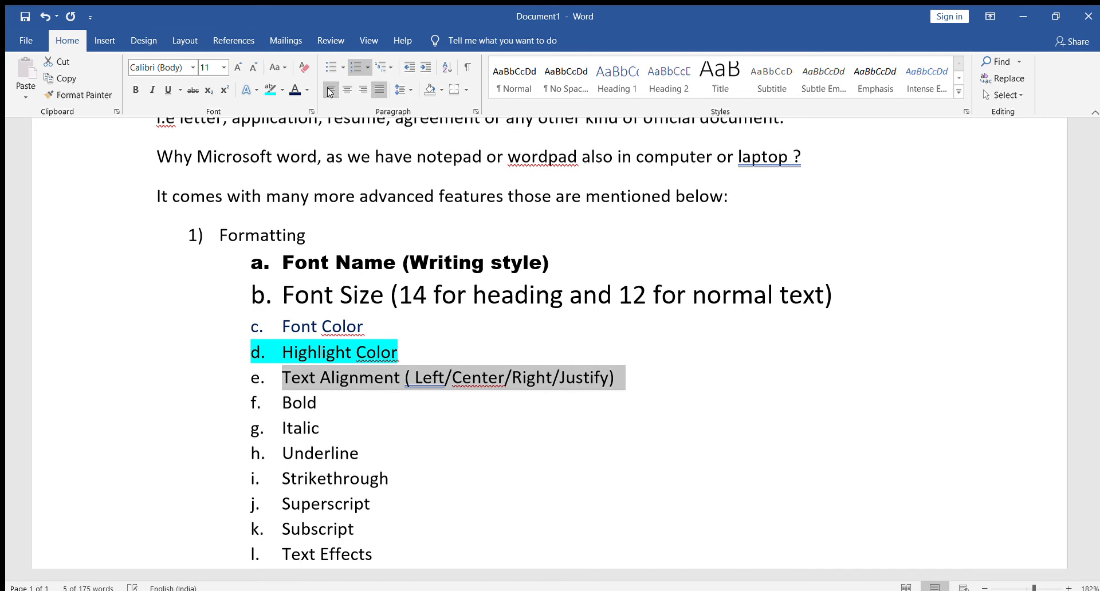
{"action": "left_click", "coordinate": [345, 90]}
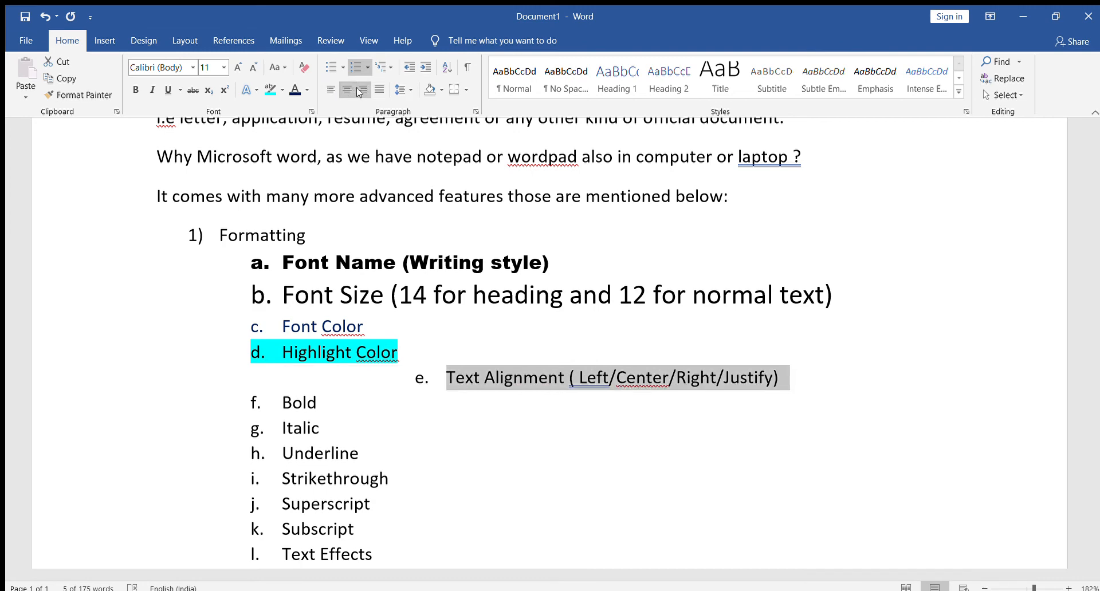
{"action": "left_click", "coordinate": [362, 90]}
{"action": "left_click", "coordinate": [332, 91]}
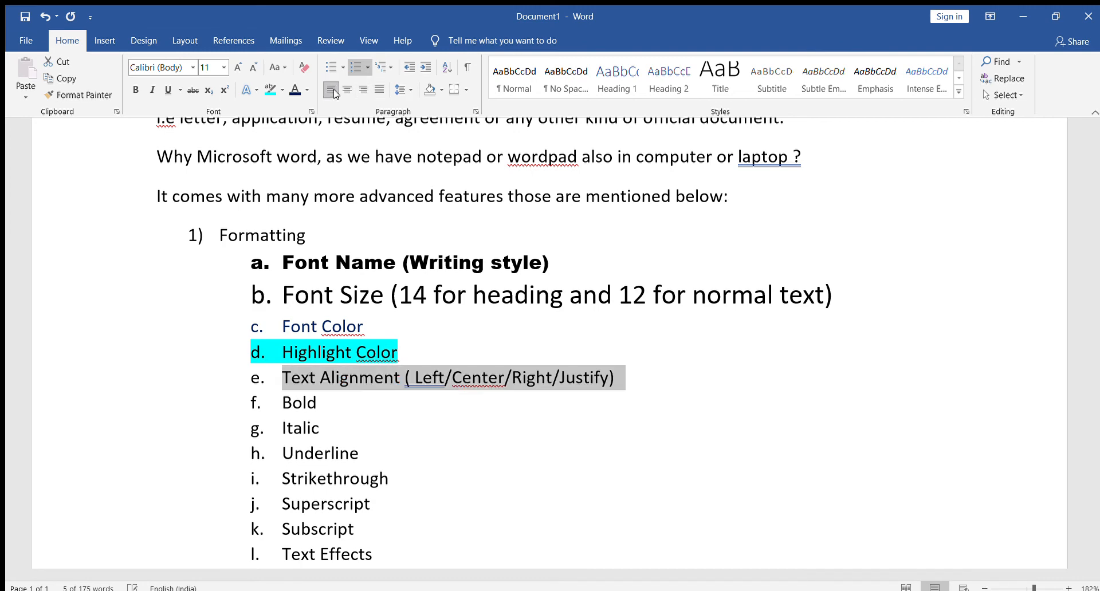
{"action": "left_click", "coordinate": [347, 90]}
{"action": "left_click", "coordinate": [362, 90]}
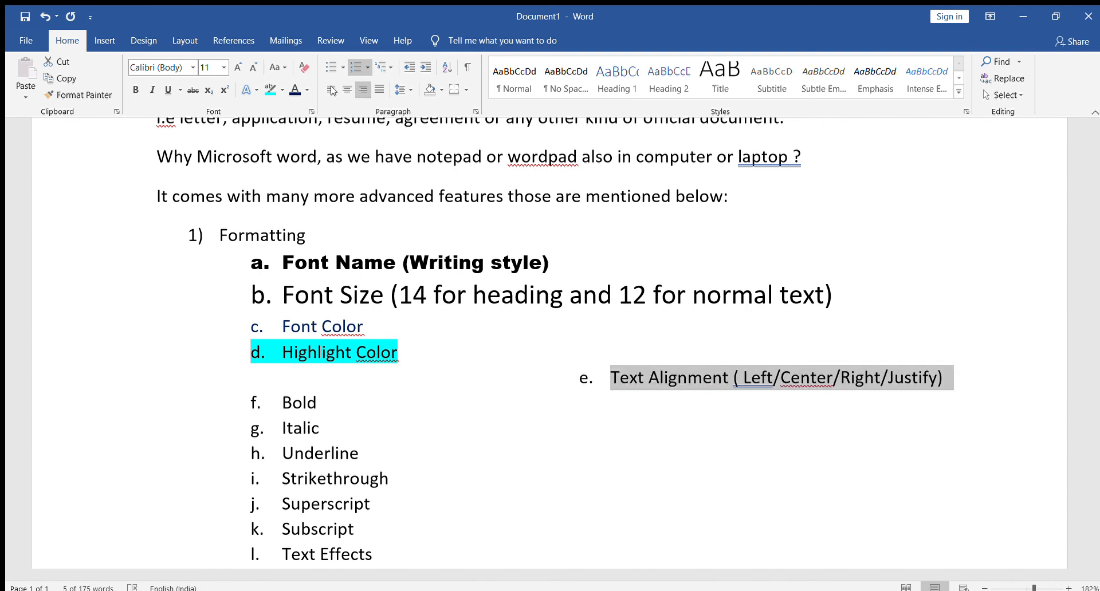
{"action": "left_click", "coordinate": [331, 90]}
Justify the three introductory paragraphs above the numbered list.
{"action": "scroll", "coordinate": [339, 497], "scroll_direction": "up", "scroll_amount": 3}
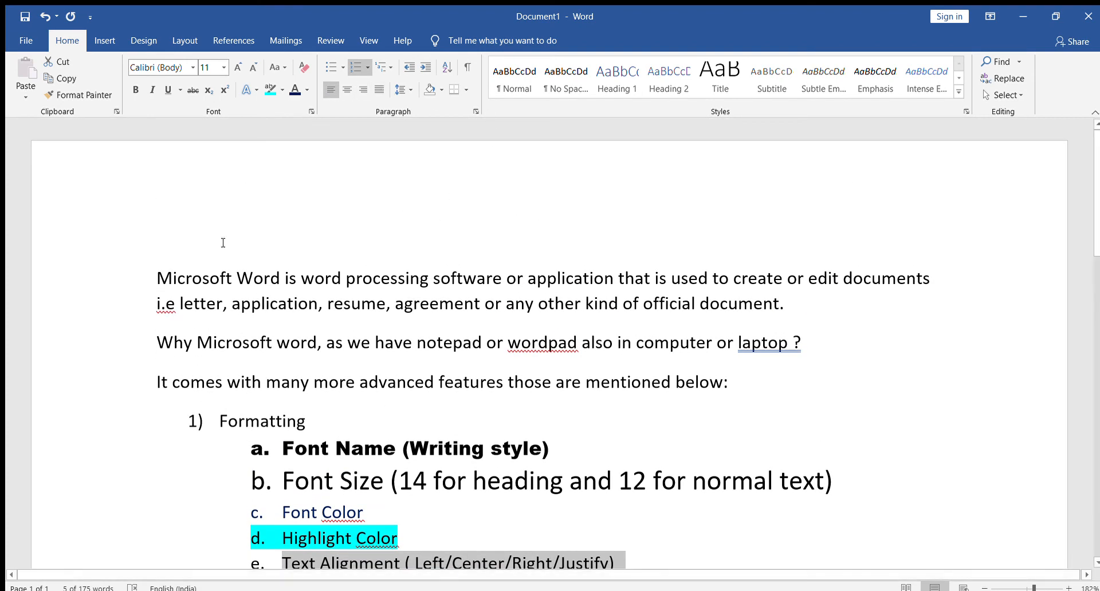
{"action": "left_click_drag", "start_coordinate": [157, 279], "coordinate": [790, 390]}
{"action": "left_click", "coordinate": [380, 89]}
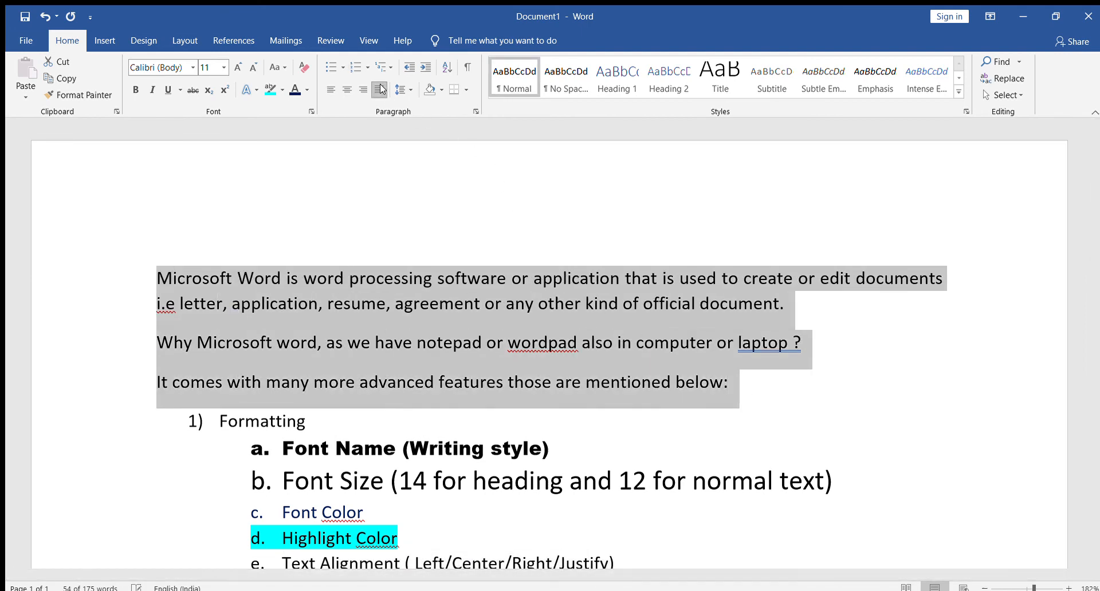
{"action": "left_click", "coordinate": [764, 405]}
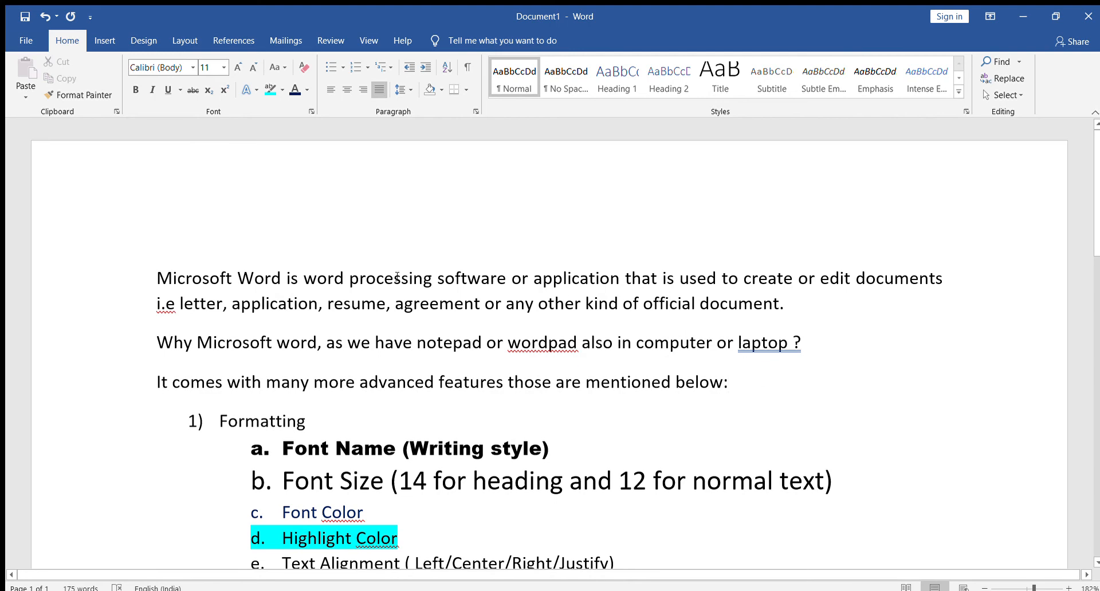
Join the "Why Microsoft word" paragraph onto the end of the first paragraph.
{"action": "left_click_drag", "start_coordinate": [158, 277], "coordinate": [734, 384]}
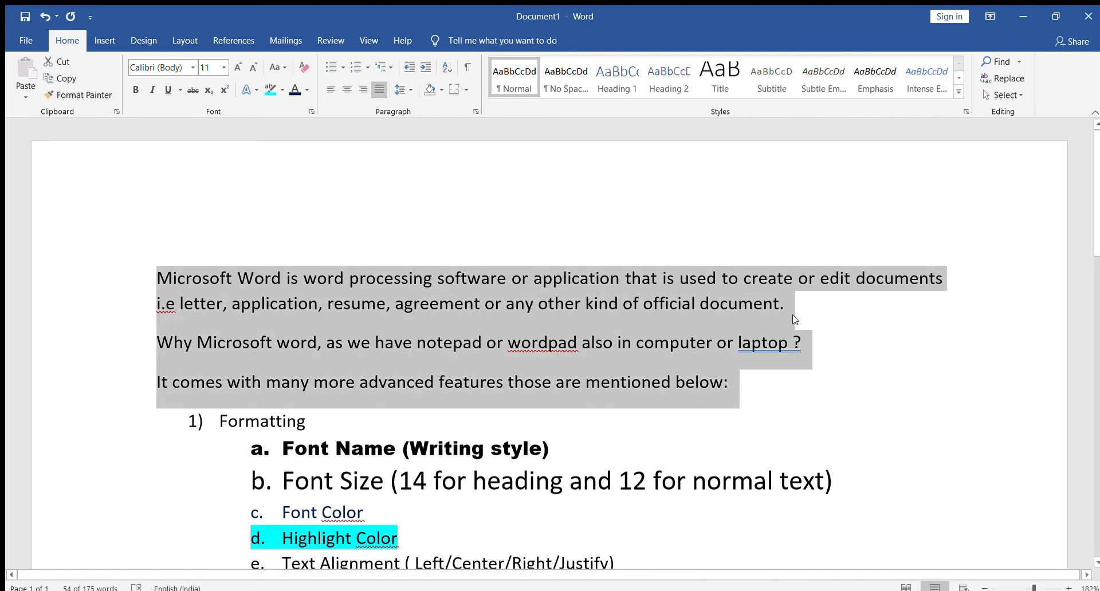
{"action": "left_click", "coordinate": [157, 342]}
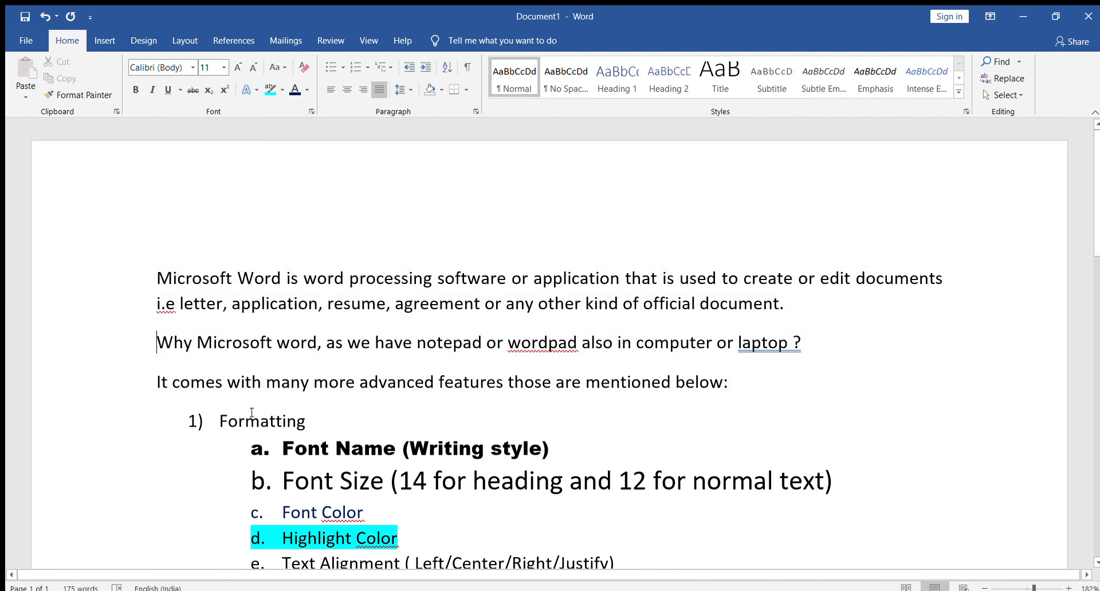
{"action": "key", "text": "BackSpace"}
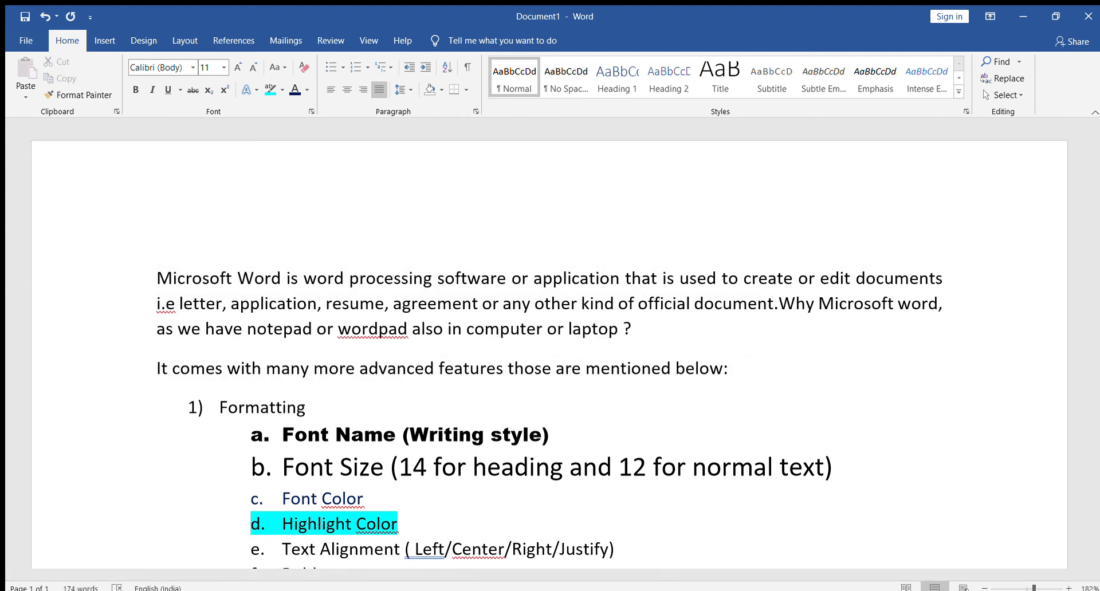
Compare left alignment with justified on the merged first paragraph, leave it justified, and insert a space before "Why".
{"action": "left_click_drag", "start_coordinate": [637, 330], "coordinate": [166, 261]}
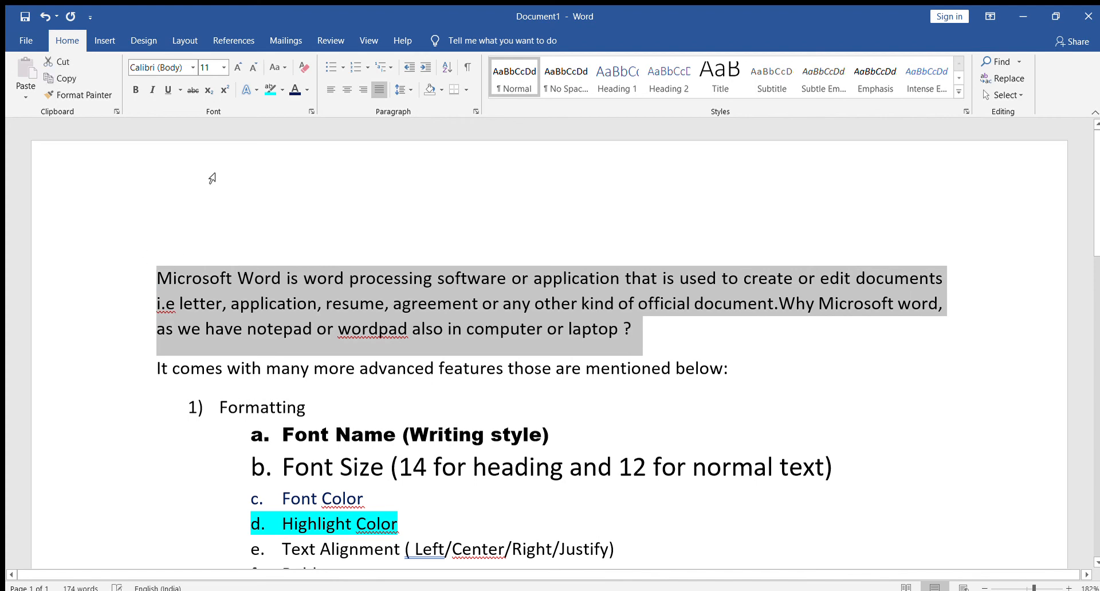
{"action": "left_click", "coordinate": [325, 88]}
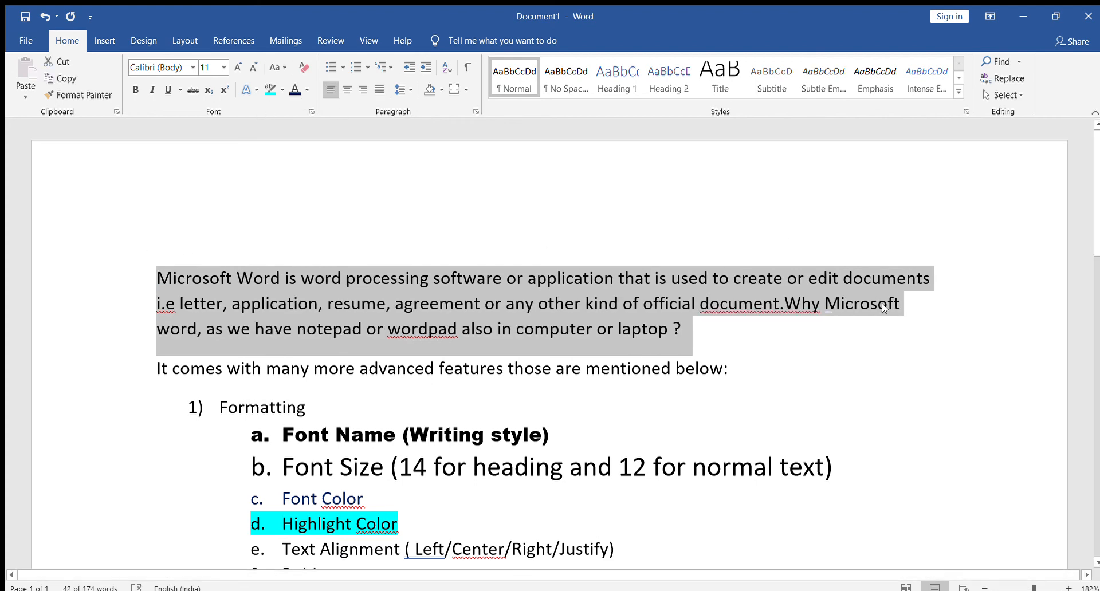
{"action": "left_click", "coordinate": [379, 89]}
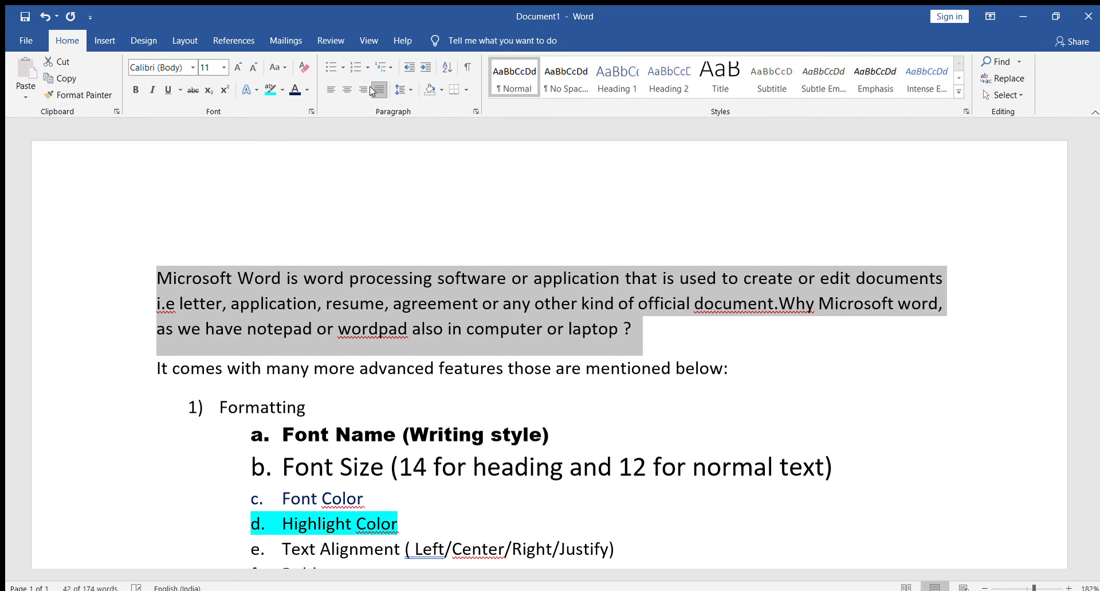
{"action": "left_click", "coordinate": [776, 307]}
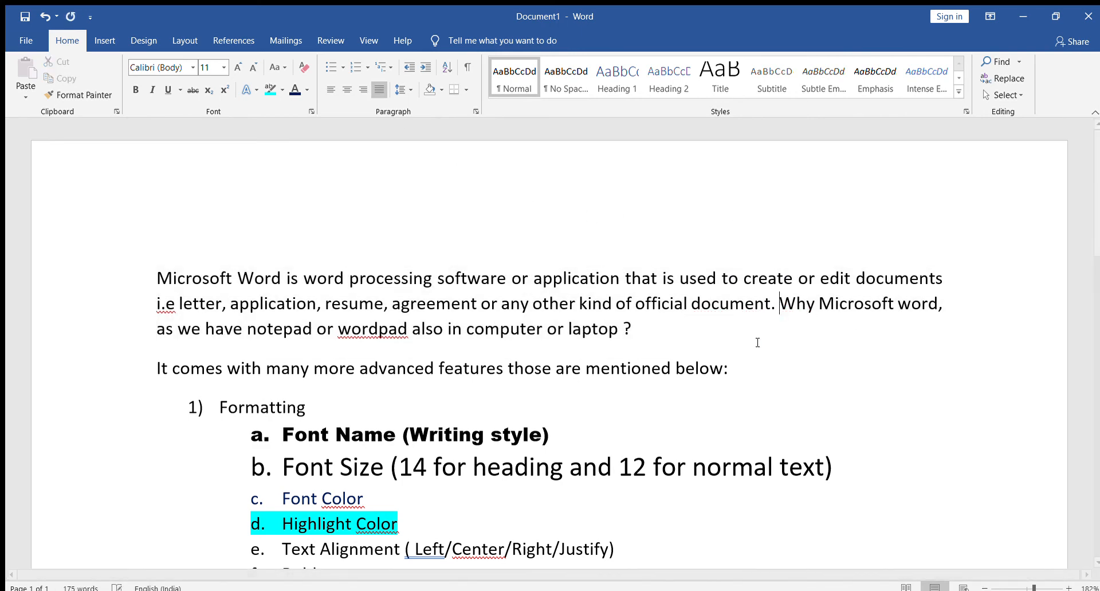
Make the "Bold" sub-item bold, toggling it off and on once, and make the "Italic" sub-item italic.
{"action": "scroll", "coordinate": [716, 418], "scroll_direction": "down", "scroll_amount": 3}
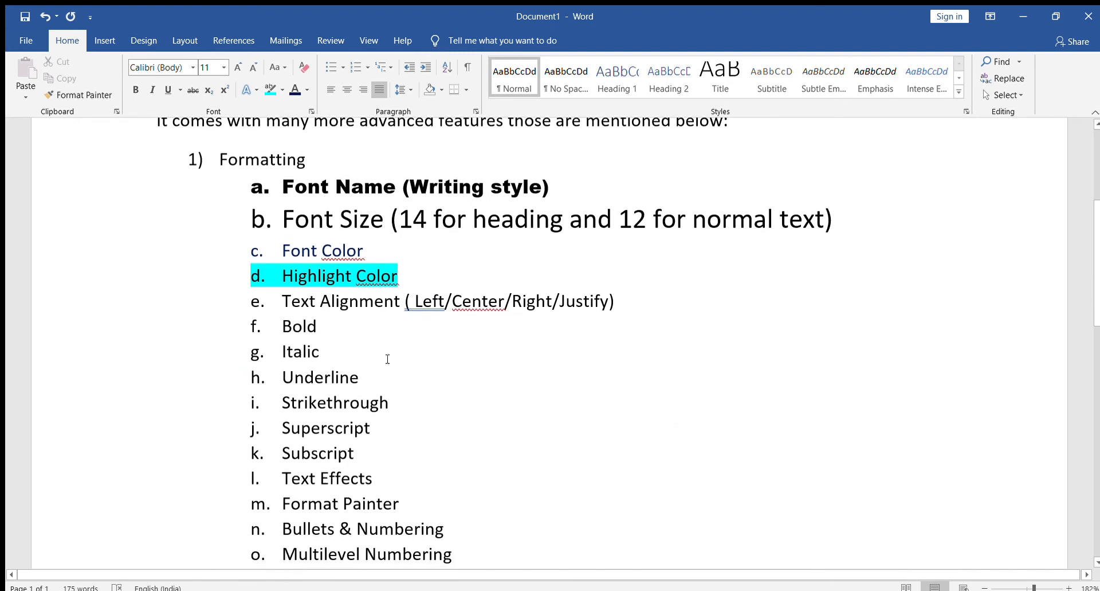
{"action": "double_click", "coordinate": [318, 324]}
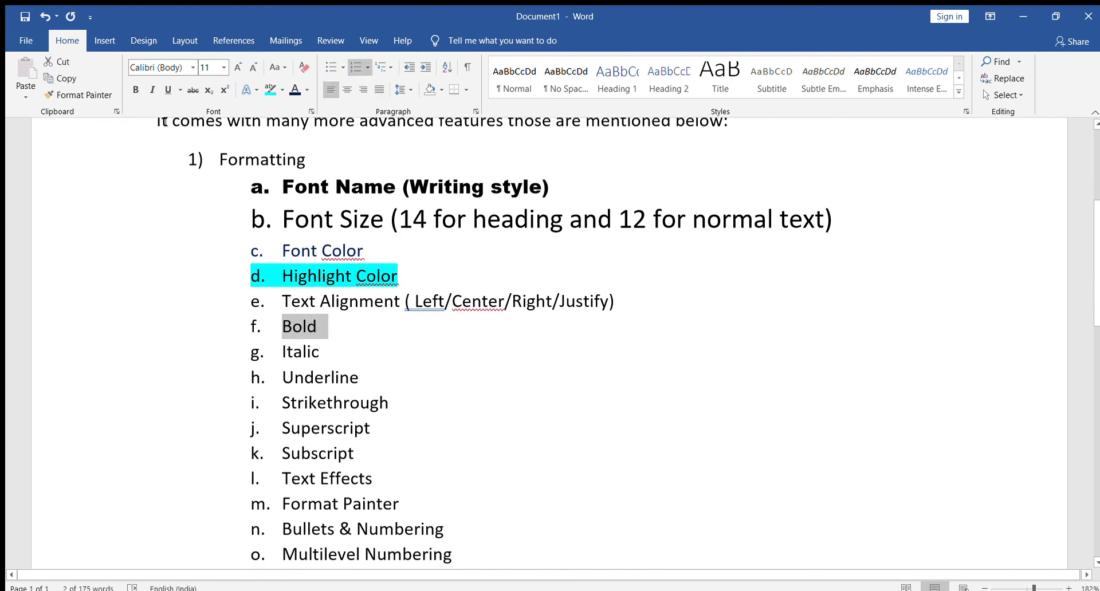
{"action": "left_click", "coordinate": [134, 89]}
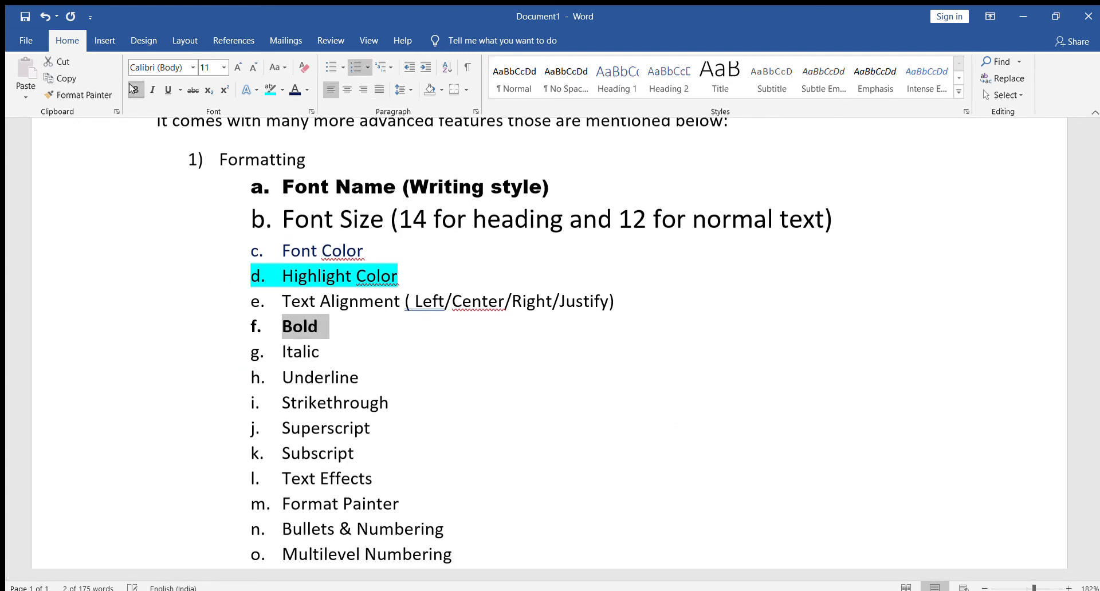
{"action": "left_click", "coordinate": [134, 89]}
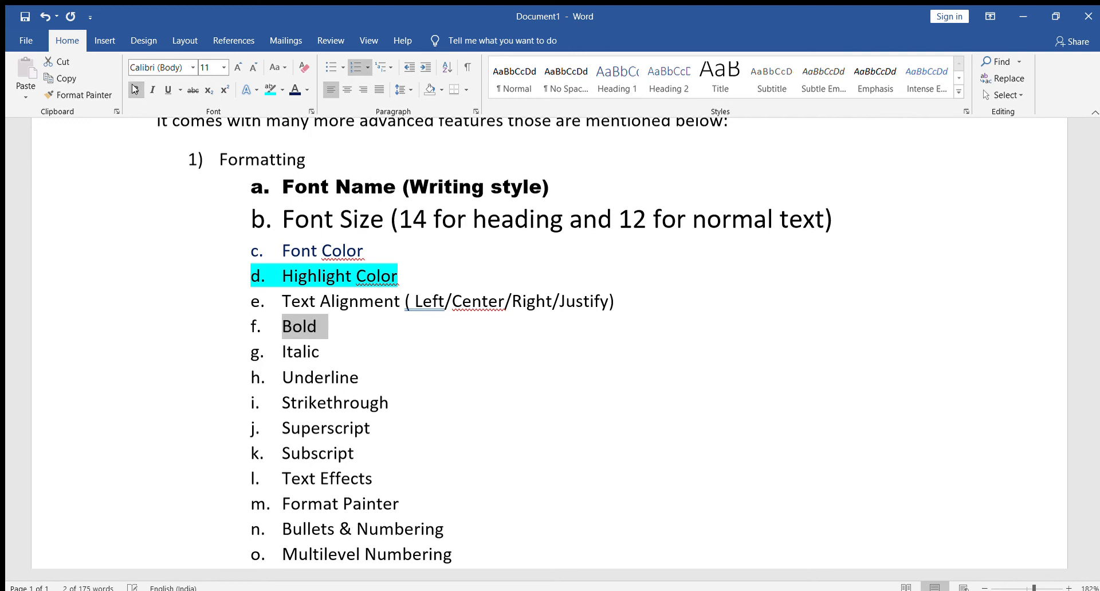
{"action": "left_click", "coordinate": [134, 89]}
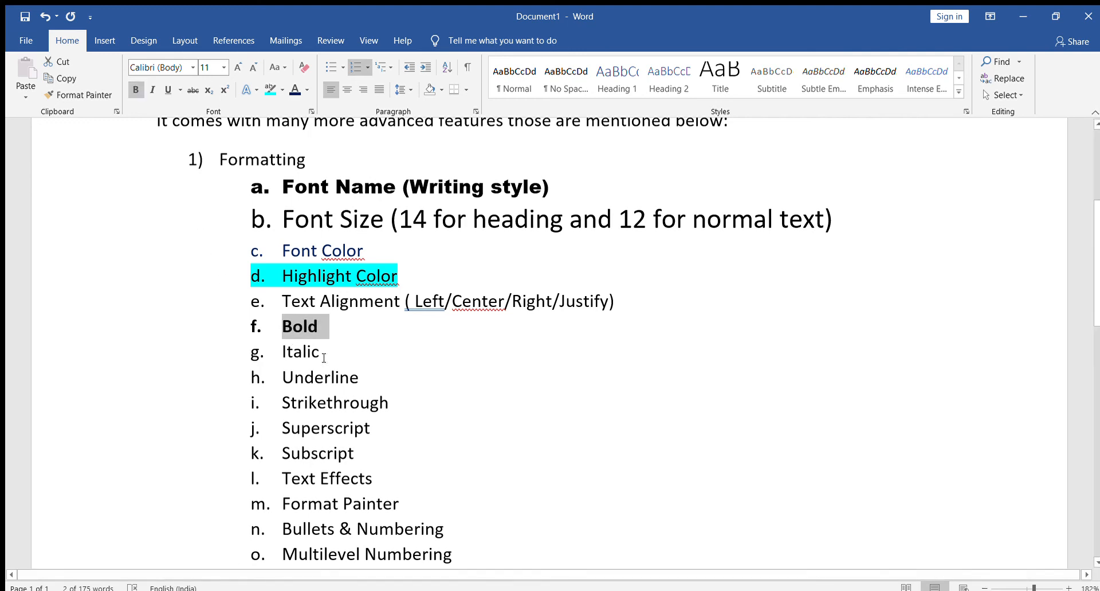
{"action": "left_click_drag", "start_coordinate": [320, 355], "coordinate": [277, 355]}
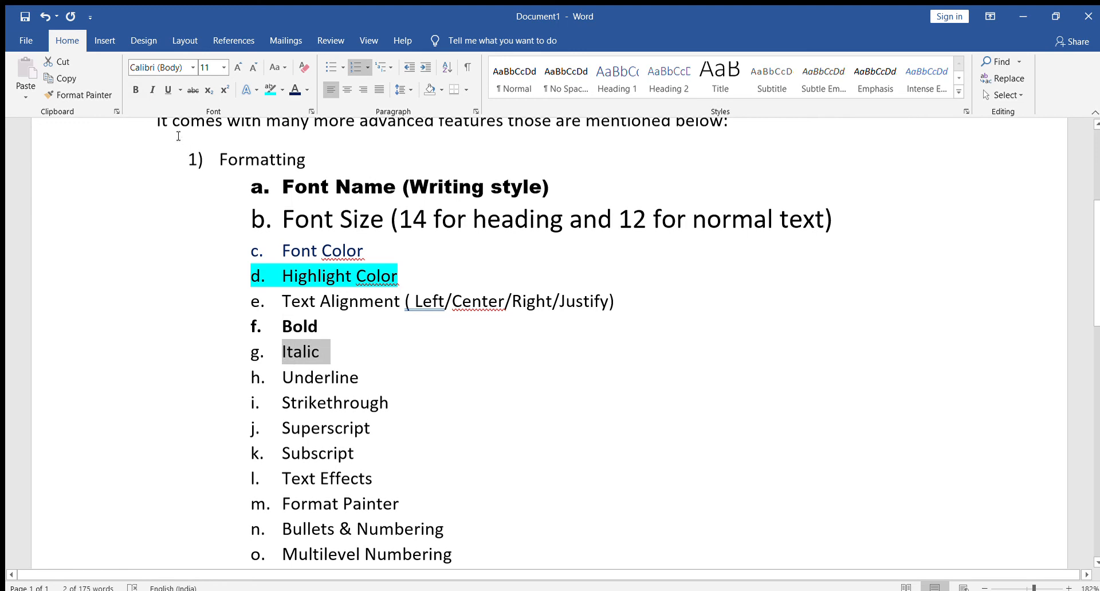
{"action": "left_click", "coordinate": [151, 89]}
Underline the "Underline" sub-item with a red double underline.
{"action": "left_click_drag", "start_coordinate": [283, 377], "coordinate": [370, 379]}
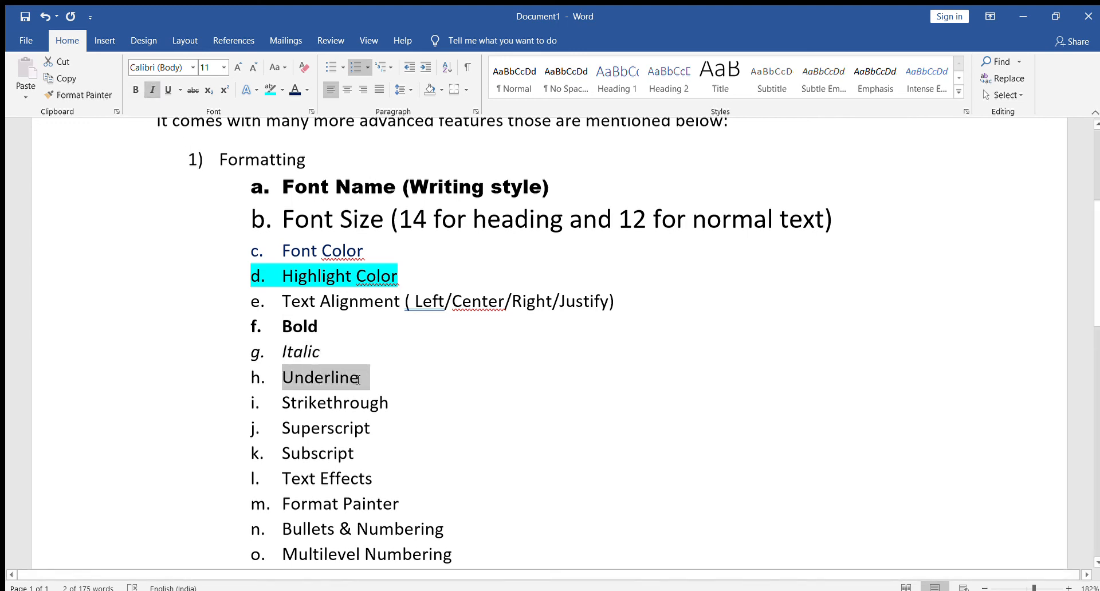
{"action": "left_click", "coordinate": [166, 90]}
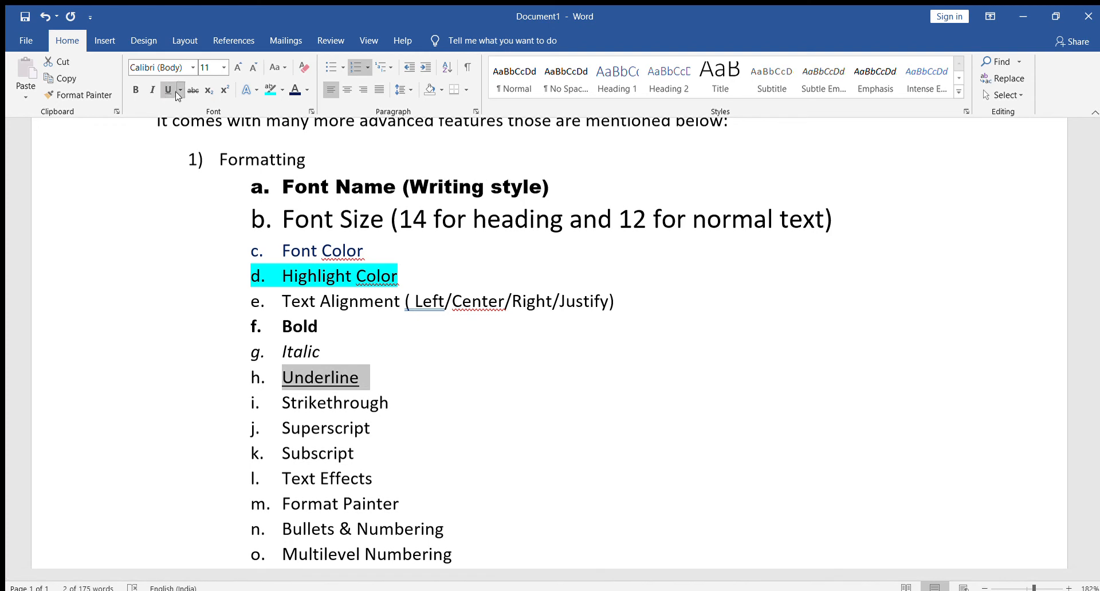
{"action": "left_click", "coordinate": [178, 90]}
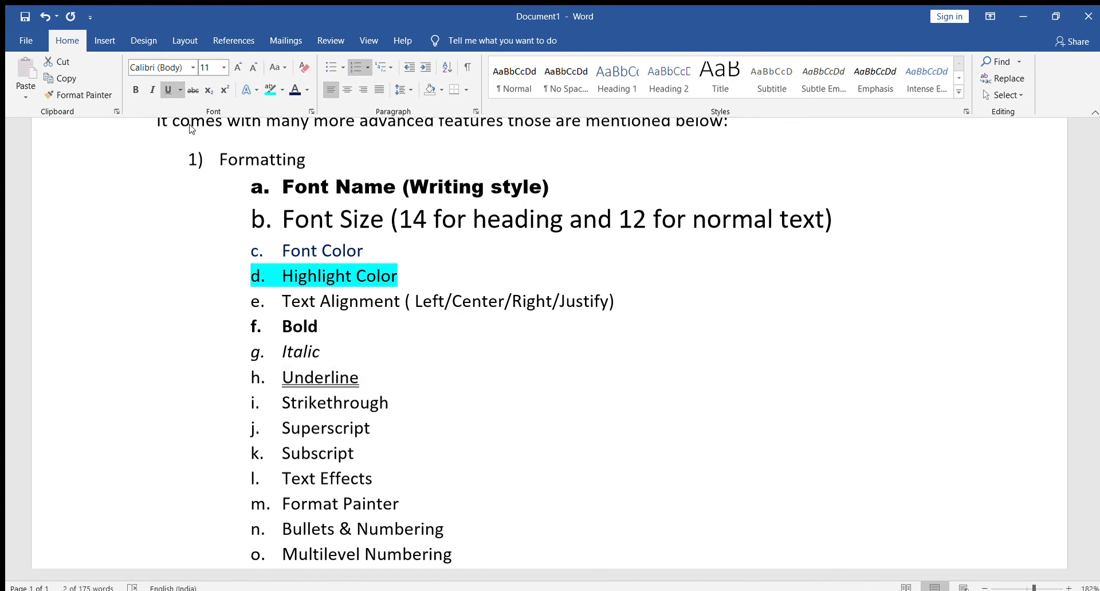
{"action": "left_click", "coordinate": [190, 129]}
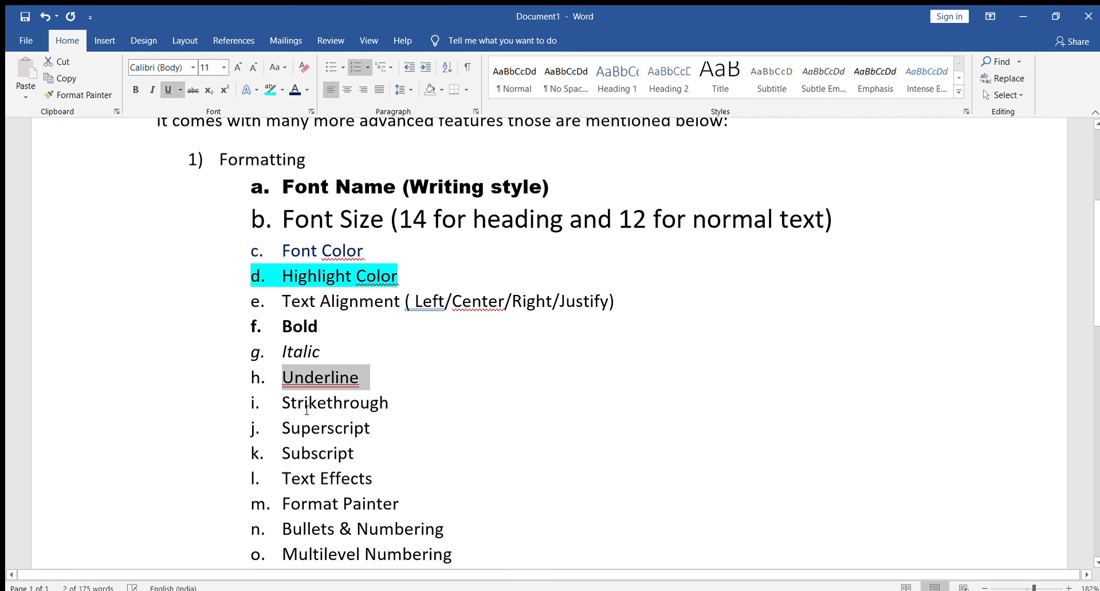
Apply strikethrough to the "Strikethrough" sub-item and undo the accidental replacement of its text.
{"action": "left_click_drag", "start_coordinate": [389, 406], "coordinate": [281, 409]}
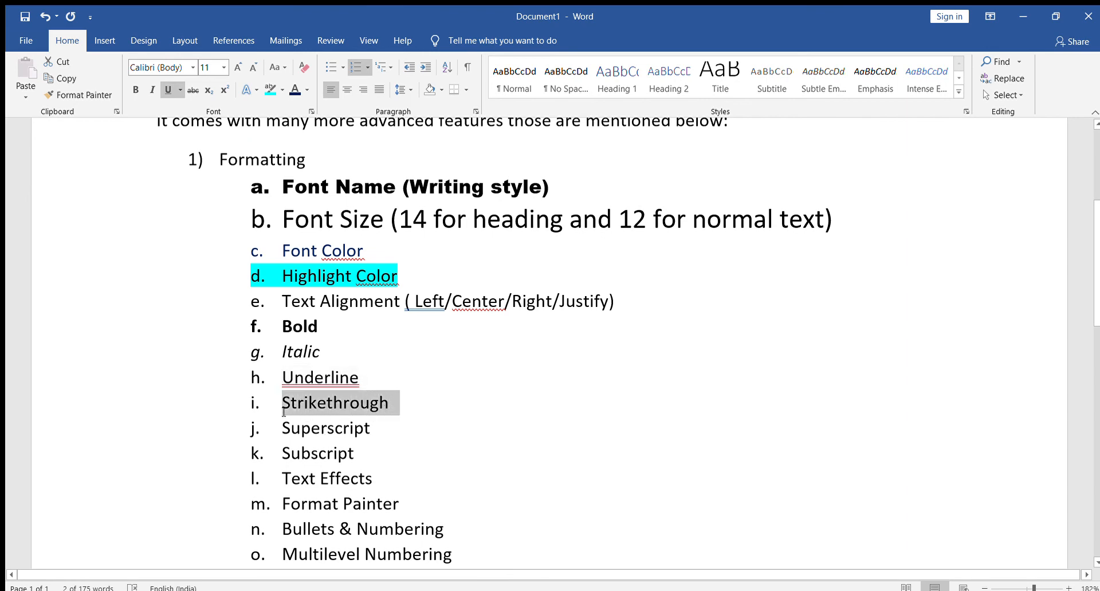
{"action": "left_click", "coordinate": [192, 90]}
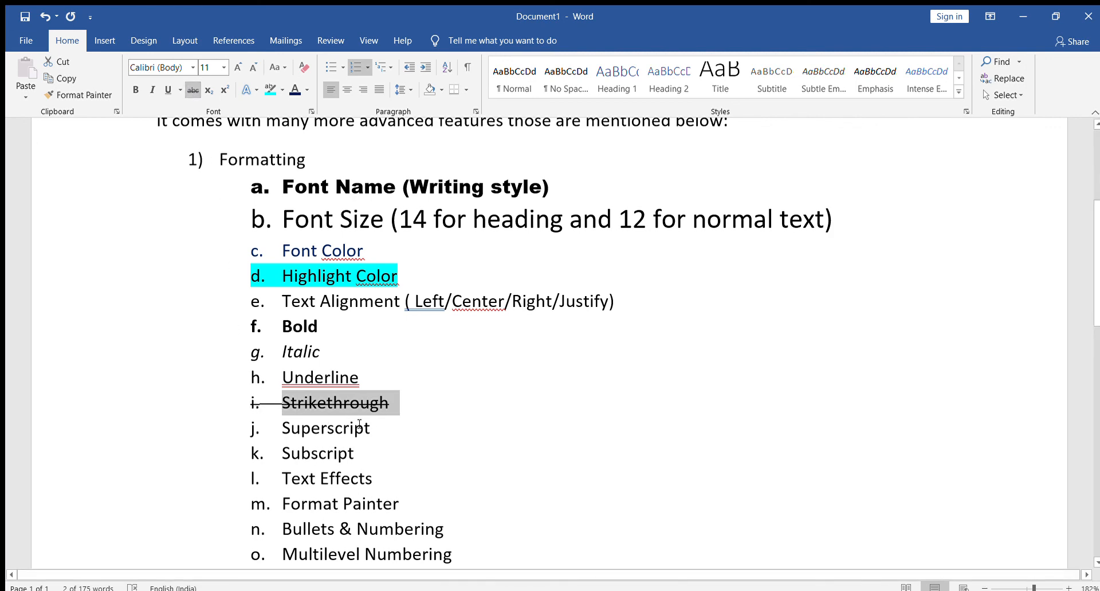
{"action": "key", "text": "Tab"}
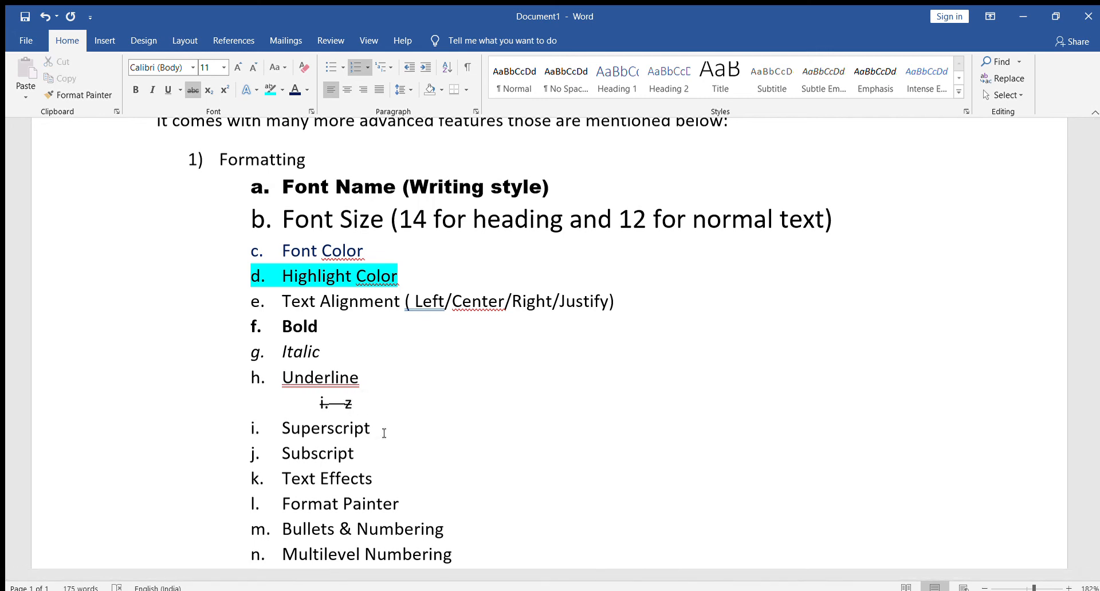
{"action": "key", "text": "ctrl+z"}
{"action": "left_click", "coordinate": [412, 433]}
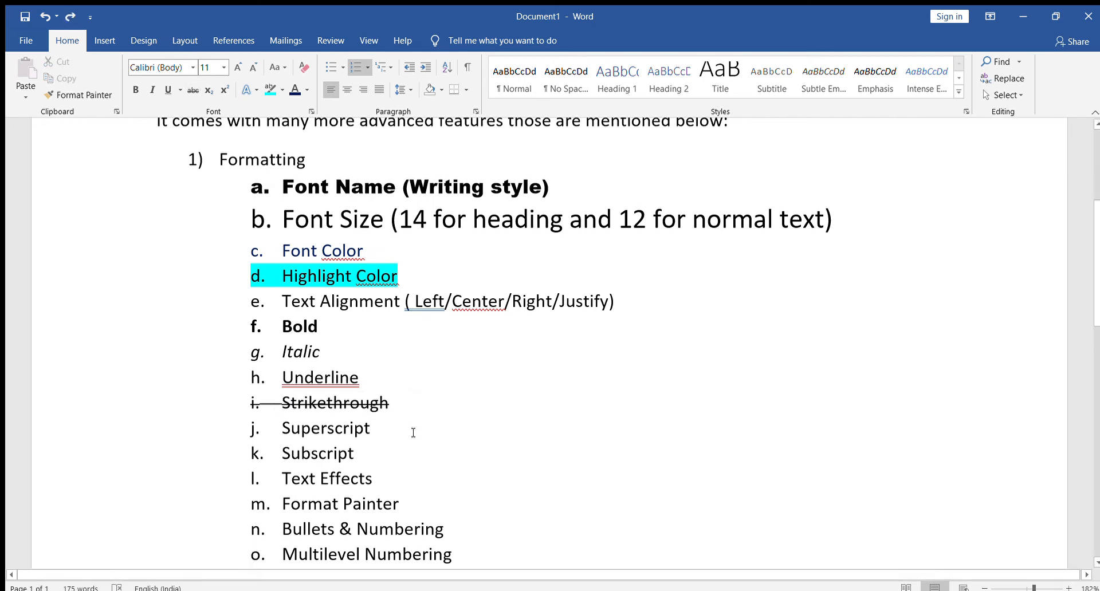
Add the example 154 beside the "Superscript" sub-item and make its 4 superscript.
{"action": "type", "text": "154"}
{"action": "left_click_drag", "start_coordinate": [421, 433], "coordinate": [430, 433]}
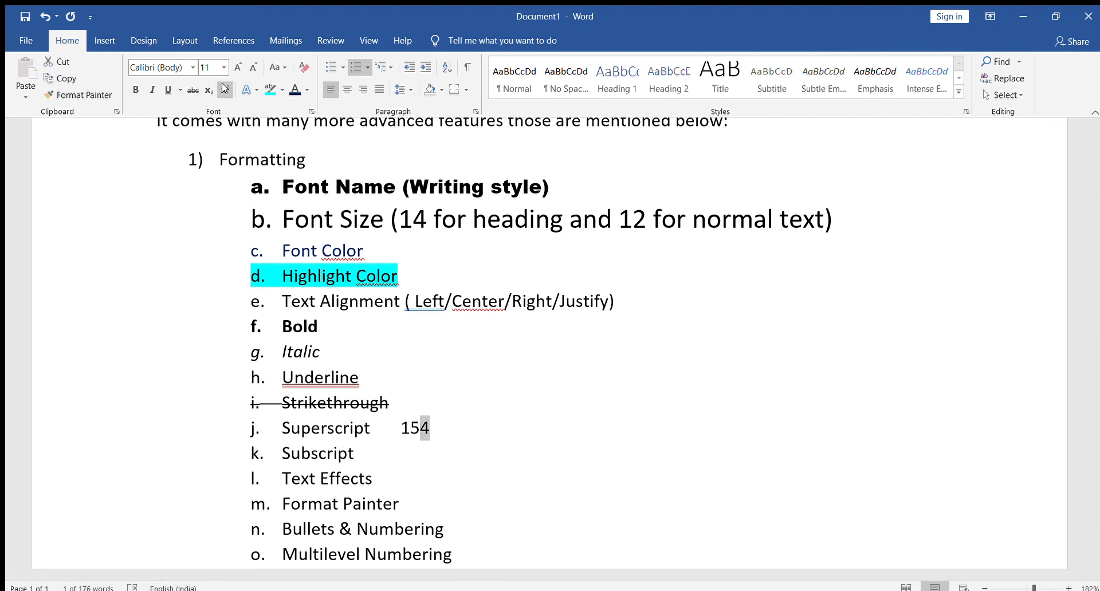
{"action": "left_click", "coordinate": [224, 89]}
Add the example H2O beside the "Subscript" sub-item and make its 2 subscript.
{"action": "left_click", "coordinate": [416, 457]}
{"action": "key", "text": "Tab"}
{"action": "type", "text": "H2O"}
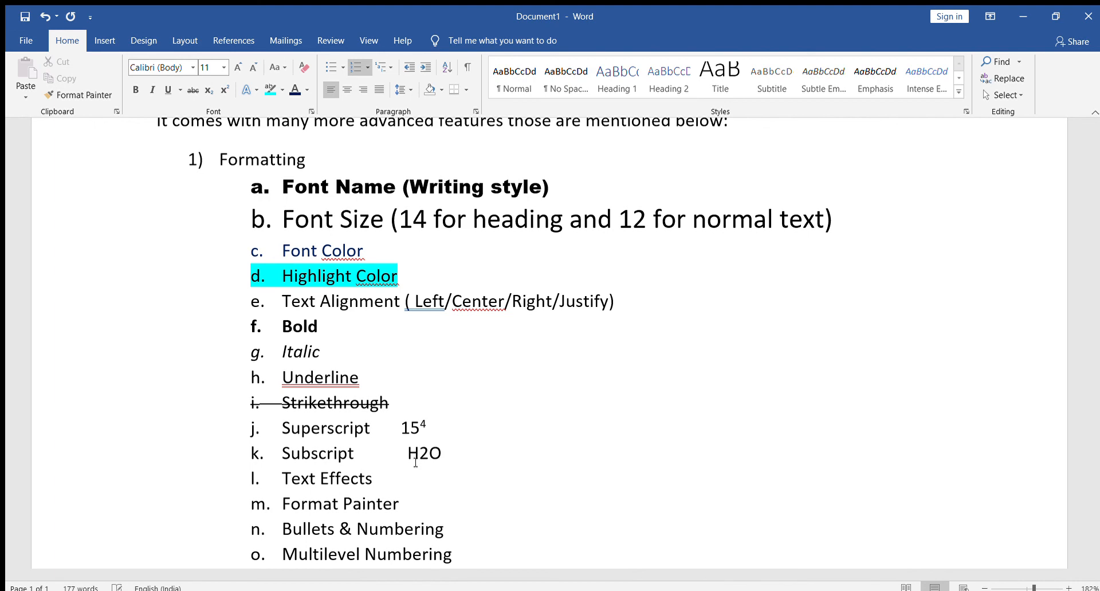
{"action": "left_click_drag", "start_coordinate": [419, 454], "coordinate": [429, 458]}
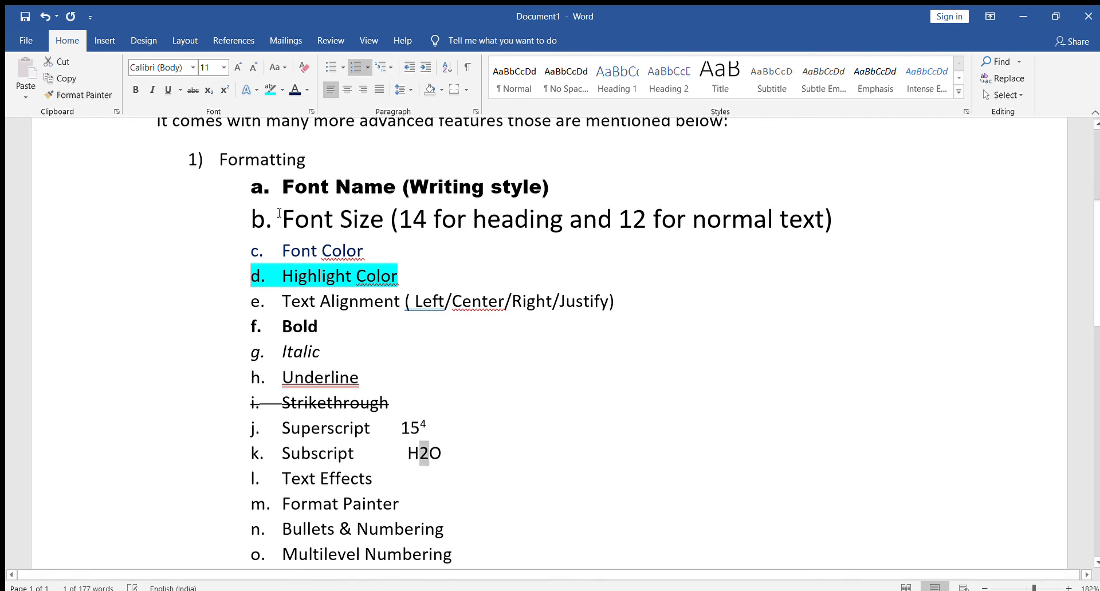
{"action": "left_click", "coordinate": [206, 90]}
Apply a gold text effect to the "Text Effects" sub-item.
{"action": "scroll", "coordinate": [280, 263], "scroll_direction": "down", "scroll_amount": 2}
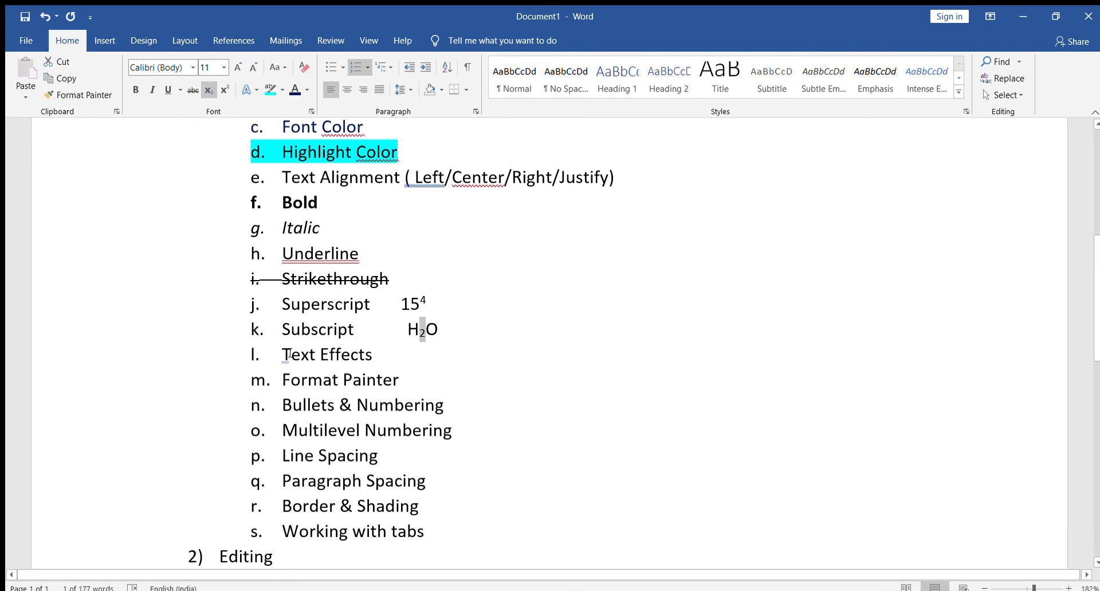
{"action": "left_click_drag", "start_coordinate": [285, 354], "coordinate": [383, 355]}
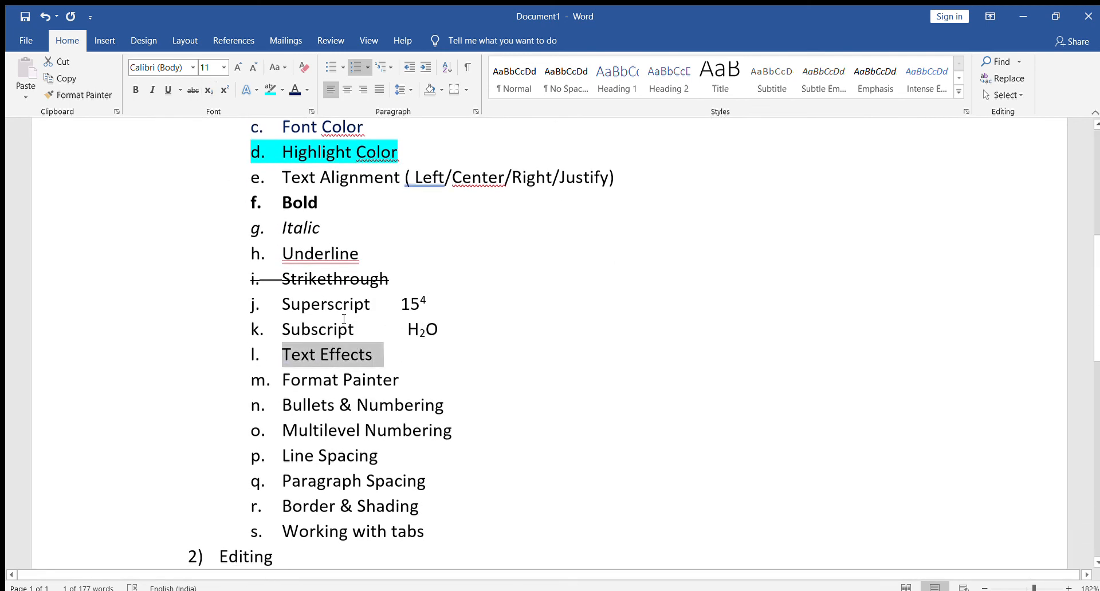
{"action": "left_click", "coordinate": [250, 90]}
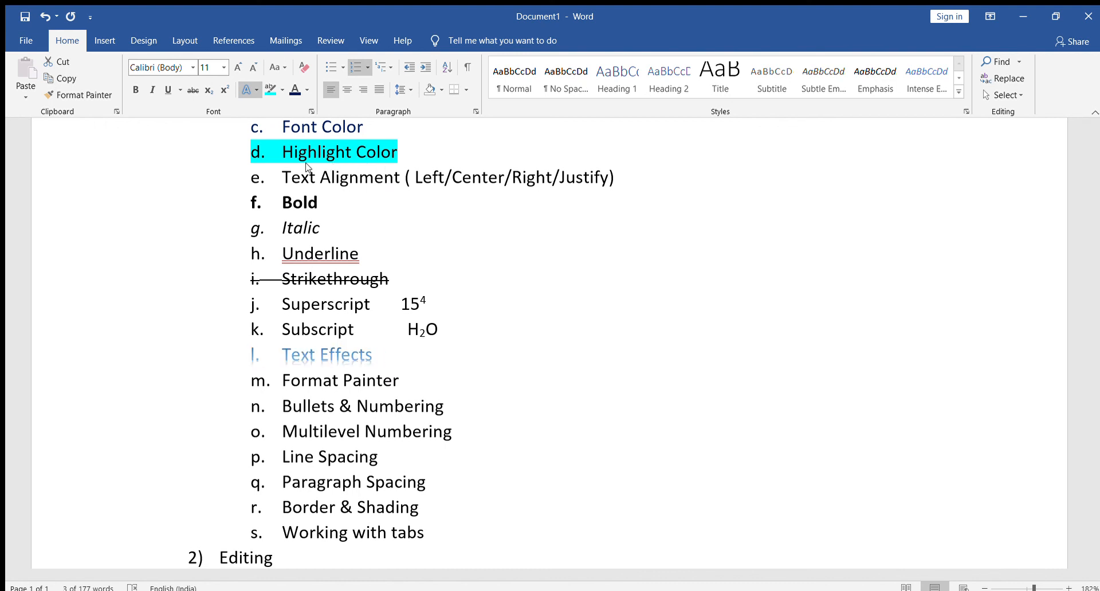
{"action": "left_click", "coordinate": [335, 168]}
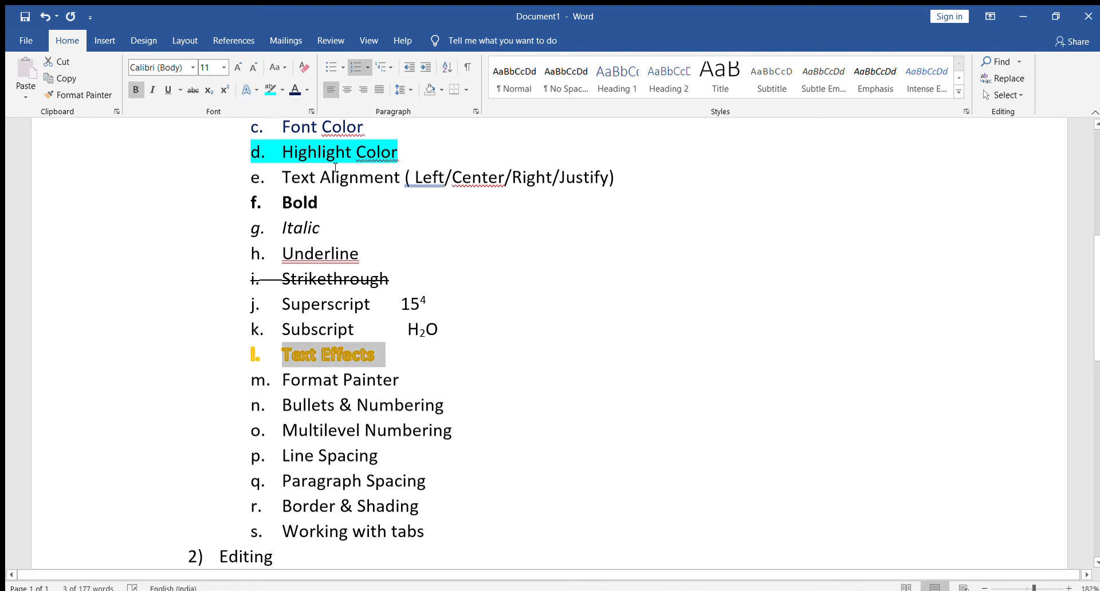
{"action": "left_click", "coordinate": [495, 435]}
Underline the "Text Effects" sub-item and increase its font size to 14.
{"action": "left_click", "coordinate": [367, 361]}
{"action": "scroll", "coordinate": [485, 421], "scroll_direction": "up", "scroll_amount": 3}
{"action": "scroll", "coordinate": [478, 456], "scroll_direction": "down", "scroll_amount": 3}
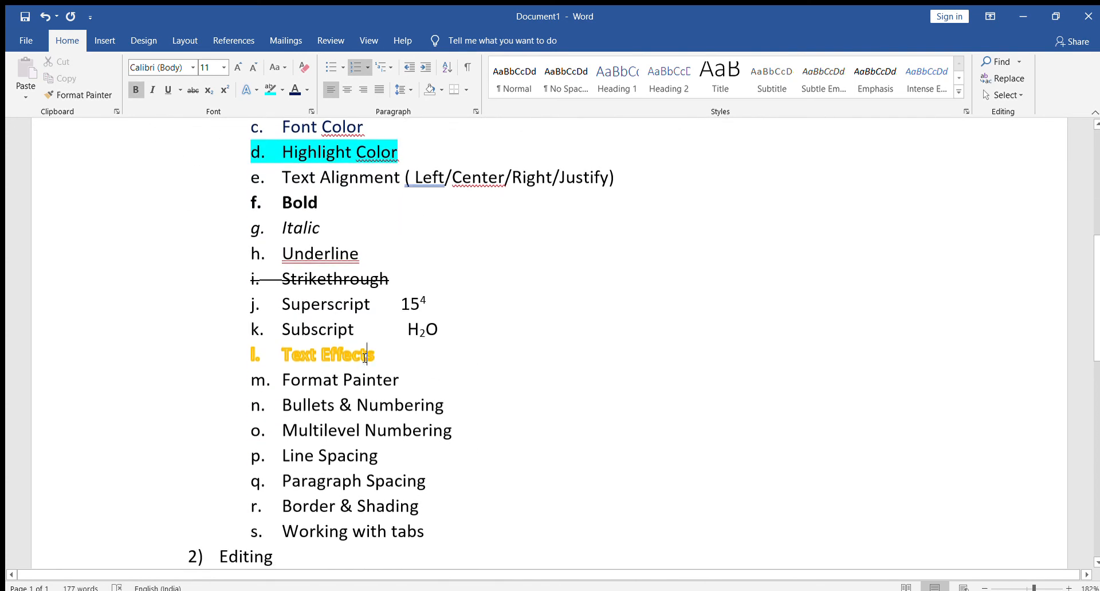
{"action": "scroll", "coordinate": [366, 358], "scroll_direction": "up", "scroll_amount": 4}
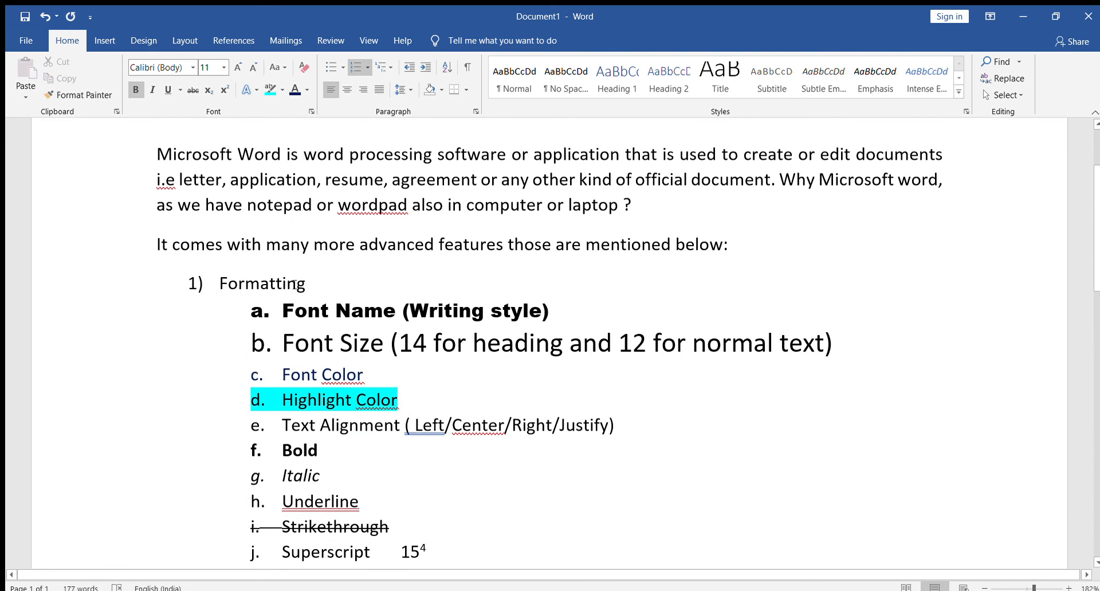
{"action": "scroll", "coordinate": [344, 355], "scroll_direction": "down", "scroll_amount": 3}
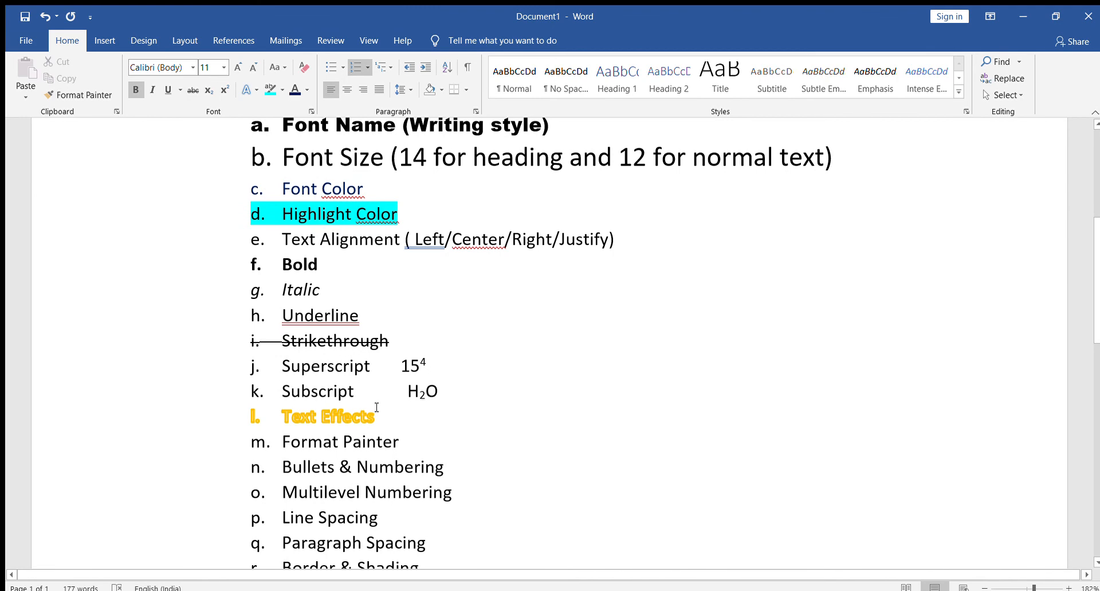
{"action": "triple_click", "coordinate": [373, 416]}
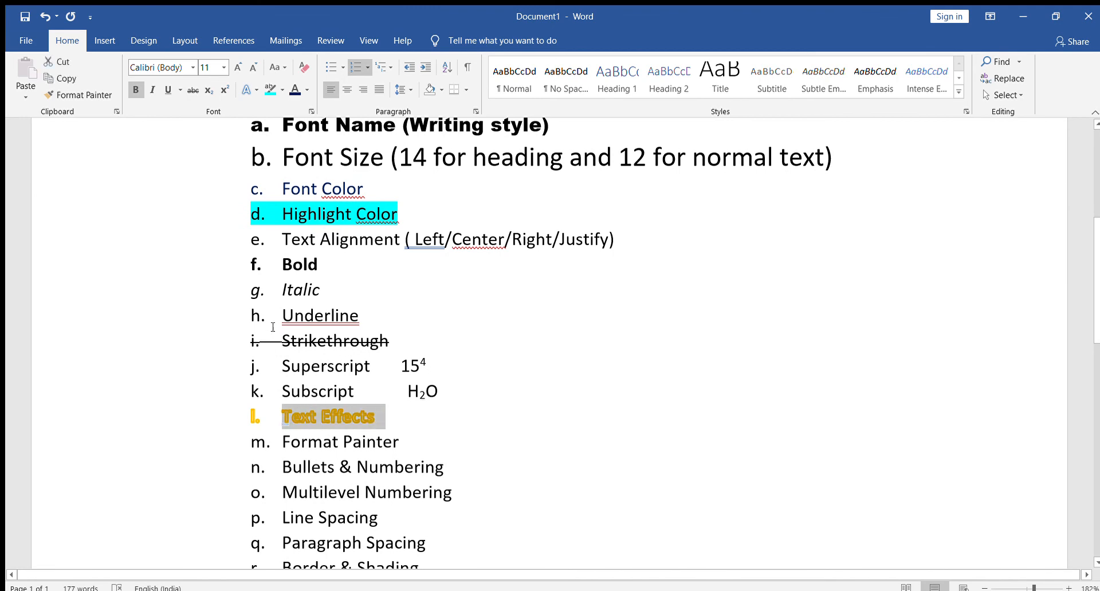
{"action": "left_click", "coordinate": [168, 90]}
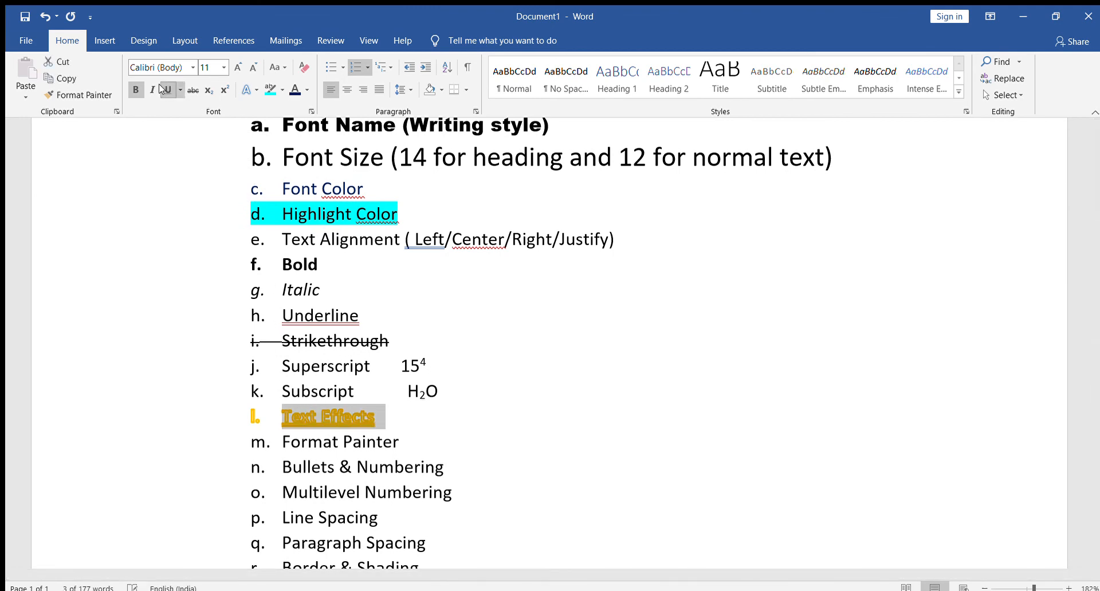
{"action": "left_click", "coordinate": [238, 67]}
{"action": "left_click", "coordinate": [238, 67]}
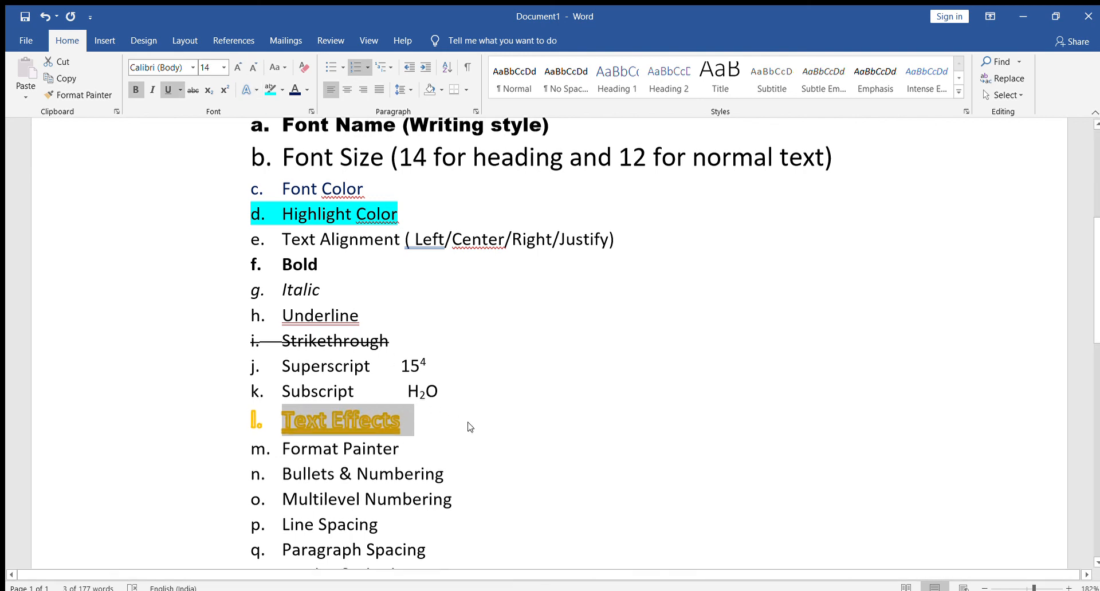
Copy the formatting of the "Text Effects" sub-item onto the "Formatting" list heading with Format Painter.
{"action": "scroll", "coordinate": [484, 454], "scroll_direction": "up", "scroll_amount": 3}
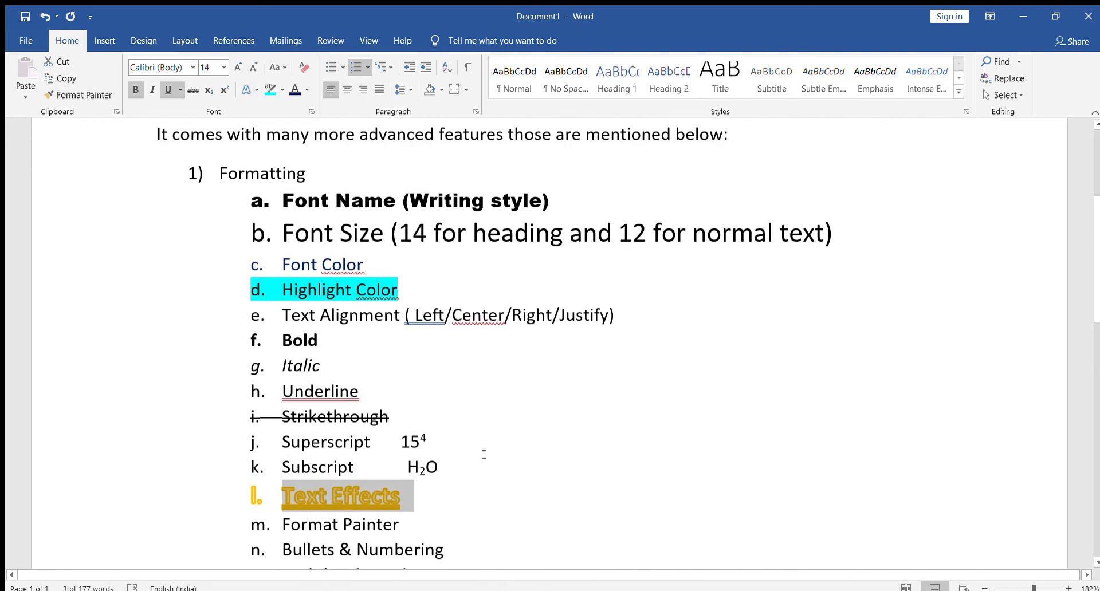
{"action": "left_click", "coordinate": [287, 283]}
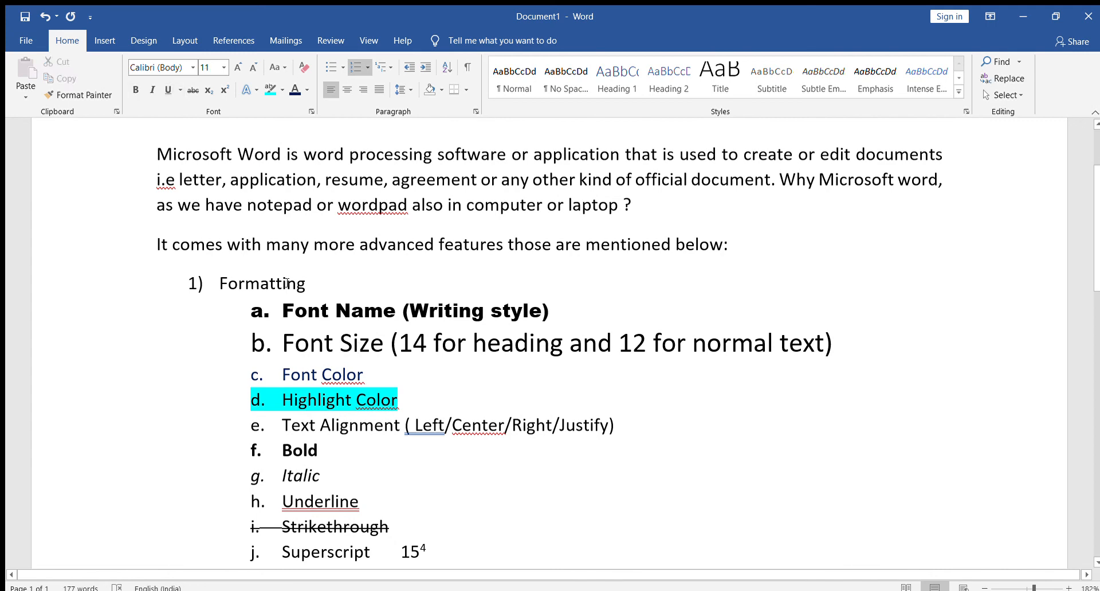
{"action": "scroll", "coordinate": [392, 412], "scroll_direction": "down", "scroll_amount": 3}
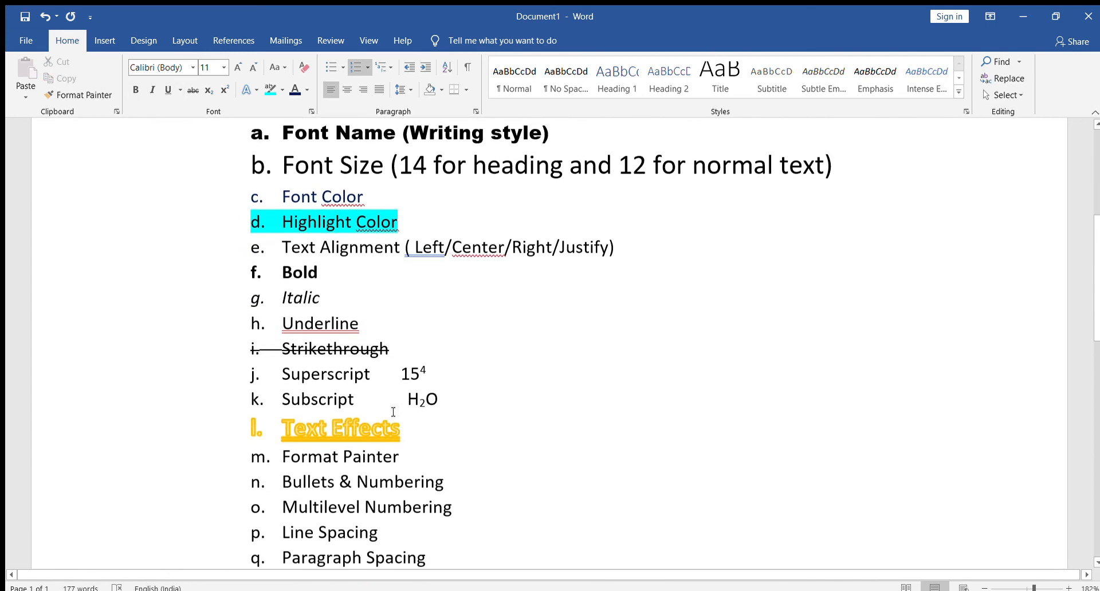
{"action": "left_click", "coordinate": [371, 437]}
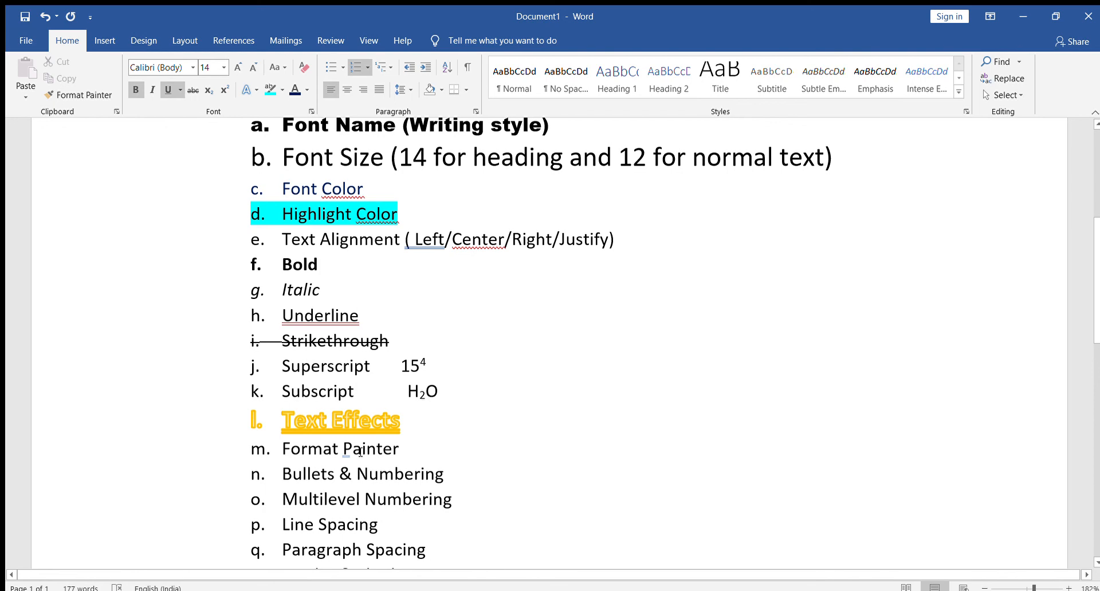
{"action": "left_click_drag", "start_coordinate": [406, 422], "coordinate": [299, 424]}
{"action": "left_click", "coordinate": [457, 441]}
{"action": "left_click", "coordinate": [352, 421]}
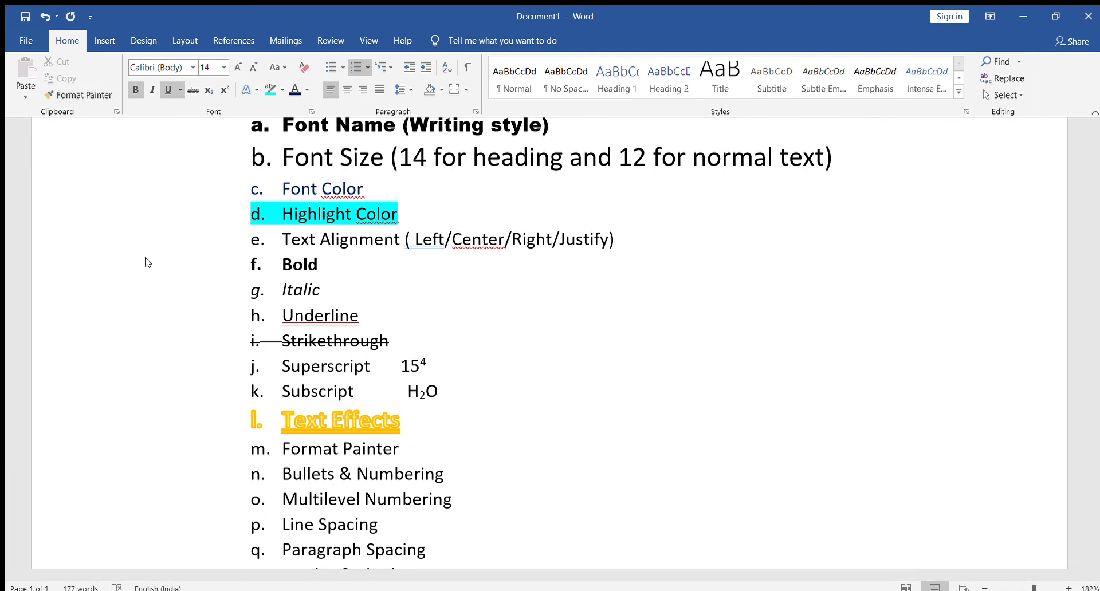
{"action": "left_click", "coordinate": [86, 94]}
{"action": "scroll", "coordinate": [312, 282], "scroll_direction": "up", "scroll_amount": 1}
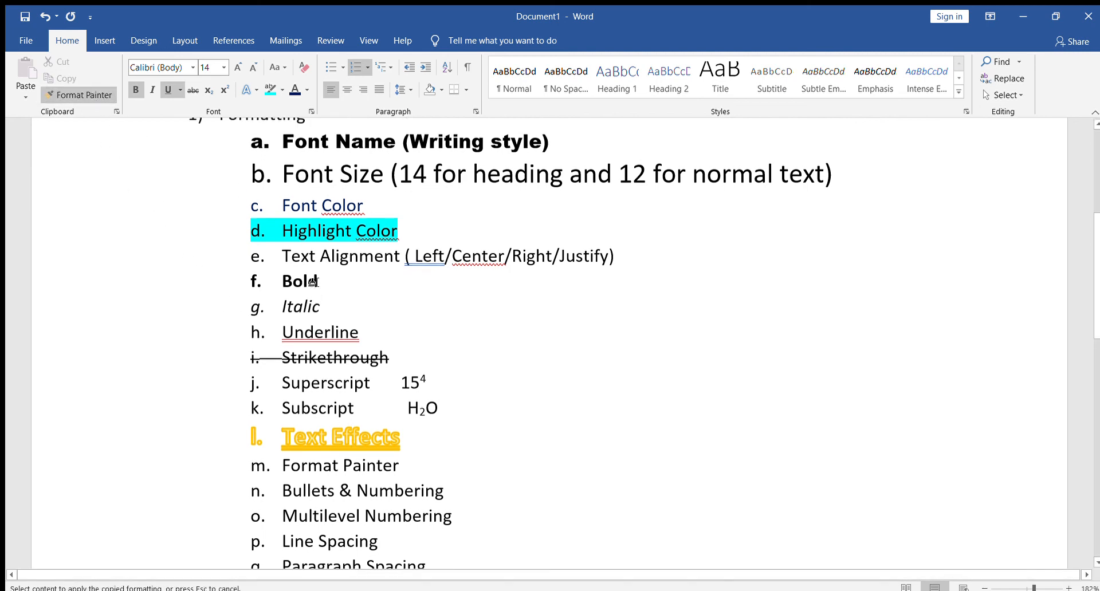
{"action": "scroll", "coordinate": [312, 282], "scroll_direction": "up", "scroll_amount": 3}
{"action": "left_click_drag", "start_coordinate": [221, 285], "coordinate": [311, 285]}
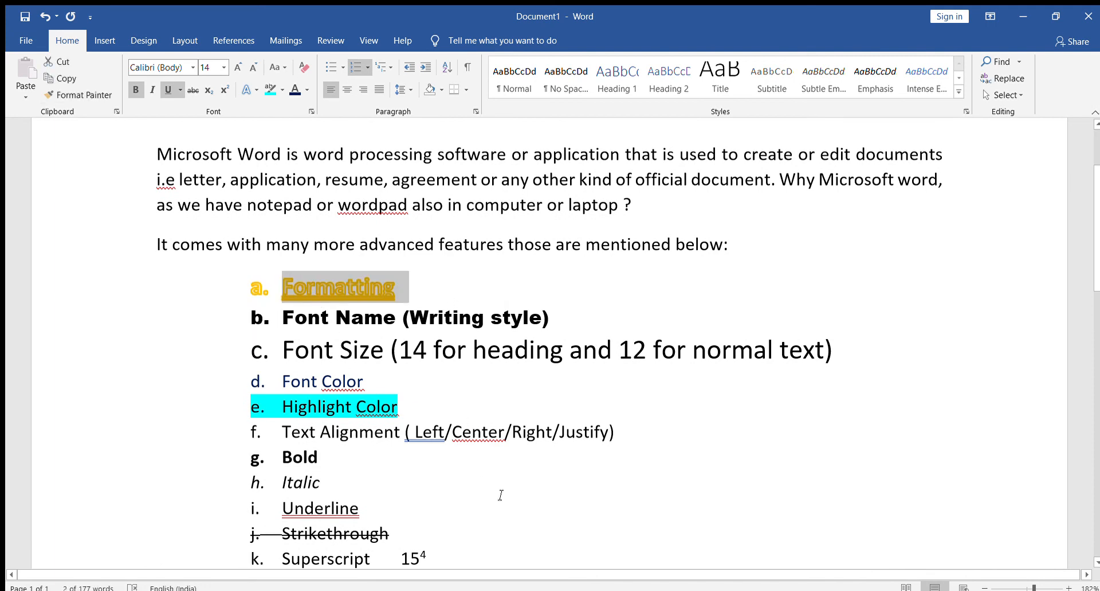
Undo the formatting copied onto the "Formatting" heading.
{"action": "scroll", "coordinate": [500, 495], "scroll_direction": "down", "scroll_amount": 3}
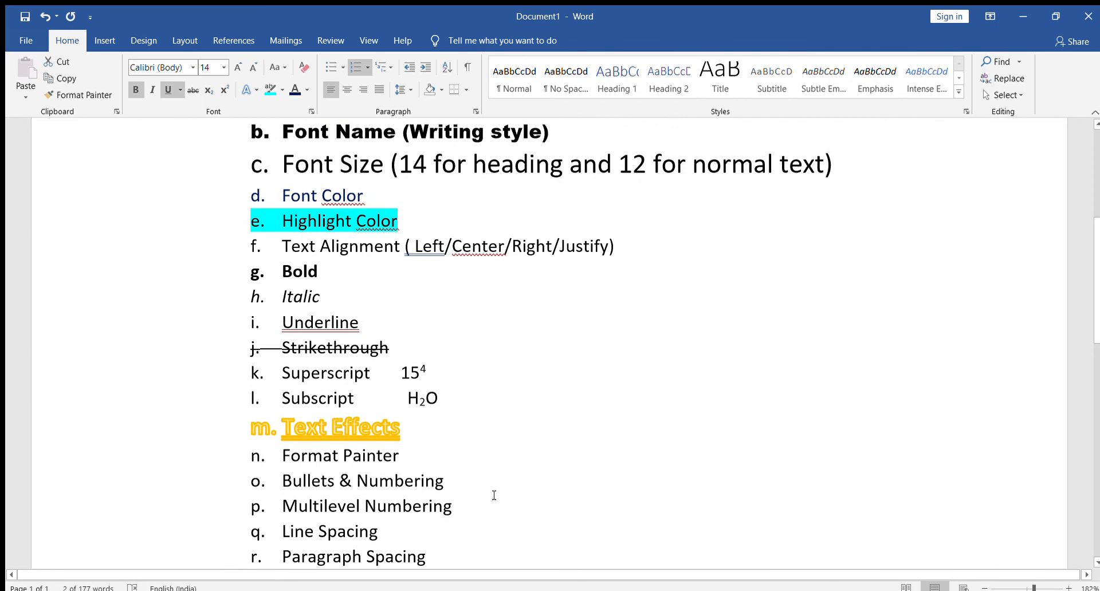
{"action": "scroll", "coordinate": [489, 487], "scroll_direction": "up", "scroll_amount": 3}
{"action": "key", "text": "ctrl+z"}
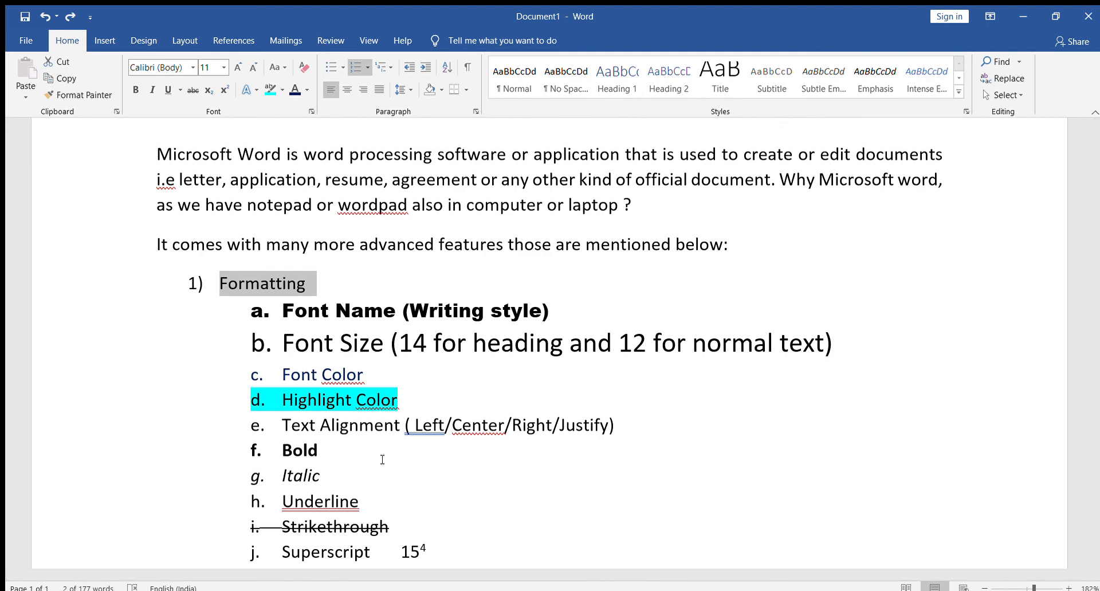
{"action": "scroll", "coordinate": [389, 466], "scroll_direction": "down", "scroll_amount": 5}
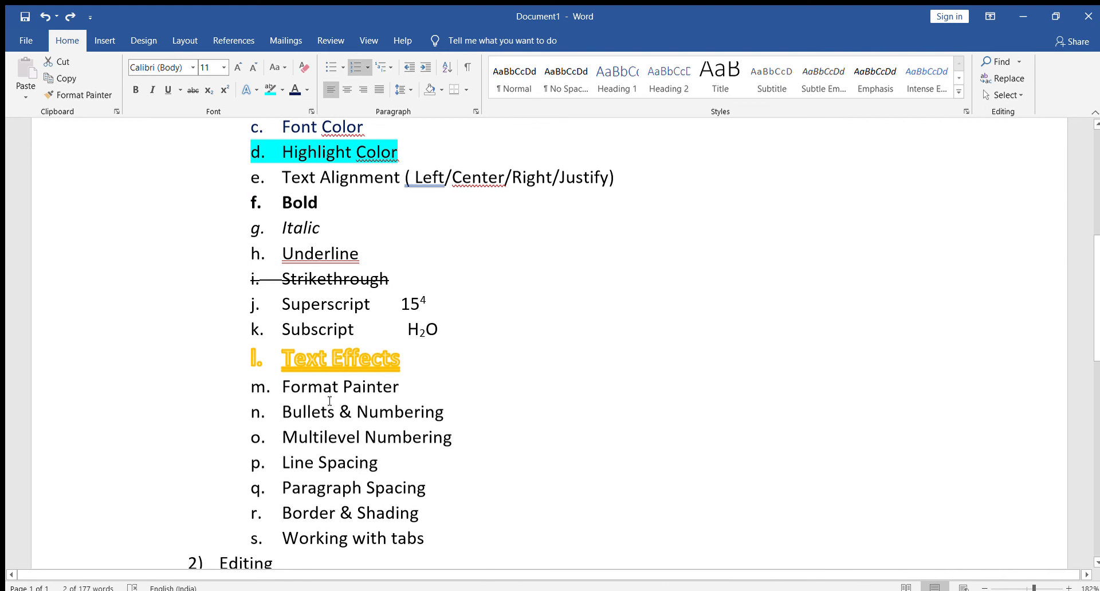
{"action": "scroll", "coordinate": [330, 401], "scroll_direction": "down", "scroll_amount": 3}
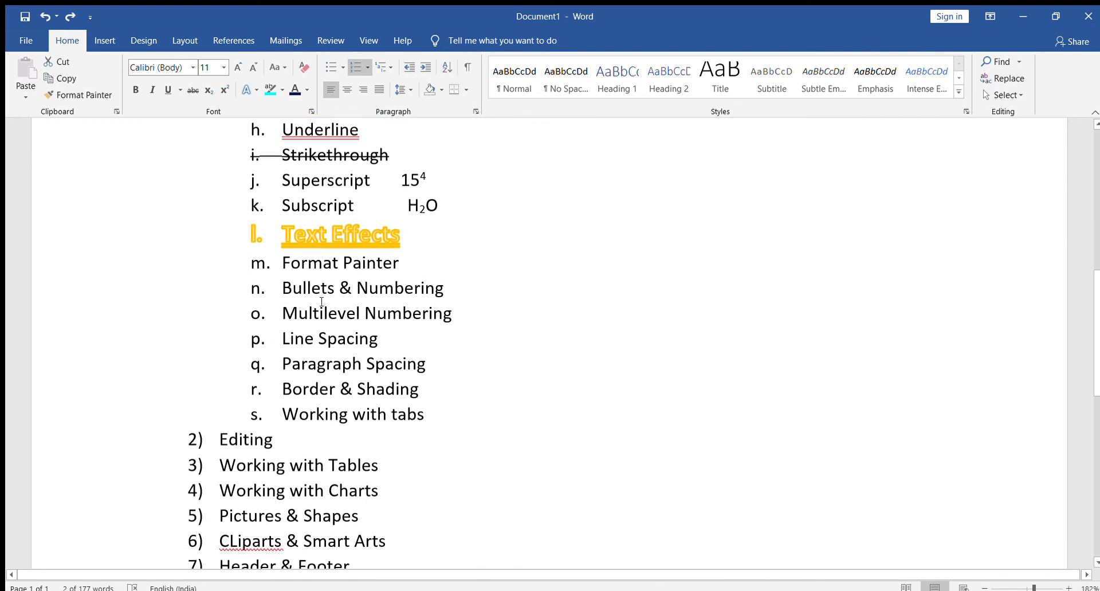
{"action": "double_click", "coordinate": [319, 348]}
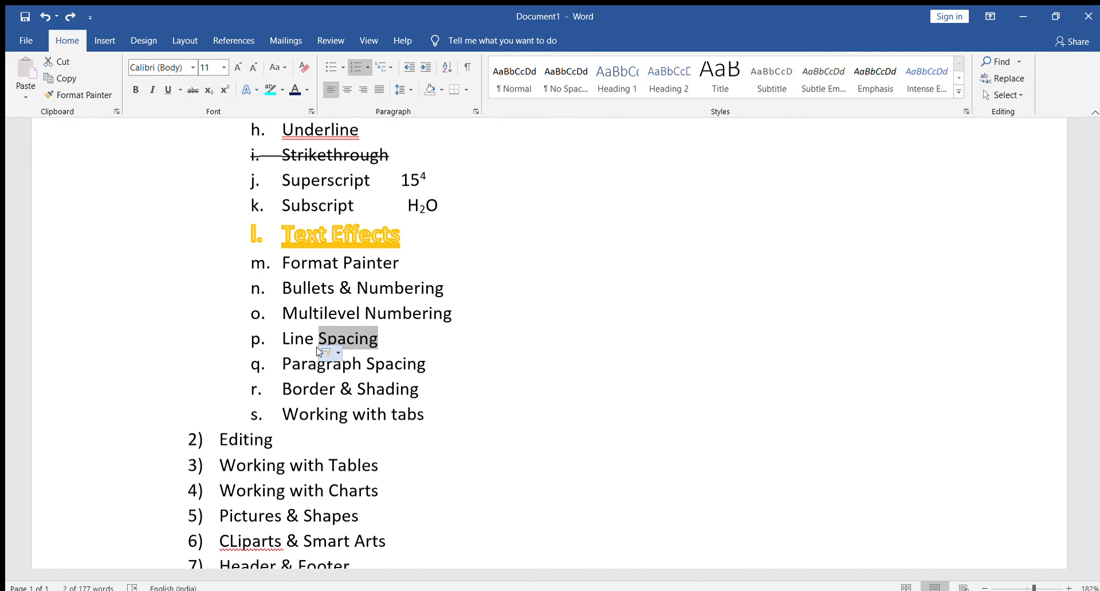
{"action": "left_click", "coordinate": [698, 300]}
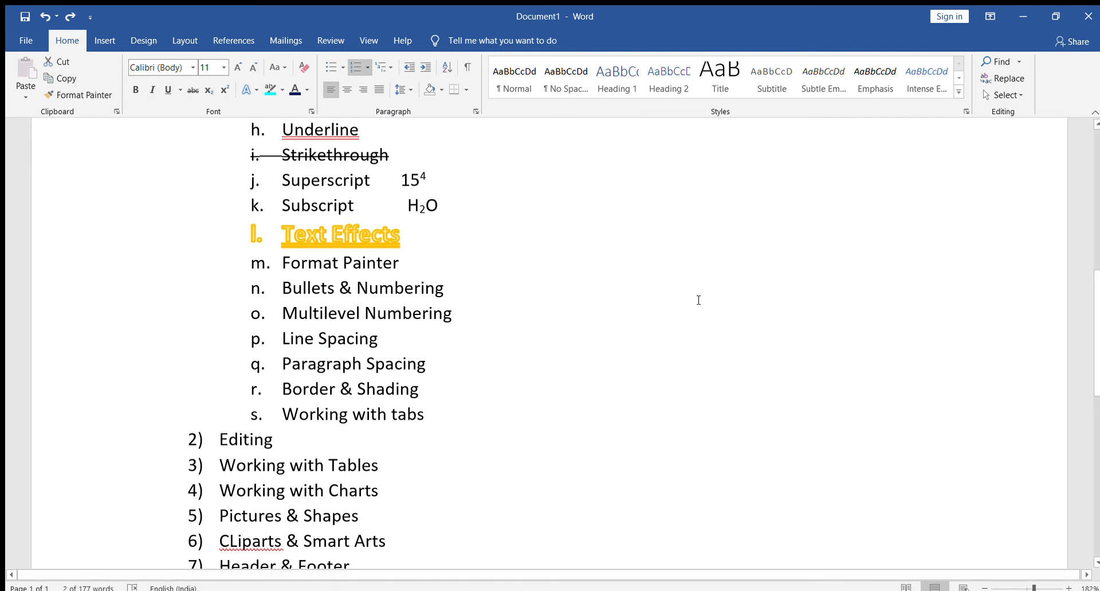